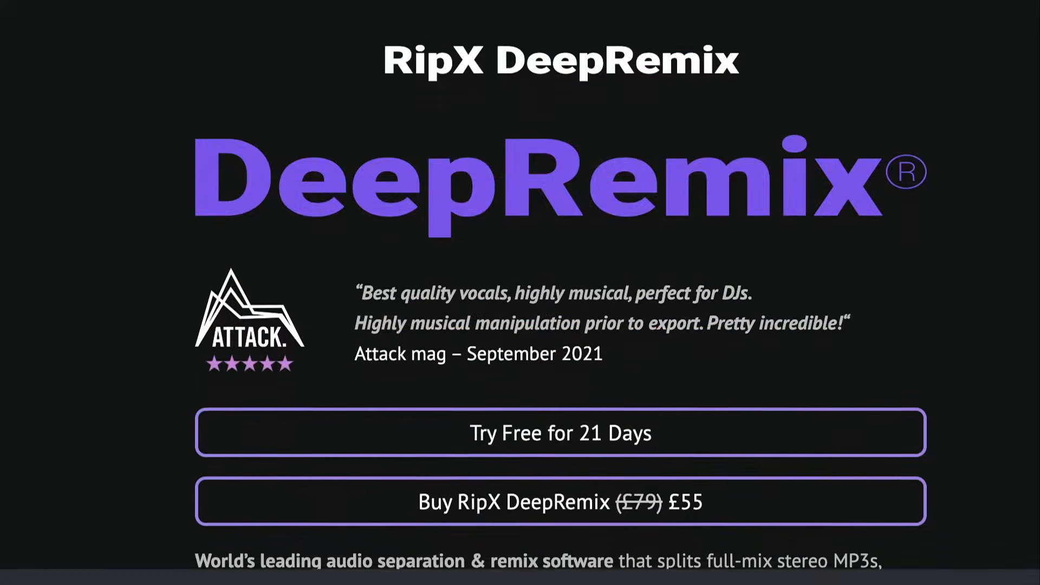
# - Read through the RipX DeepRemix and DeepCreate product pages, covering their features, pricing and trial offers
pyautogui.scroll(-6, 561, 292)
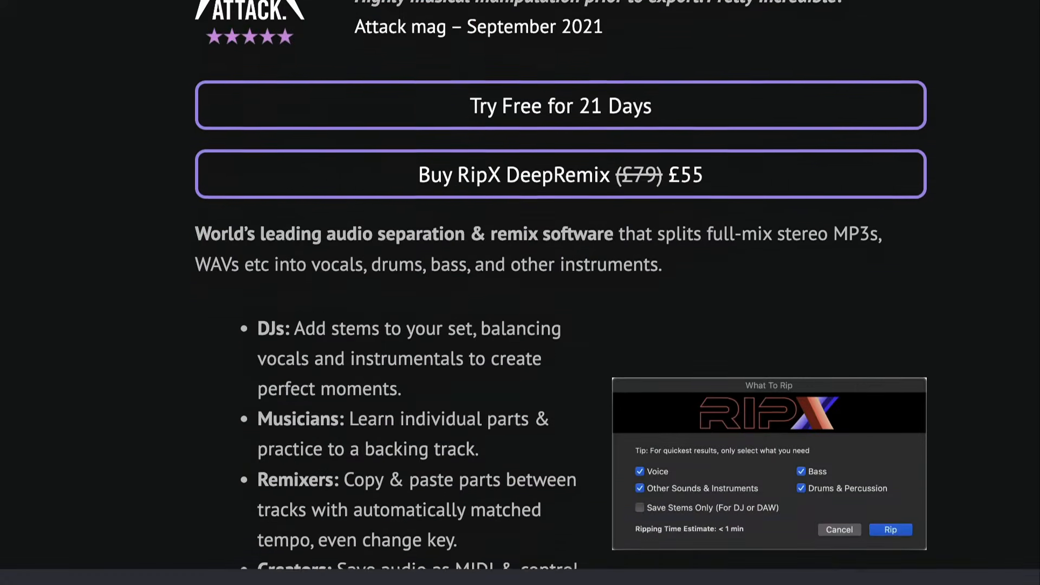
pyautogui.scroll(-15, 561, 293)
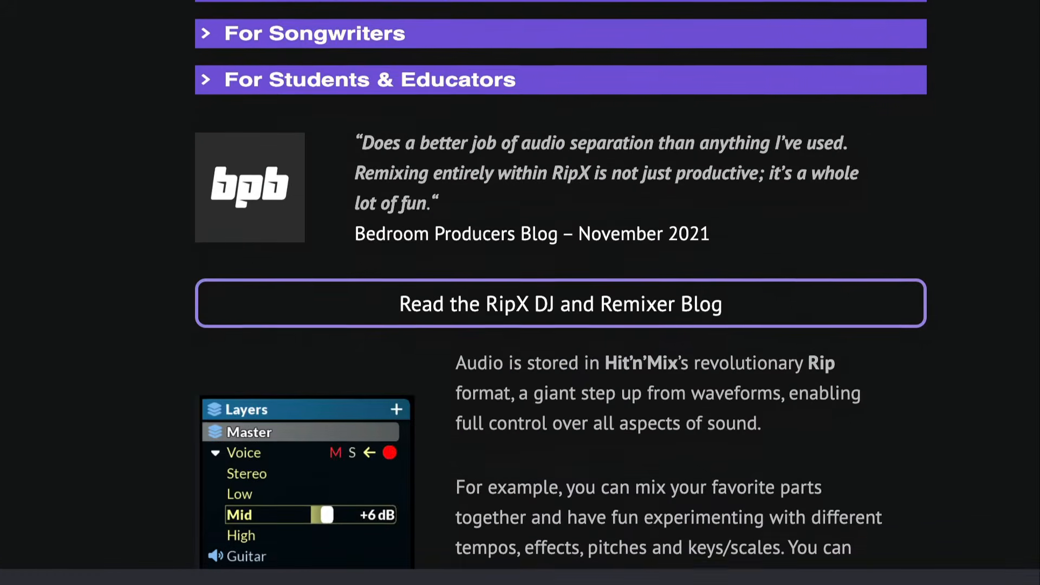
pyautogui.scroll(-15, 561, 292)
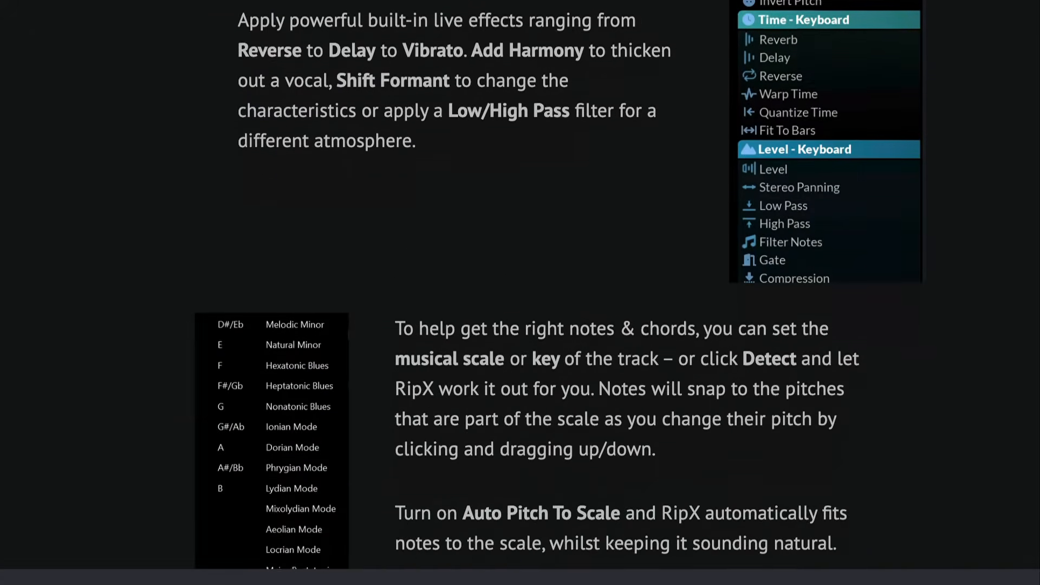
pyautogui.scroll(-15, 561, 293)
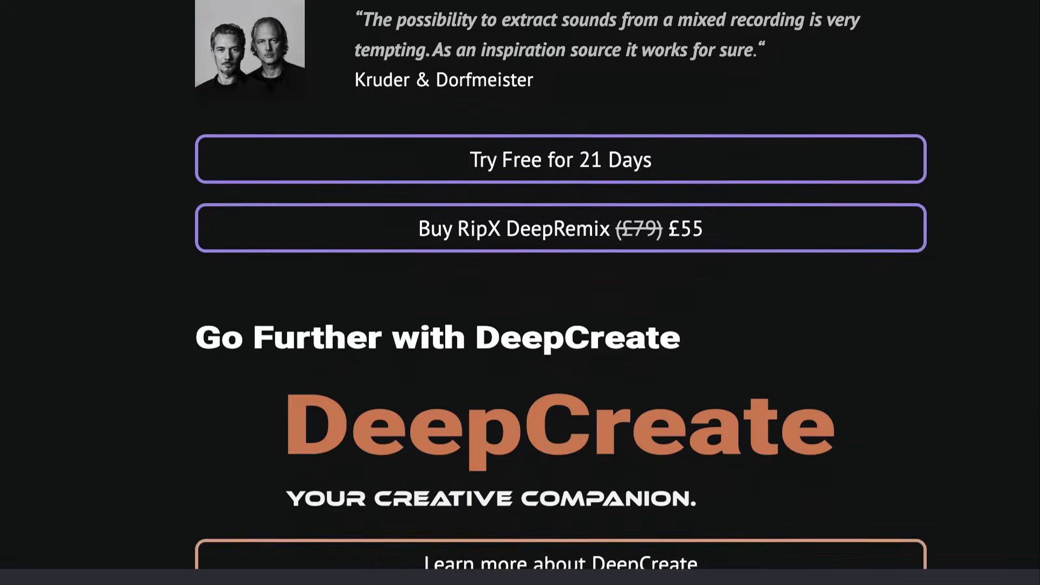
pyautogui.scroll(-5, 561, 292)
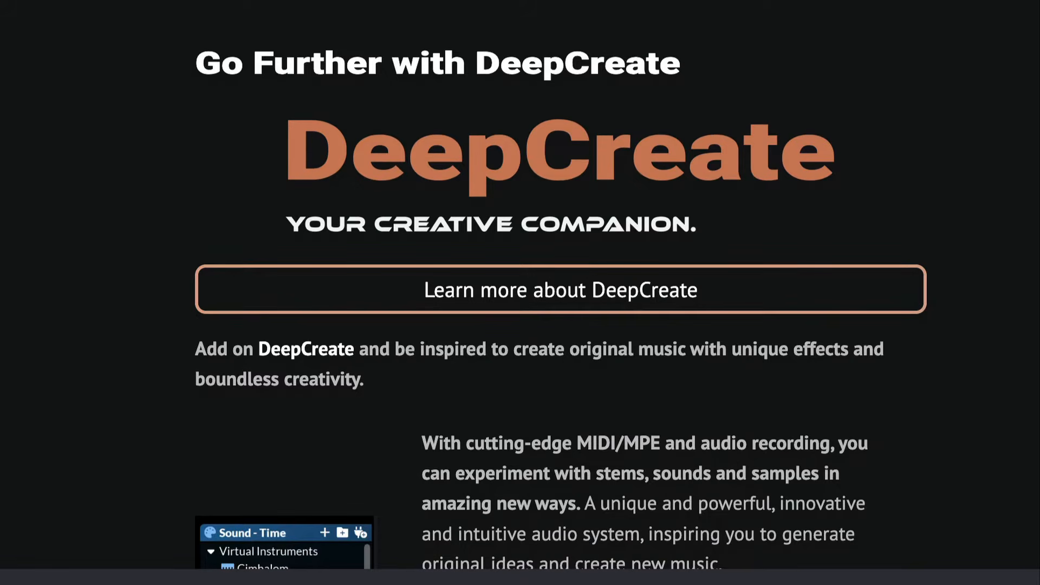
pyautogui.scroll(20, 561, 292)
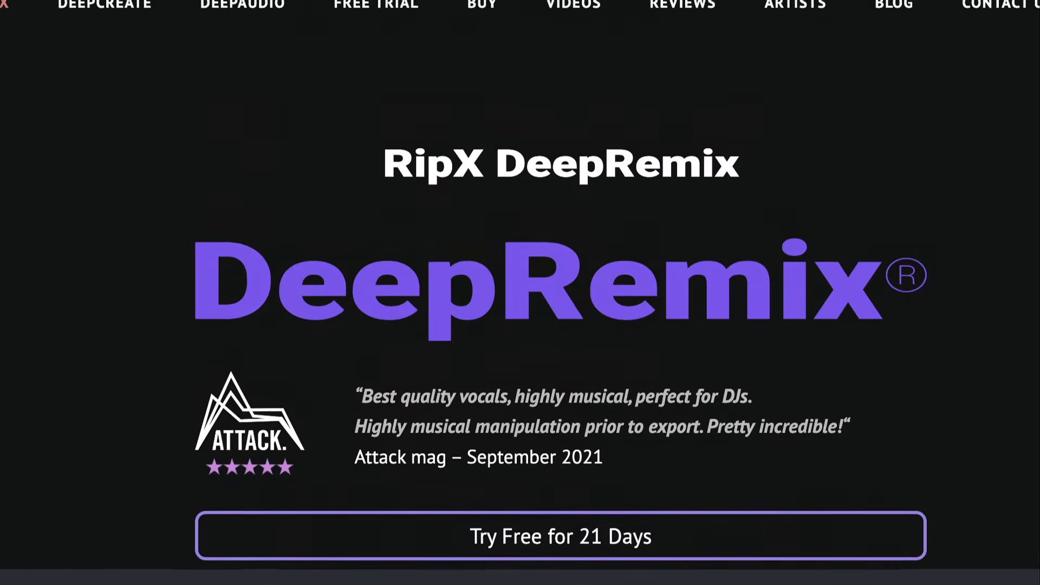
pyautogui.scroll(-1, 560, 293)
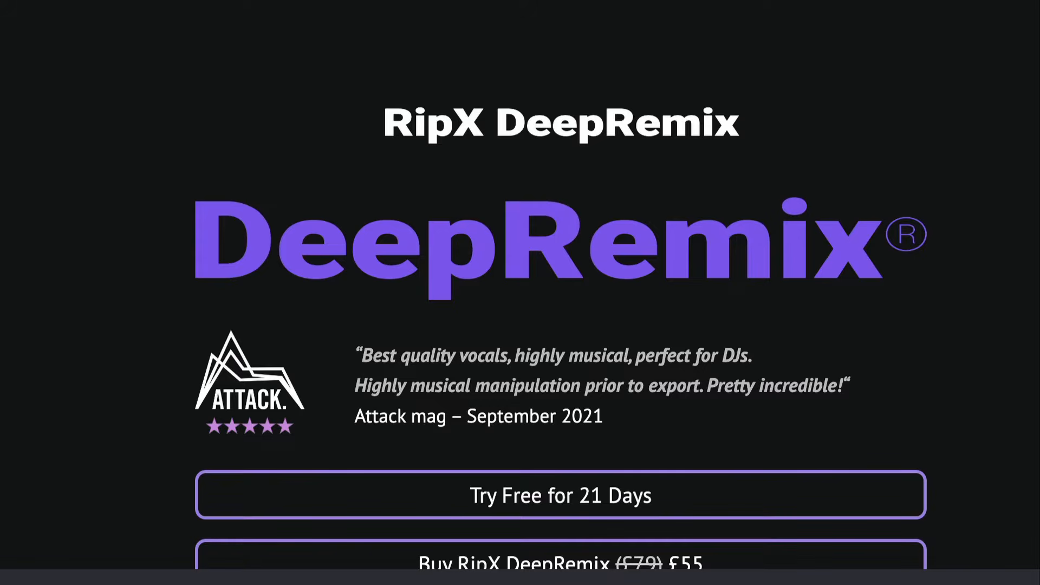
pyautogui.scroll(10, 561, 293)
pyautogui.scroll(-3, 561, 293)
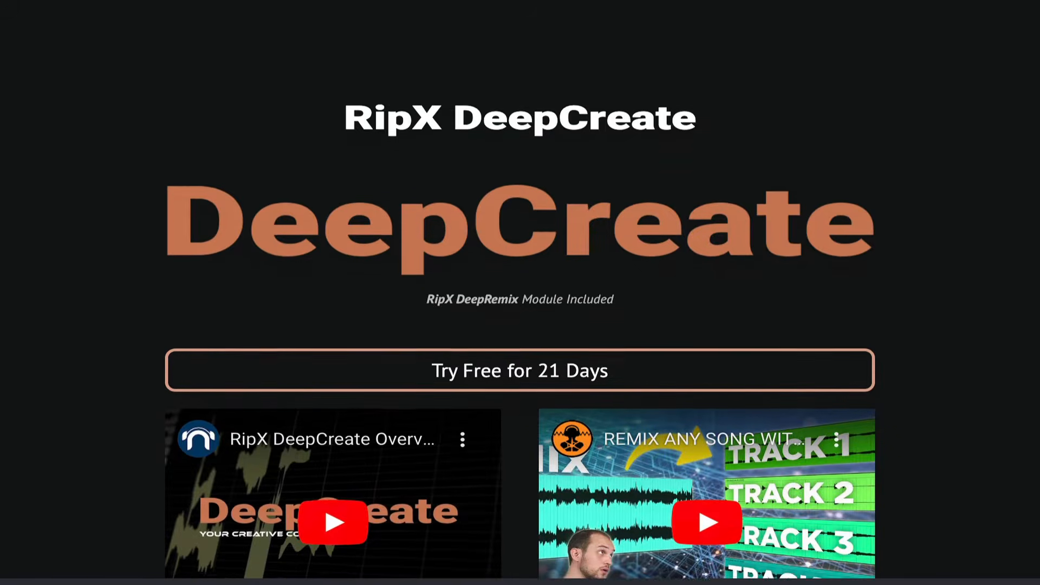
pyautogui.scroll(-4, 520, 292)
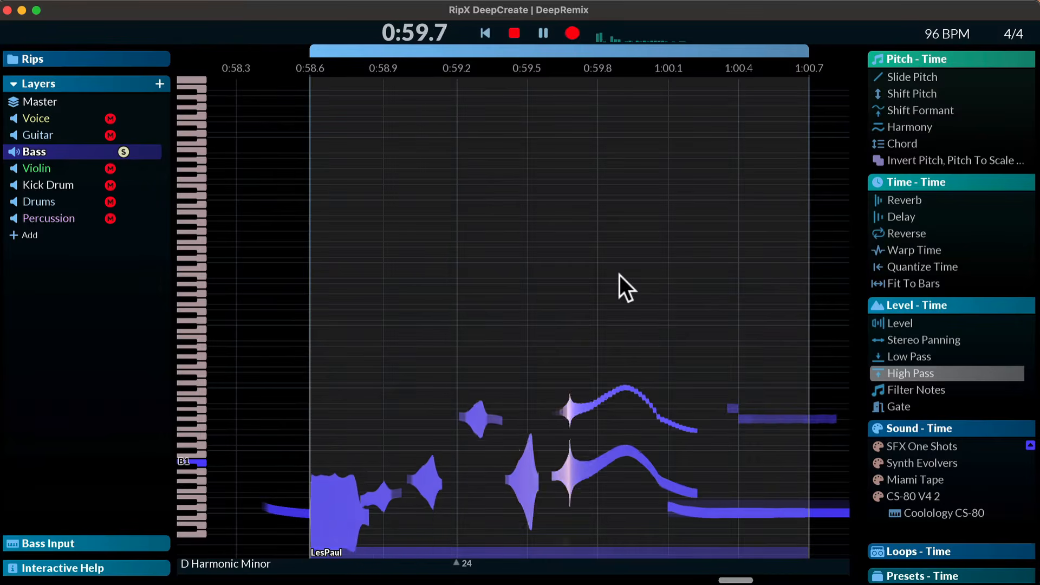
# - Collapse the layer list, show the available rips and open the Blank Slate rip
pyautogui.click(13, 81)
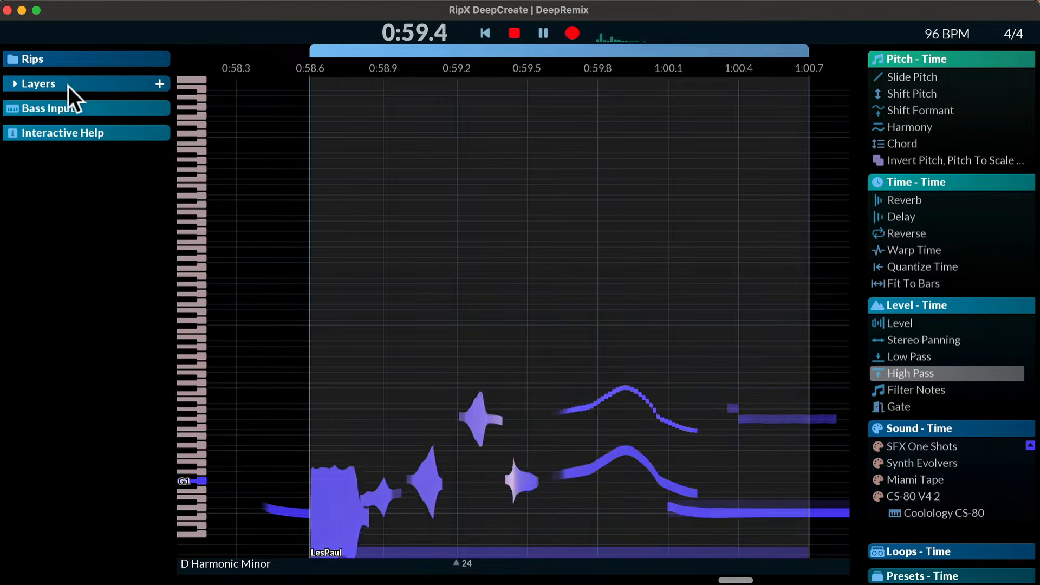
pyautogui.click(15, 57)
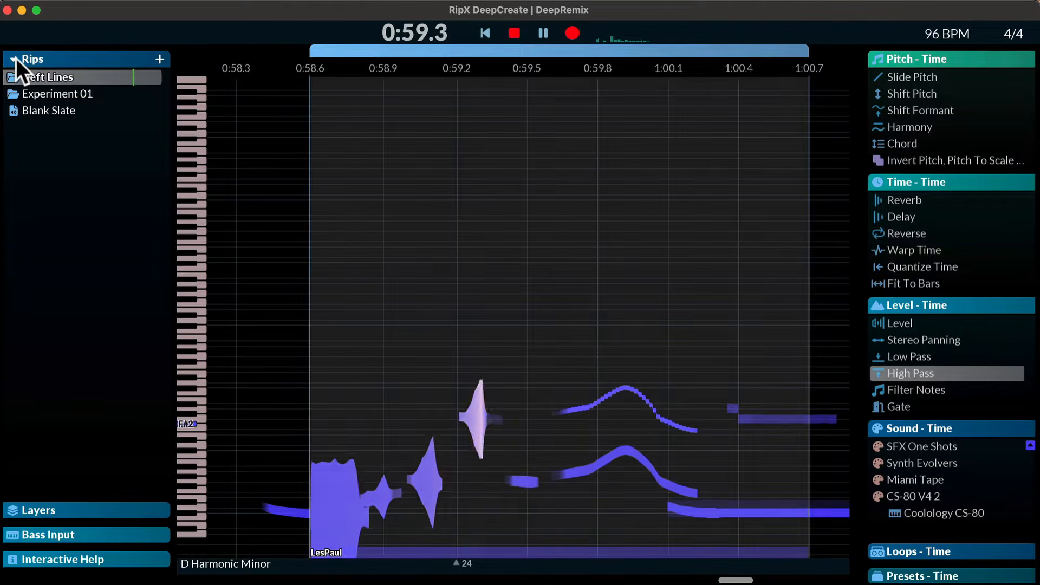
pyautogui.click(46, 114)
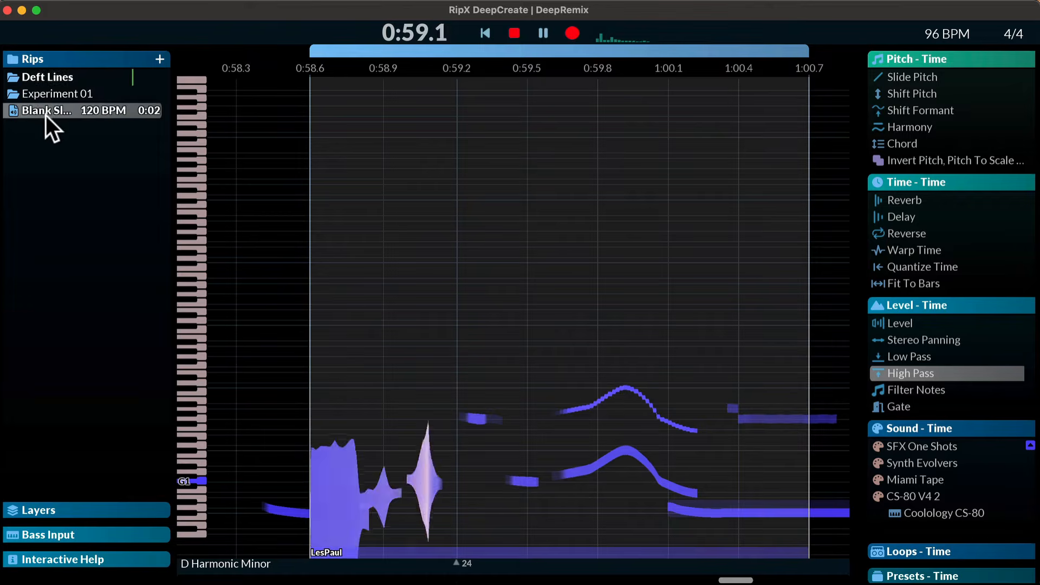
pyautogui.doubleClick(48, 110)
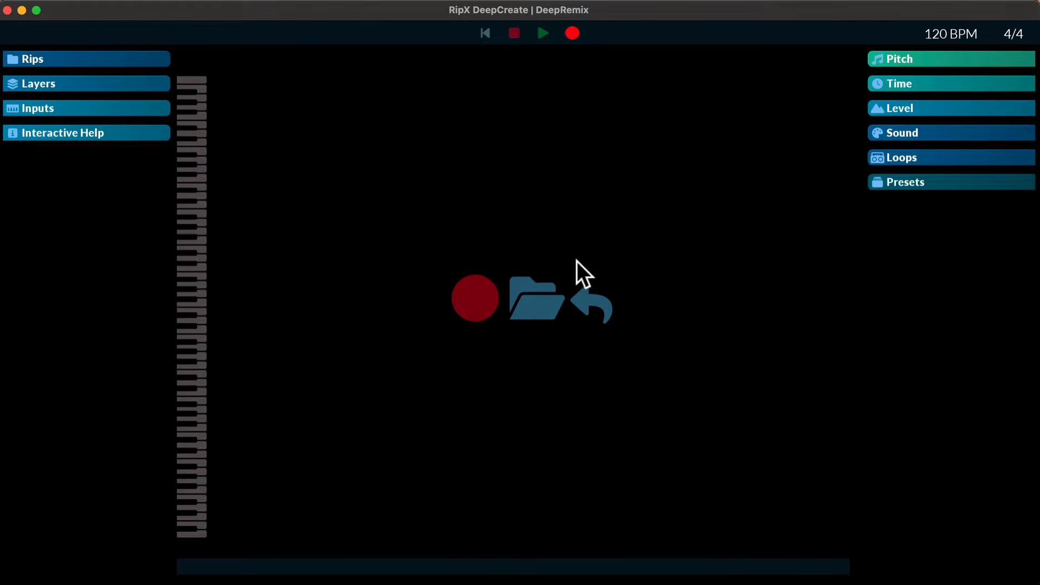
# - Bring up the file chooser for opening audio and dismiss it without choosing a file
pyautogui.click(548, 300)
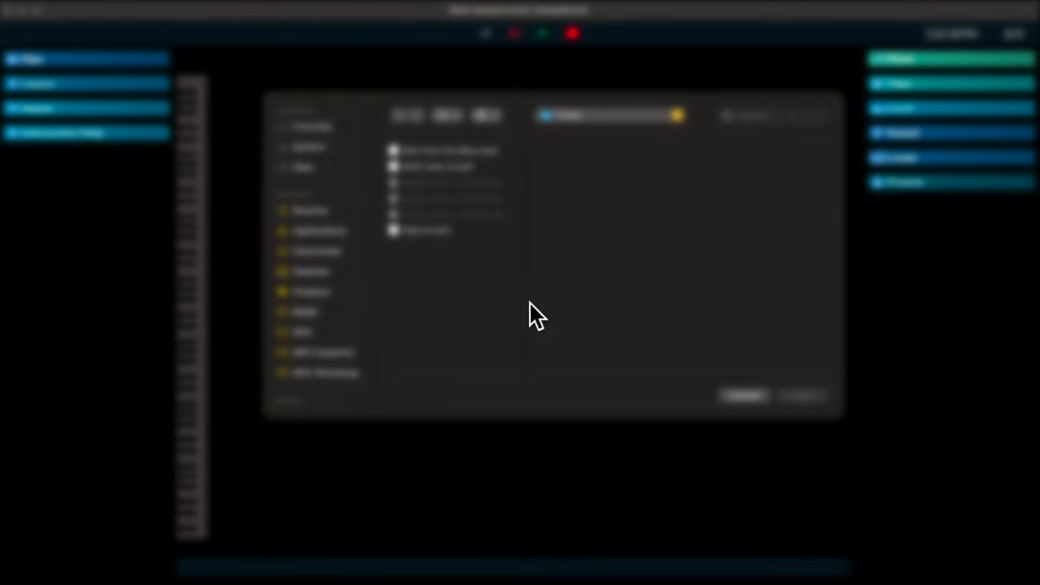
pyautogui.click(739, 396)
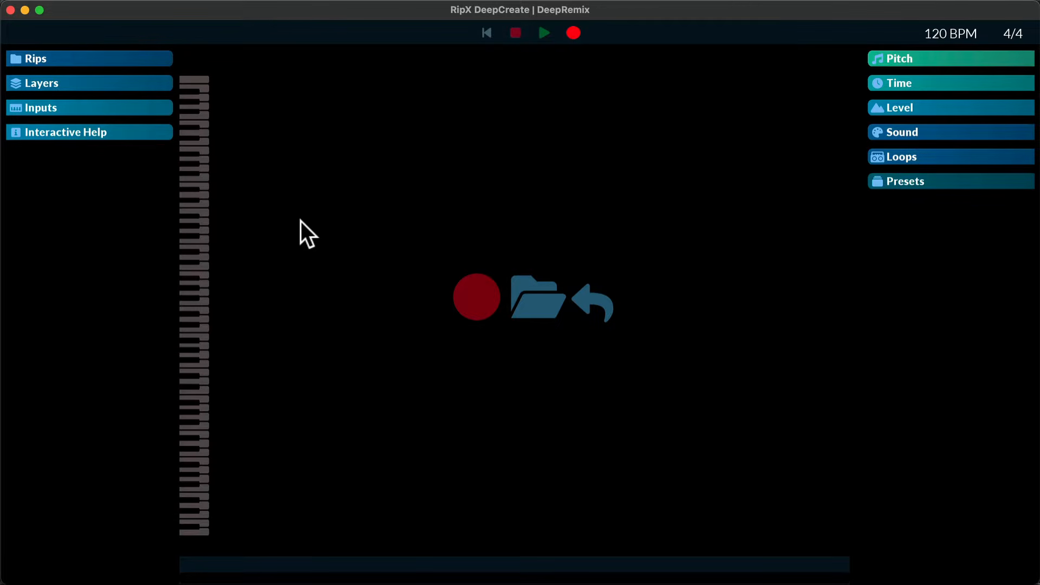
# - Examine the Rips, Layers, Inputs and Interactive Help sections one after another, collapsing each again
pyautogui.click(22, 58)
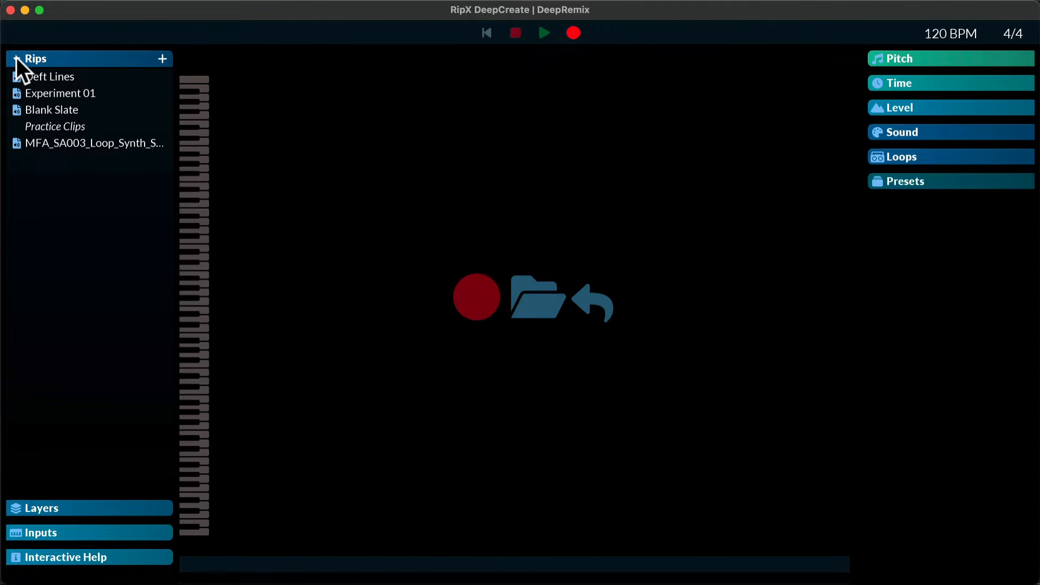
pyautogui.click(16, 58)
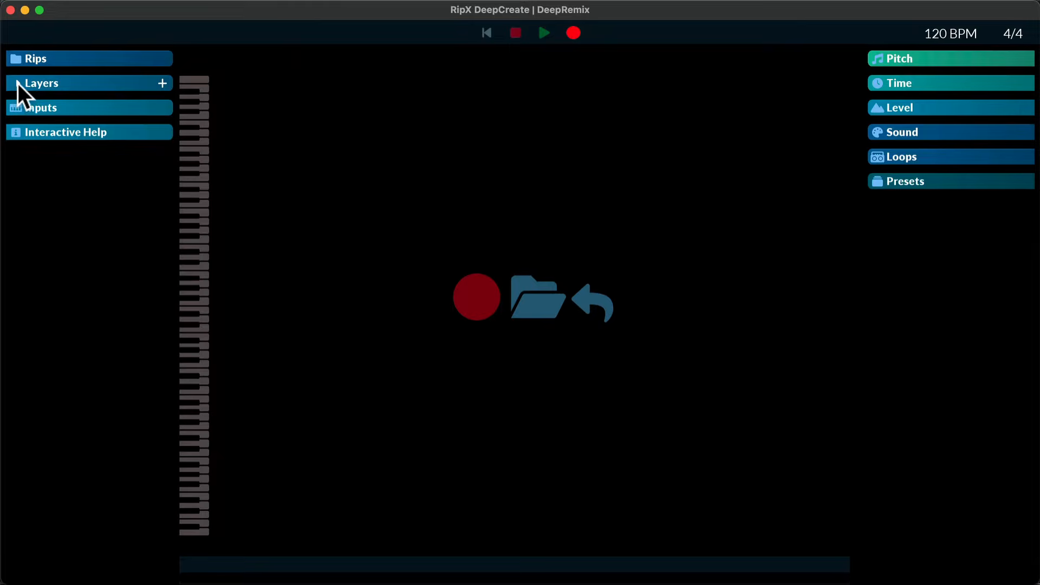
pyautogui.click(18, 83)
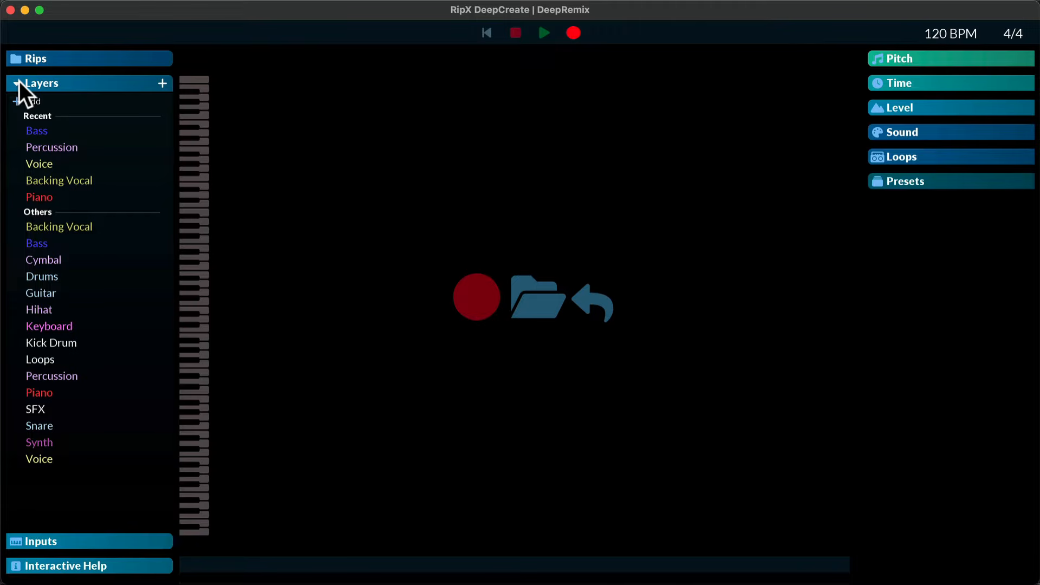
pyautogui.click(18, 83)
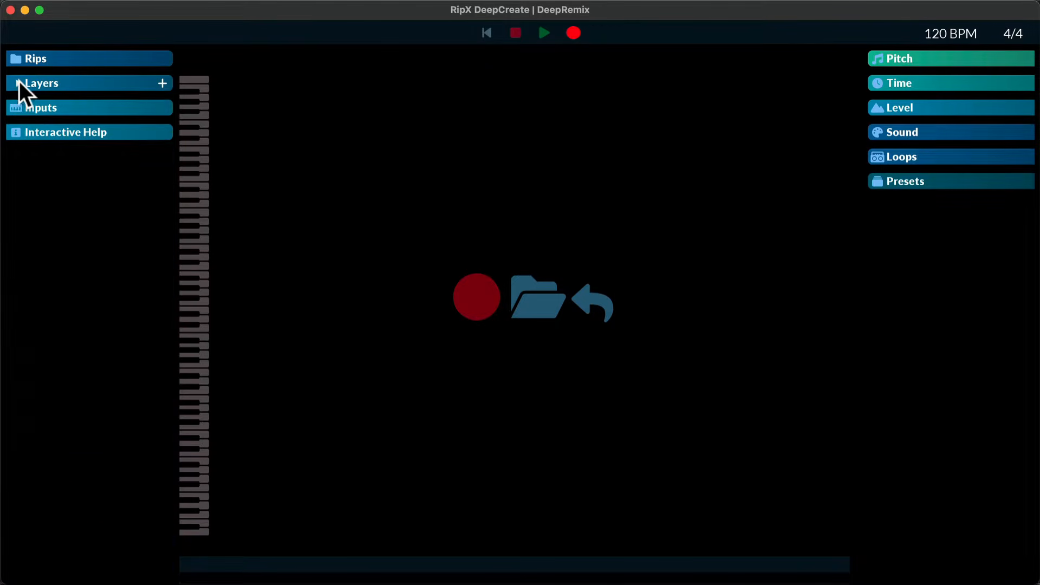
pyautogui.click(18, 107)
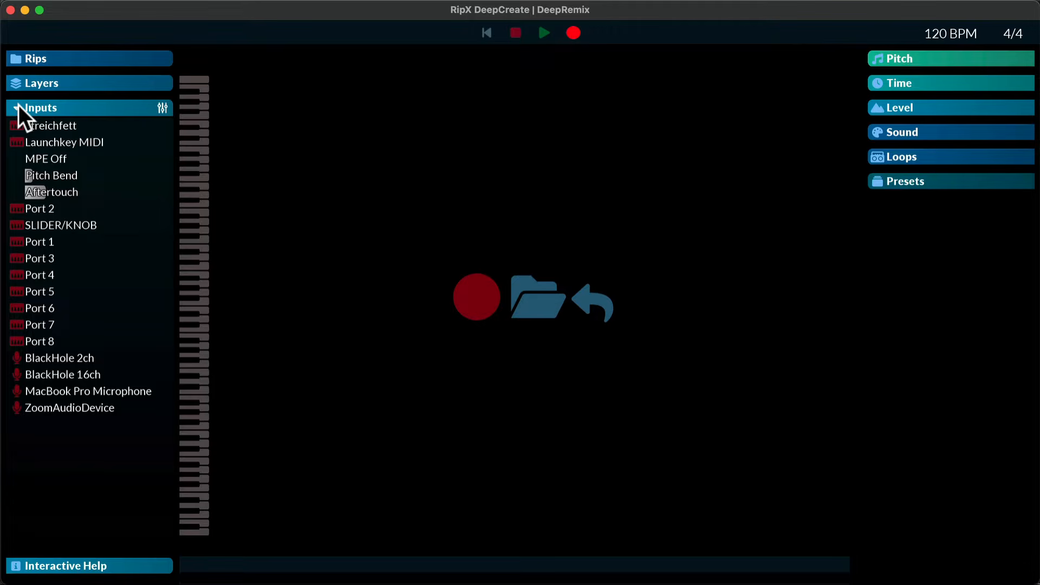
pyautogui.click(18, 106)
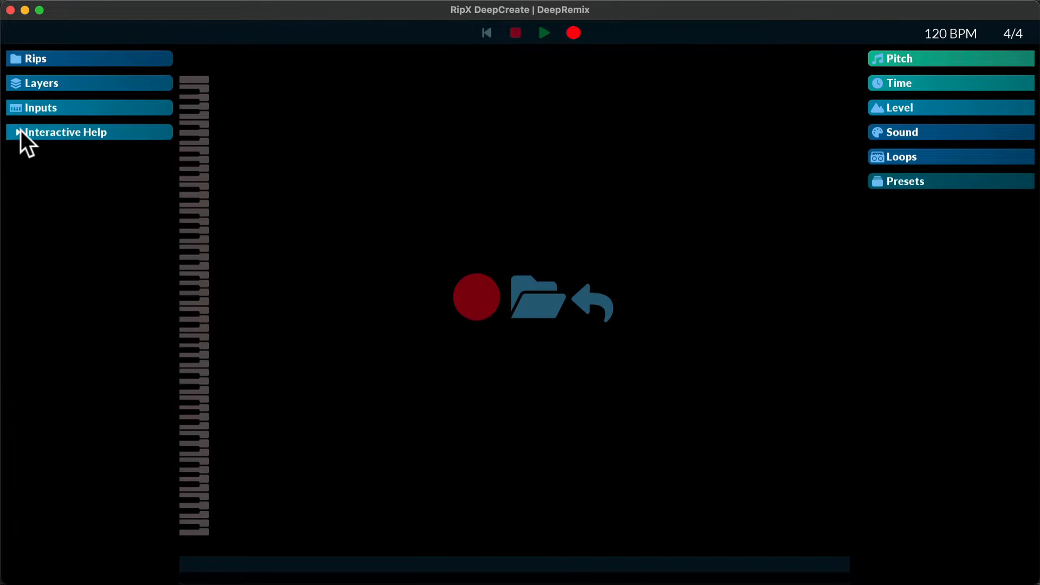
pyautogui.click(21, 130)
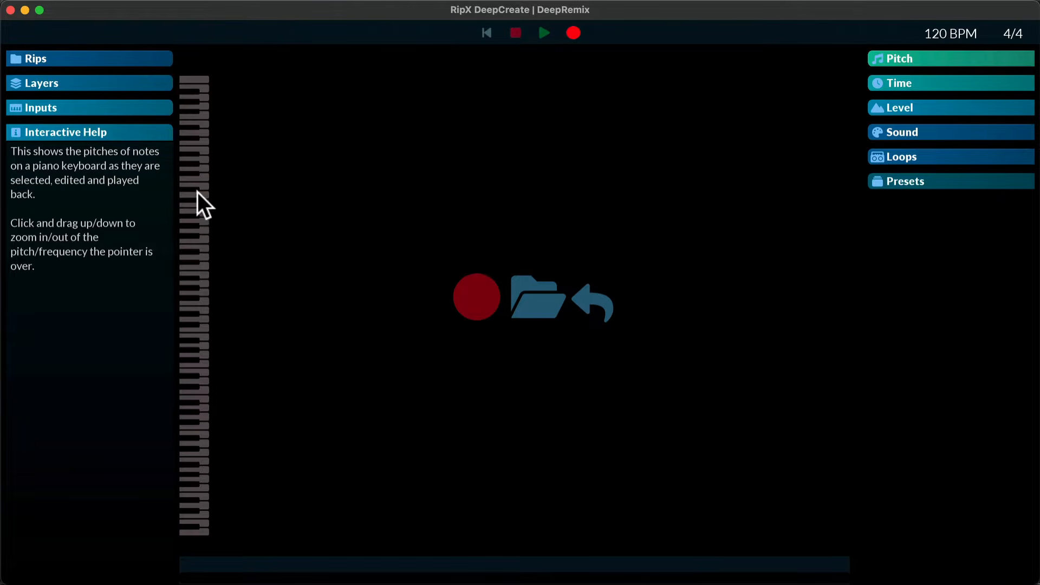
pyautogui.click(142, 131)
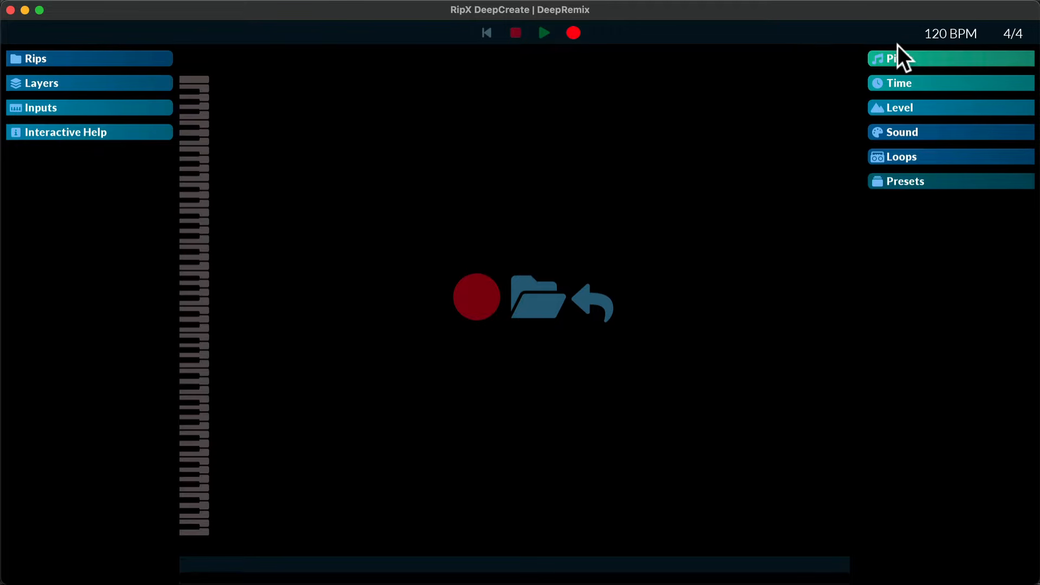
# - Examine the tools and sounds offered under Pitch, Time, Level, Sound, Loops and Presets, collapsing each section again
pyautogui.click(884, 56)
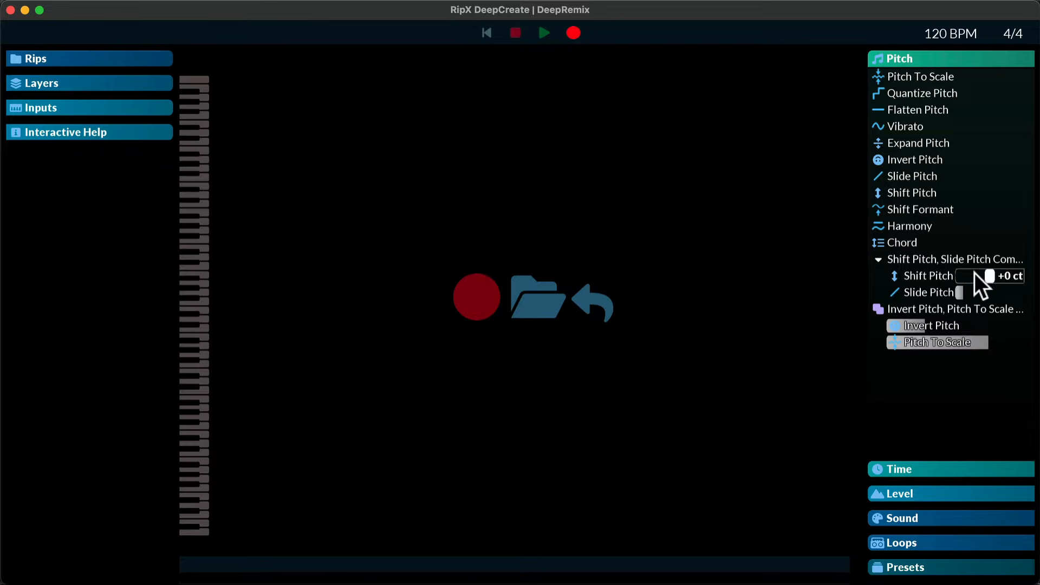
pyautogui.click(878, 58)
pyautogui.click(880, 84)
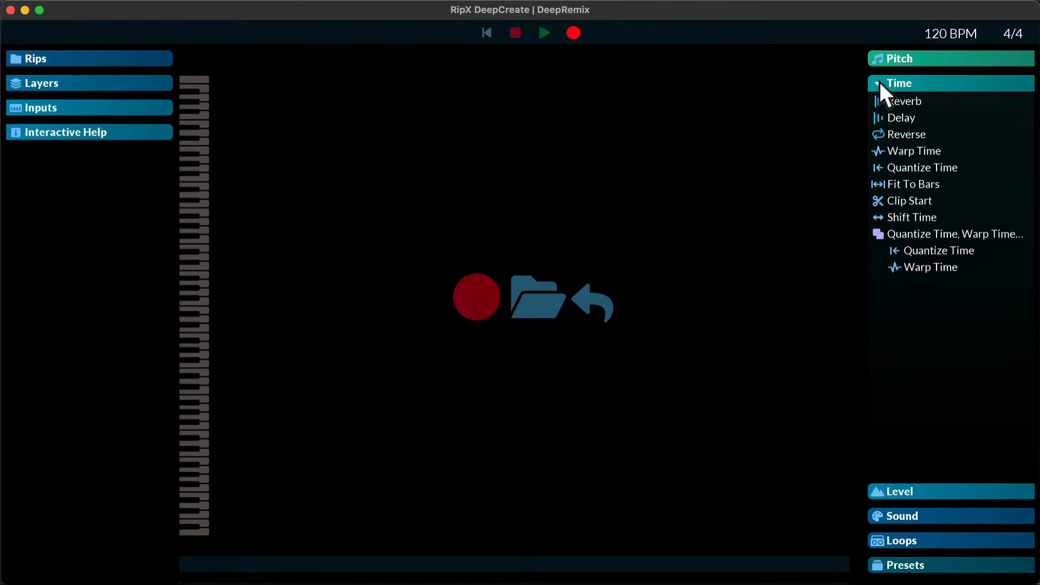
pyautogui.click(882, 82)
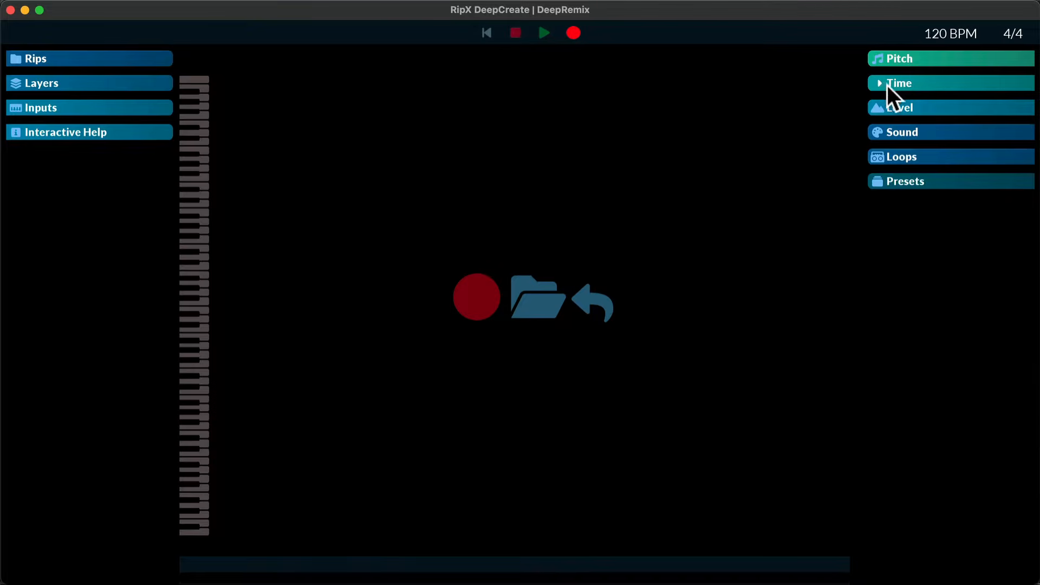
pyautogui.click(876, 108)
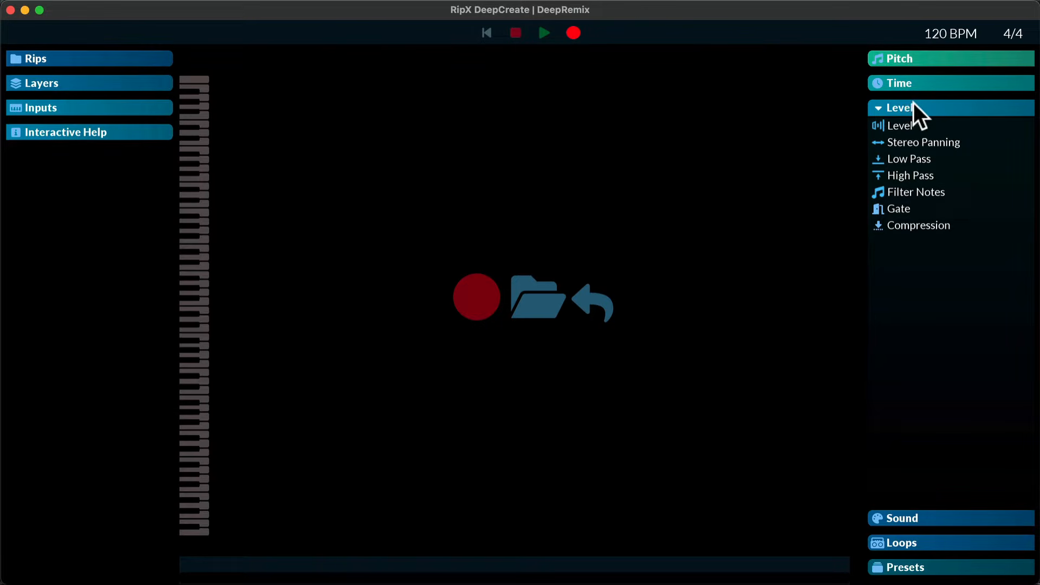
pyautogui.click(876, 106)
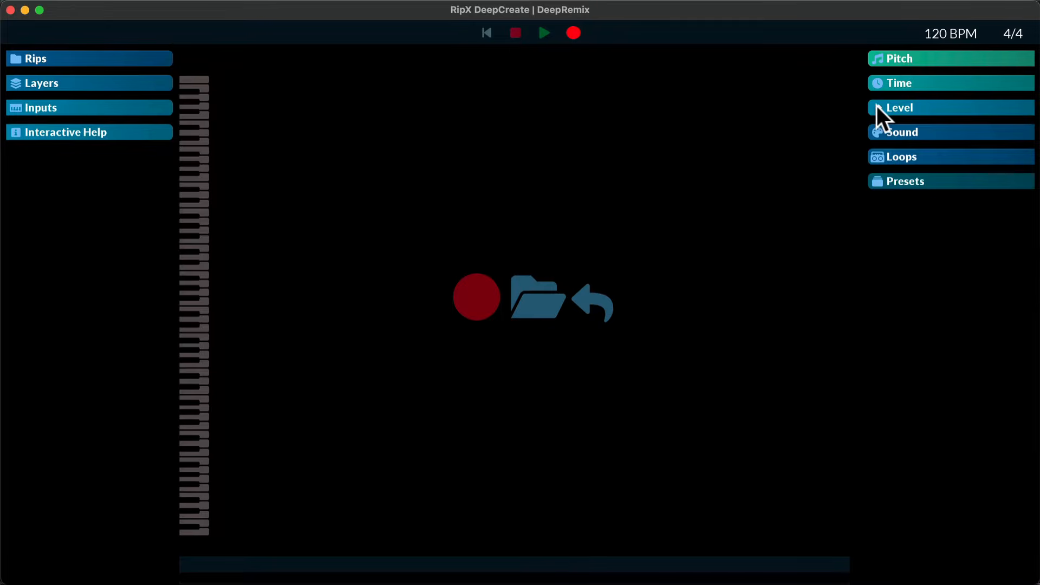
pyautogui.click(878, 129)
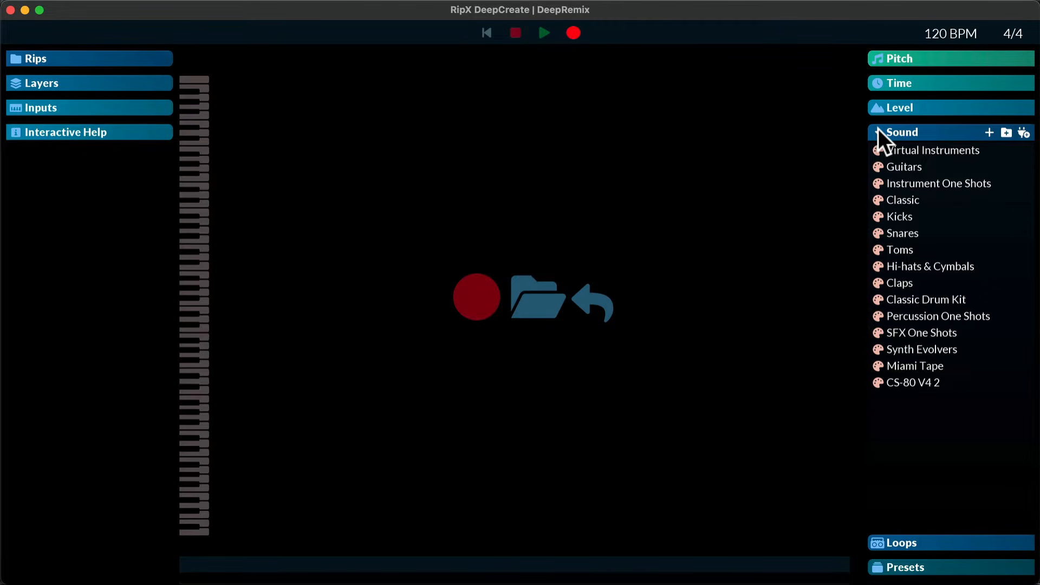
pyautogui.click(878, 129)
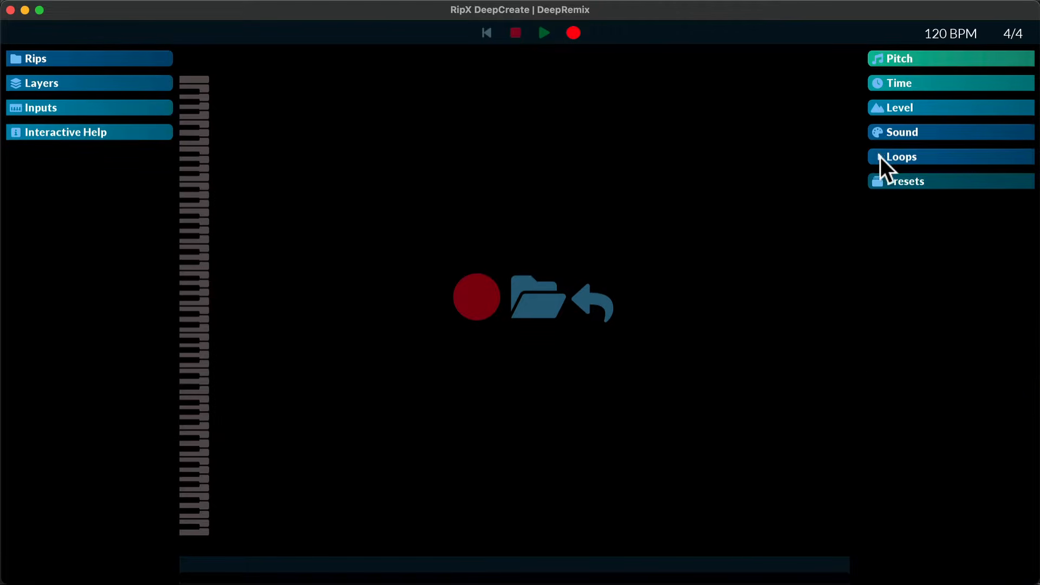
pyautogui.click(880, 157)
pyautogui.click(880, 156)
pyautogui.click(881, 181)
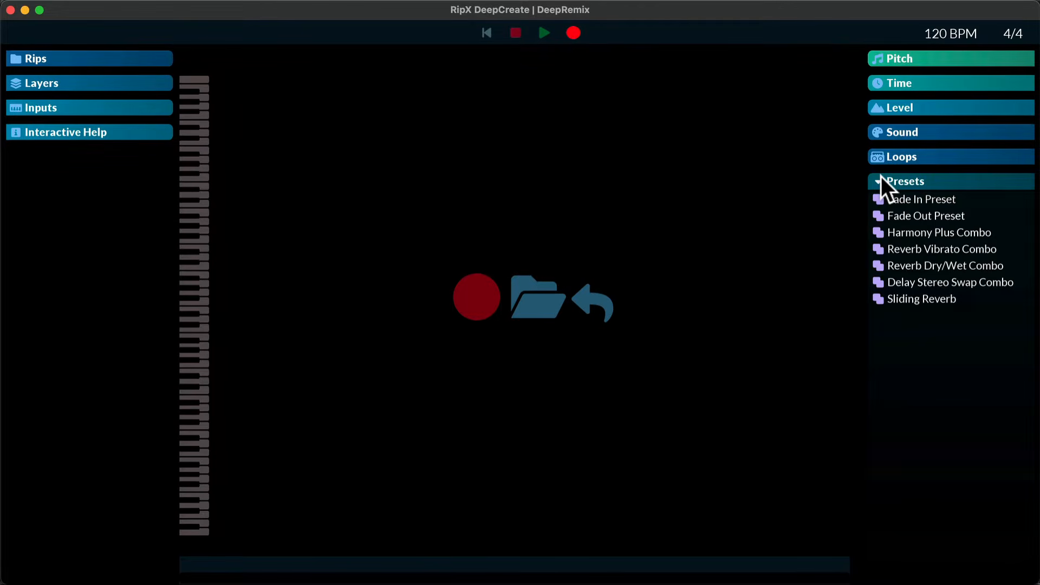
pyautogui.click(881, 177)
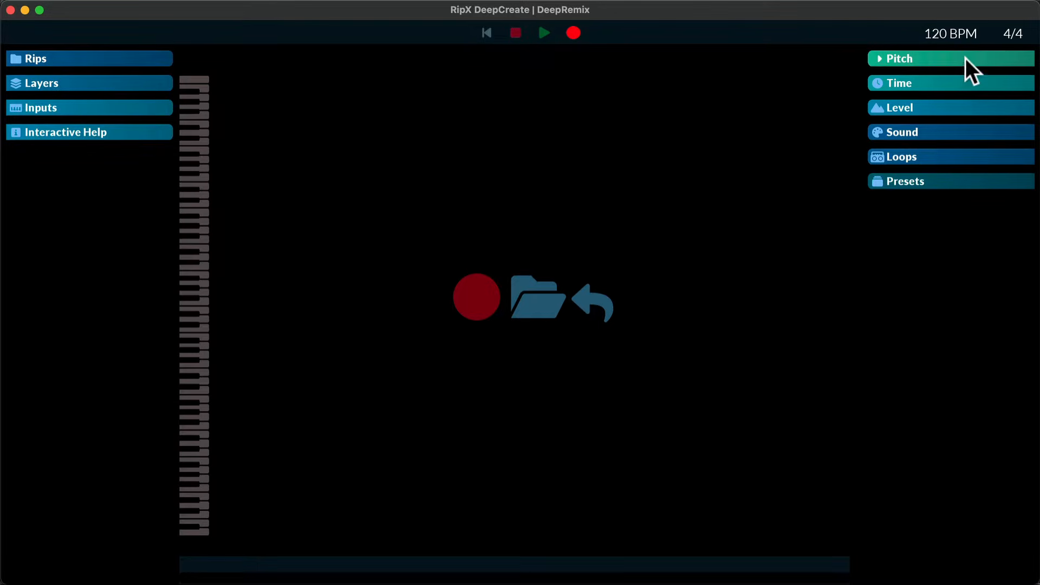
# - Try the Pitch section in a separate column beside the piano keyboard, and return it to the group above Time
pyautogui.moveTo(967, 57); pyautogui.dragTo(249, 55)
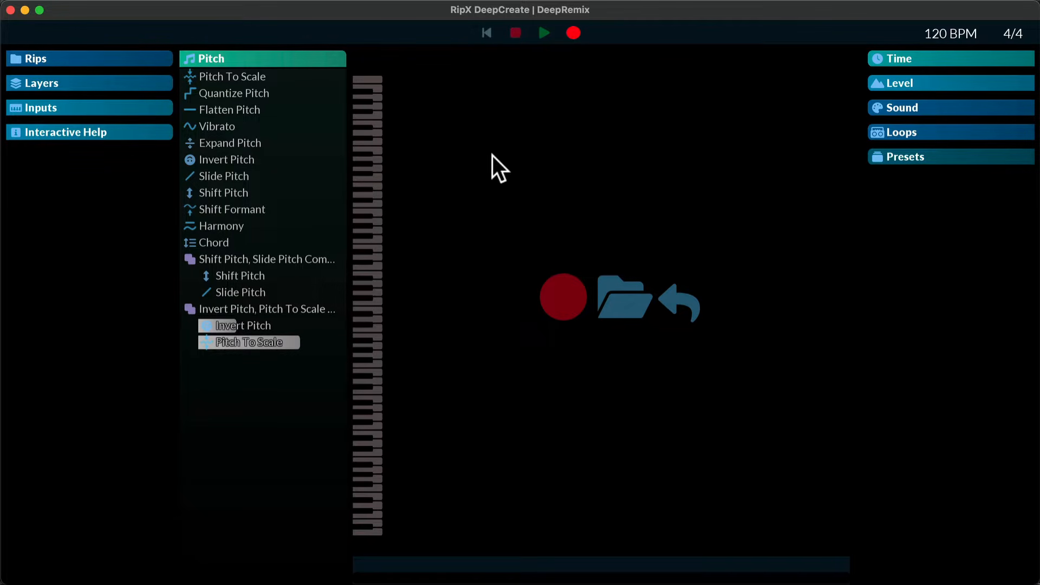
pyautogui.moveTo(292, 60); pyautogui.dragTo(920, 48)
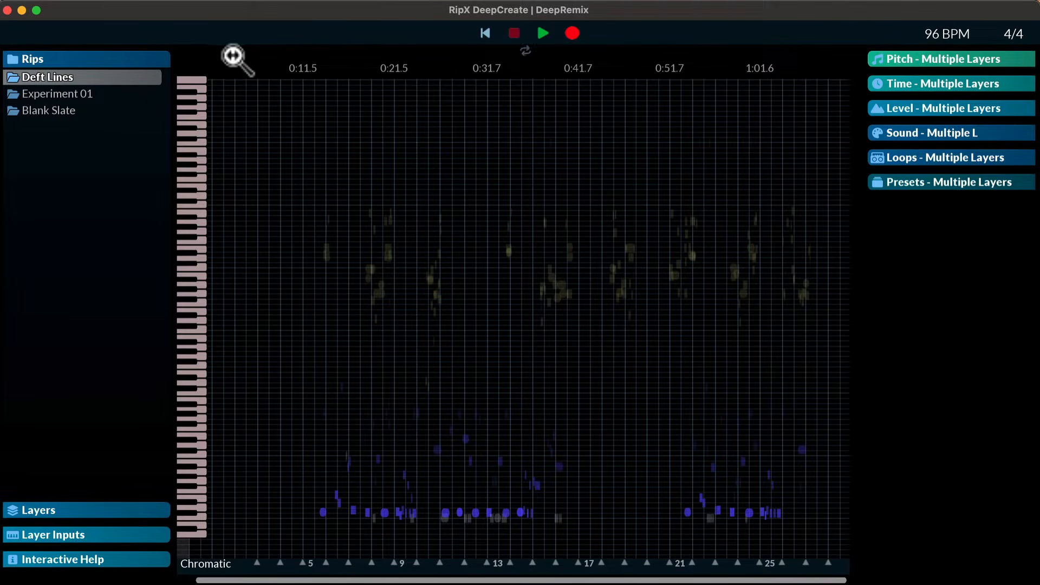
# - Zoom in on the opening bars of the Deft Lines rip
pyautogui.moveTo(232, 52); pyautogui.dragTo(480, 364)
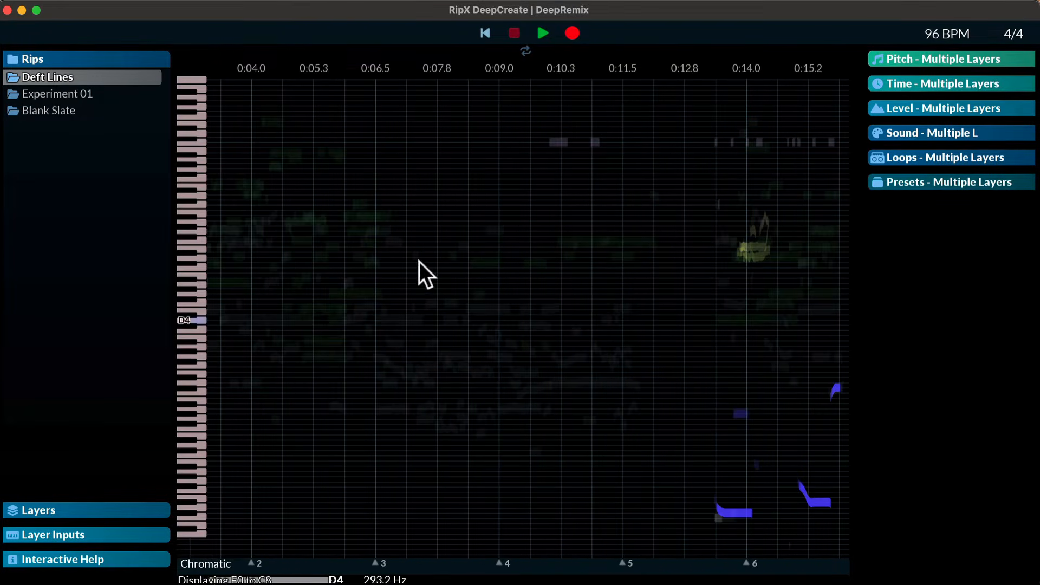
# - Open the Layers list and play the Deft Lines rip, highlighting first the Guitar layer and then the Bass layer
pyautogui.hscroll(-5, 297, 148)
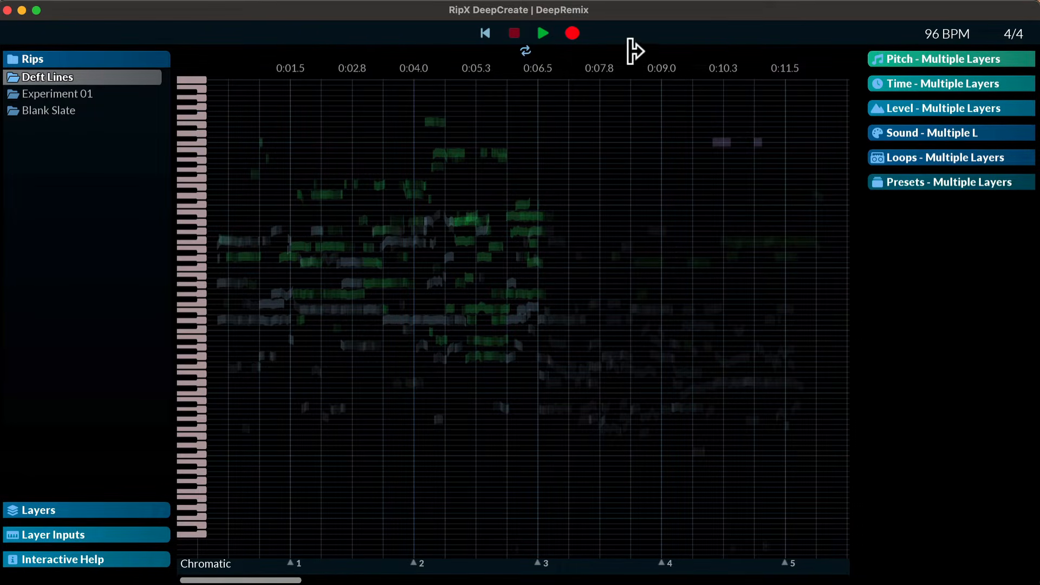
pyautogui.moveTo(611, 52); pyautogui.dragTo(750, 218)
pyautogui.moveTo(255, 290); pyautogui.dragTo(466, 364)
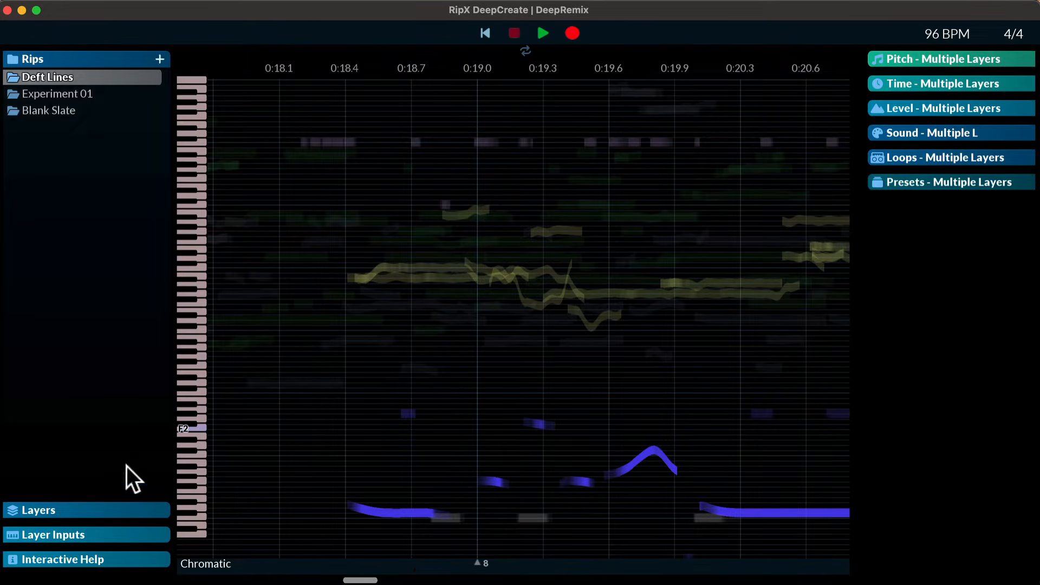
pyautogui.click(15, 507)
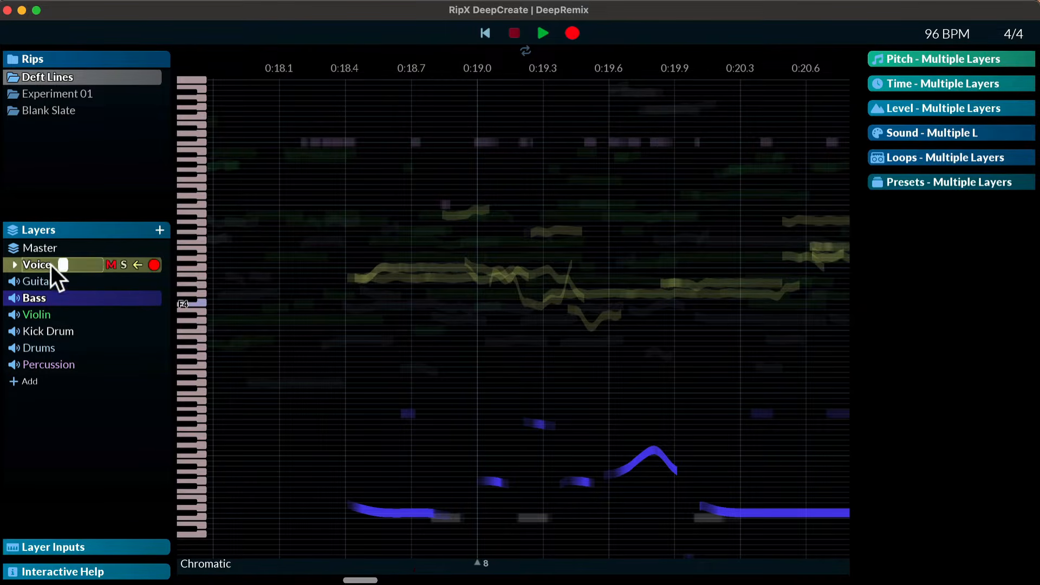
pyautogui.click(39, 279)
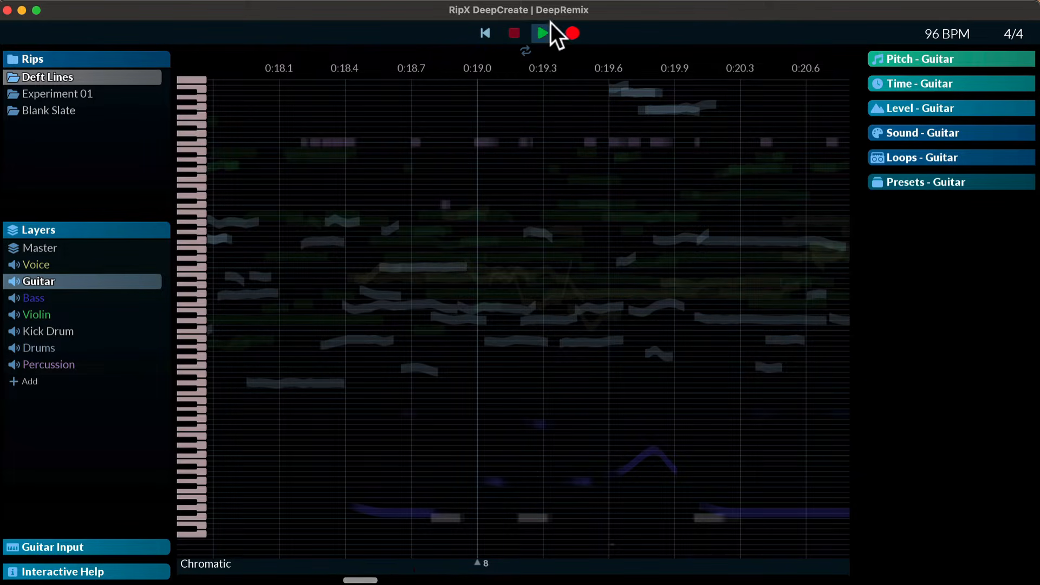
pyautogui.click(540, 32)
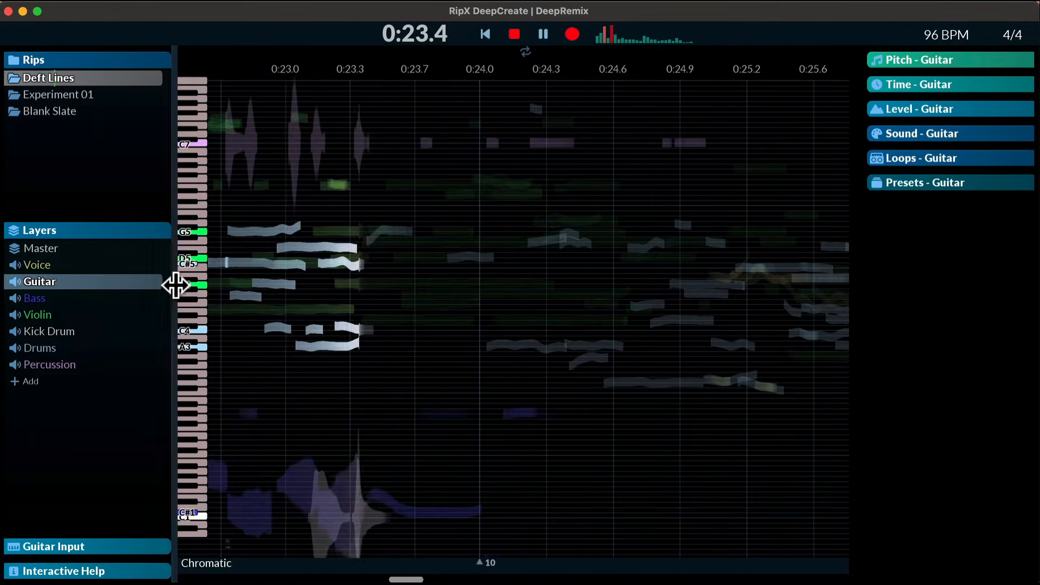
pyautogui.moveTo(81, 287)
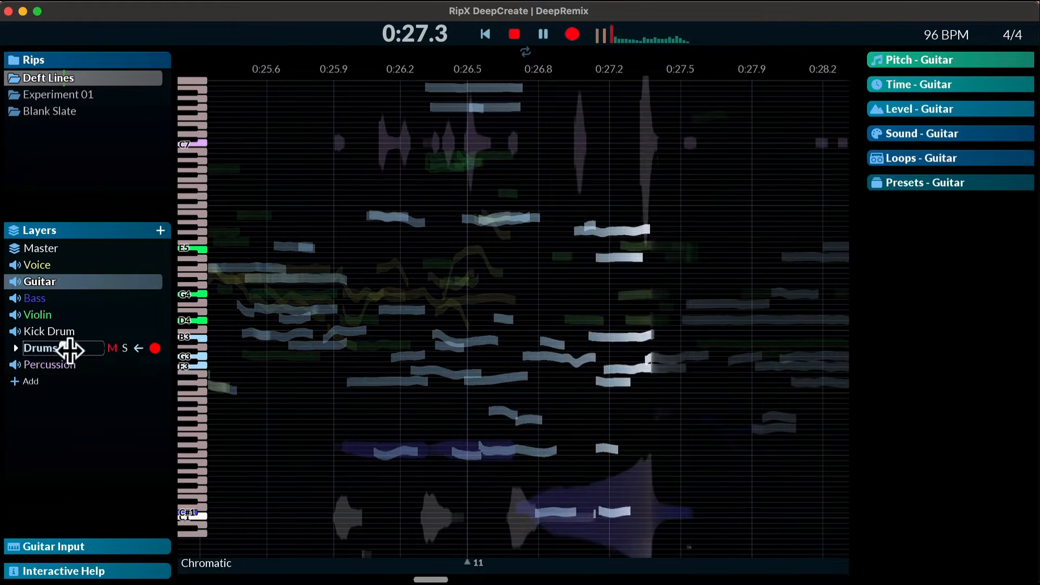
pyautogui.click(37, 299)
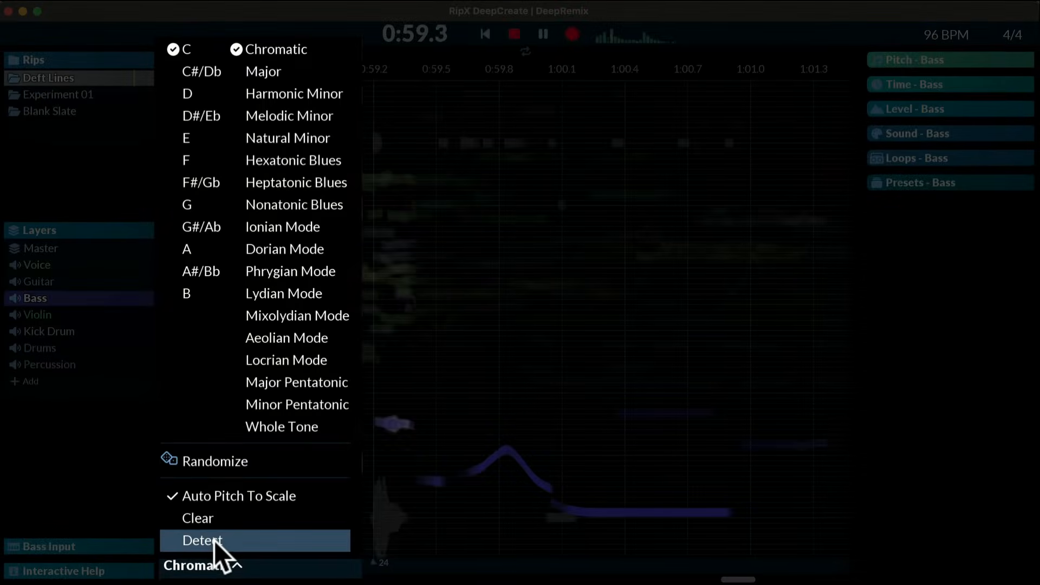
# - Detect the musical scale automatically, then stop playback and return to the start of the rip
pyautogui.click(215, 540)
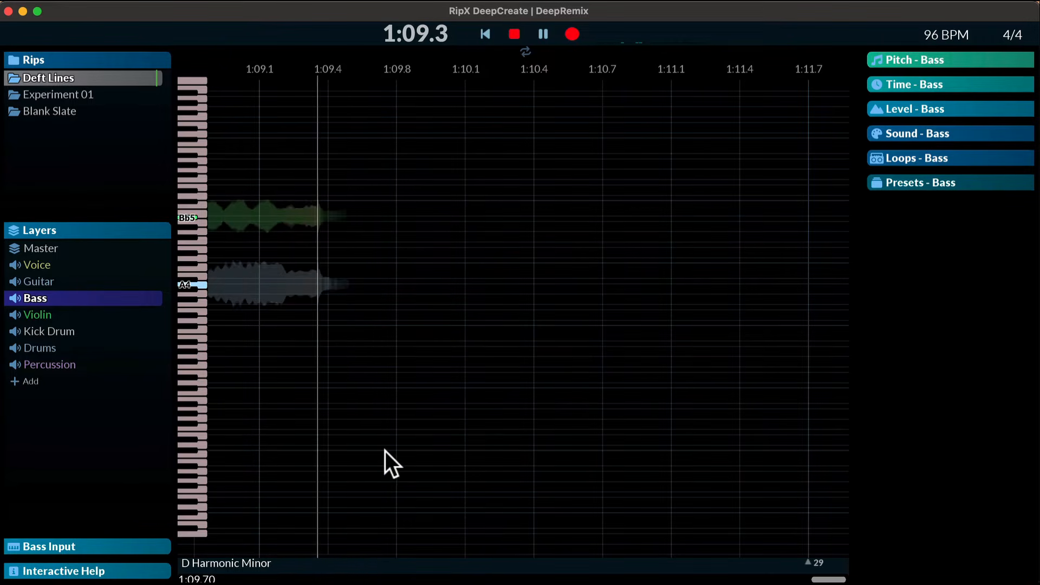
pyautogui.click(514, 35)
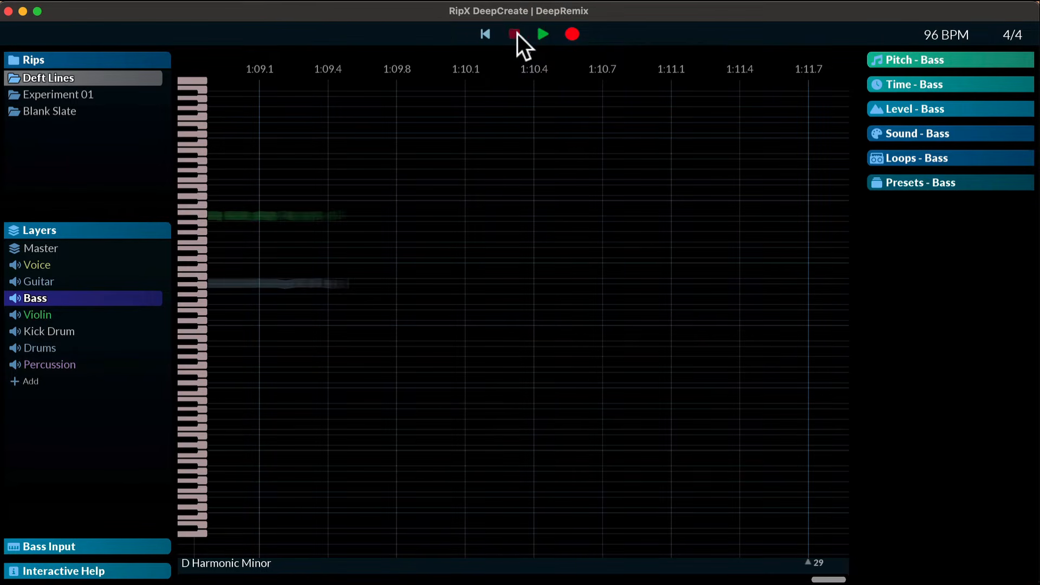
pyautogui.click(486, 34)
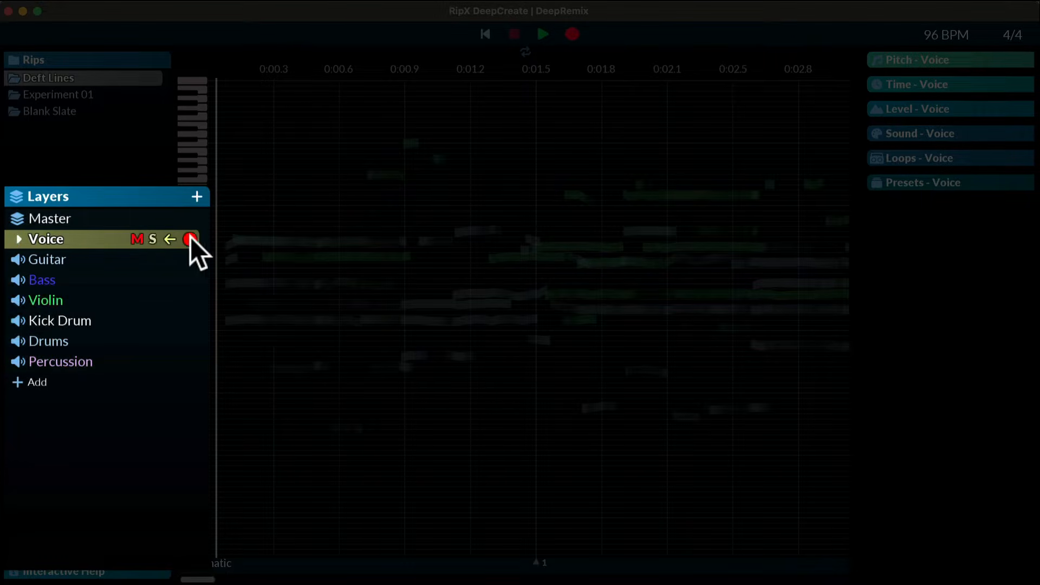
# - Highlight the Bass layer together with Voice, and solo the Voice layer for a moment during playback before releasing it
pyautogui.keyDown('super'); pyautogui.click(51, 278); pyautogui.keyUp('super')
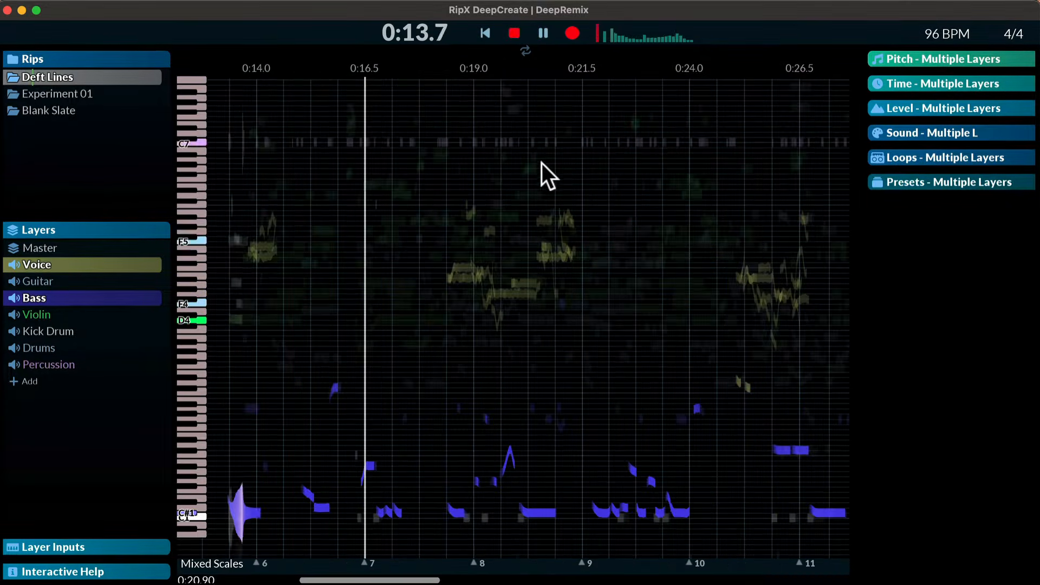
pyautogui.moveTo(132, 265)
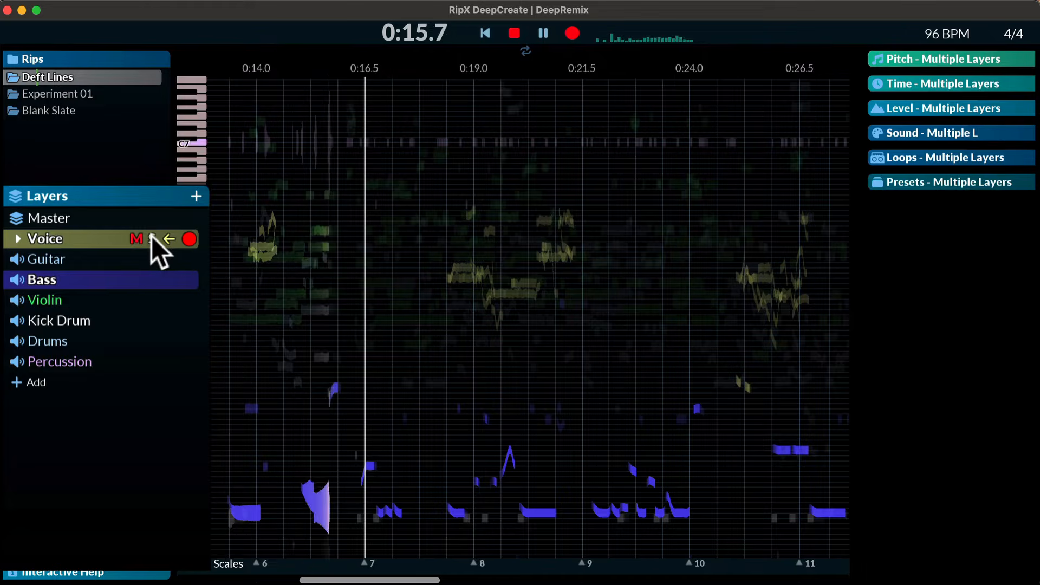
pyautogui.click(152, 238)
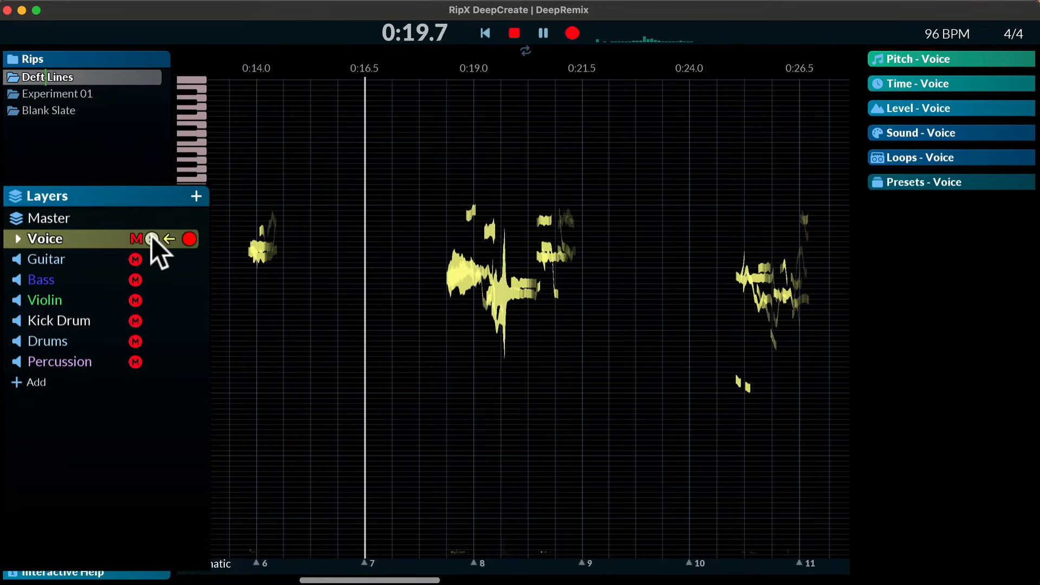
pyautogui.click(152, 239)
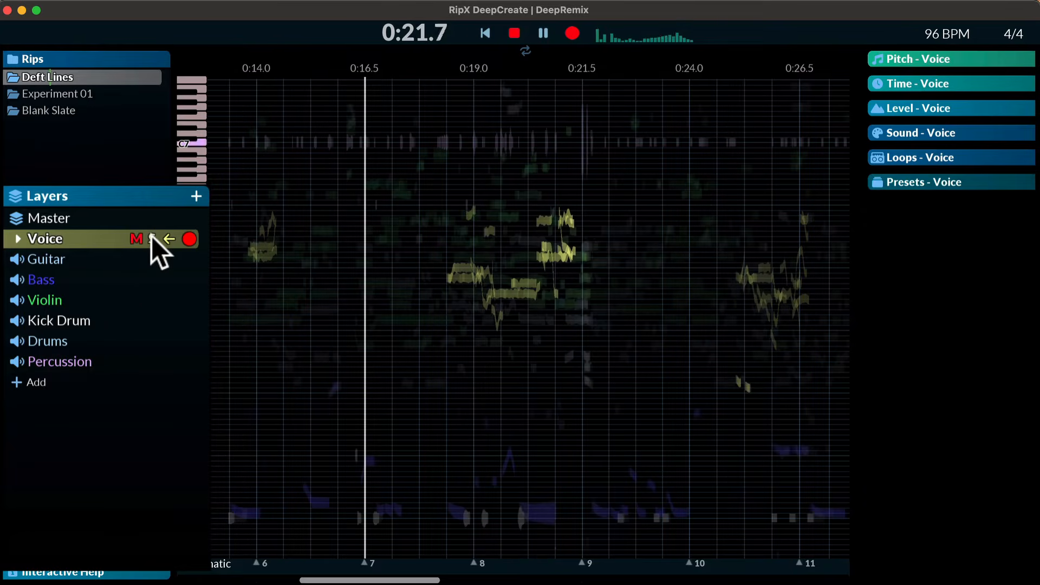
# - Expand the Voice layer to examine its Stereo, Low, Mid and High sliders, and collapse it again
pyautogui.click(17, 238)
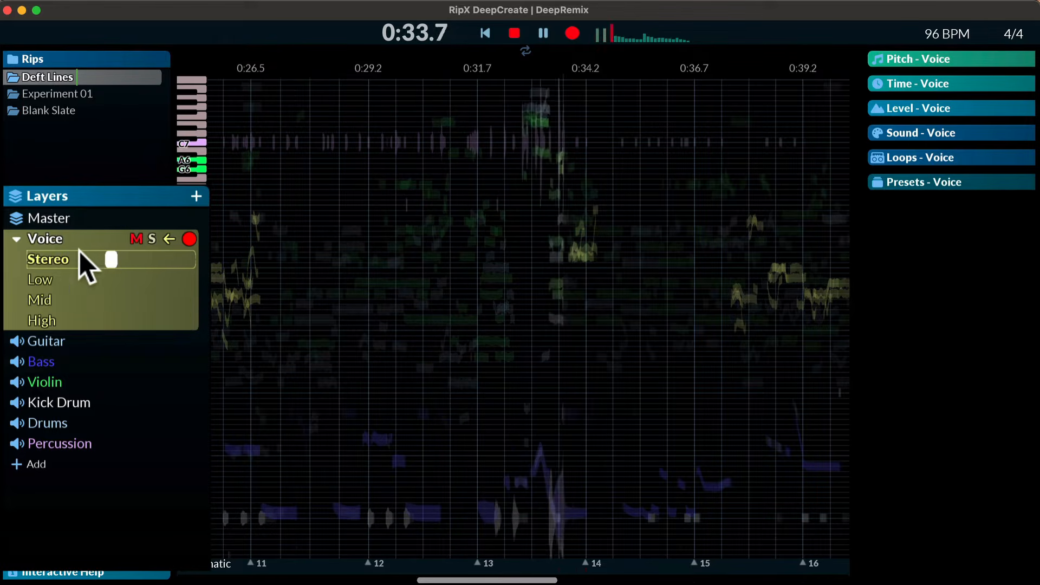
pyautogui.moveTo(108, 257)
pyautogui.mouseDown()
pyautogui.moveTo(79, 258)
pyautogui.moveTo(123, 257)
pyautogui.moveTo(108, 258)
pyautogui.mouseUp()
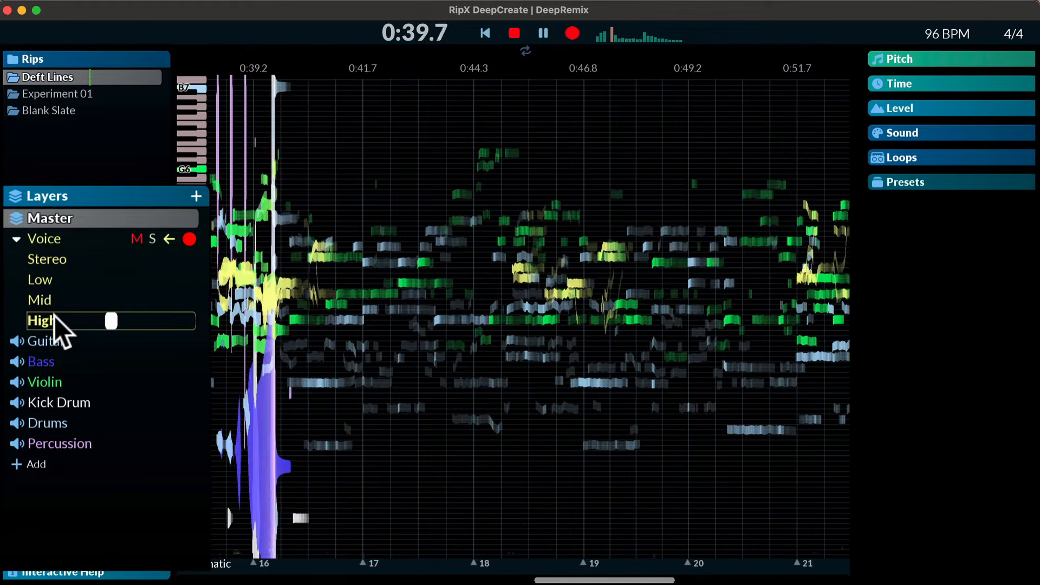
pyautogui.click(15, 263)
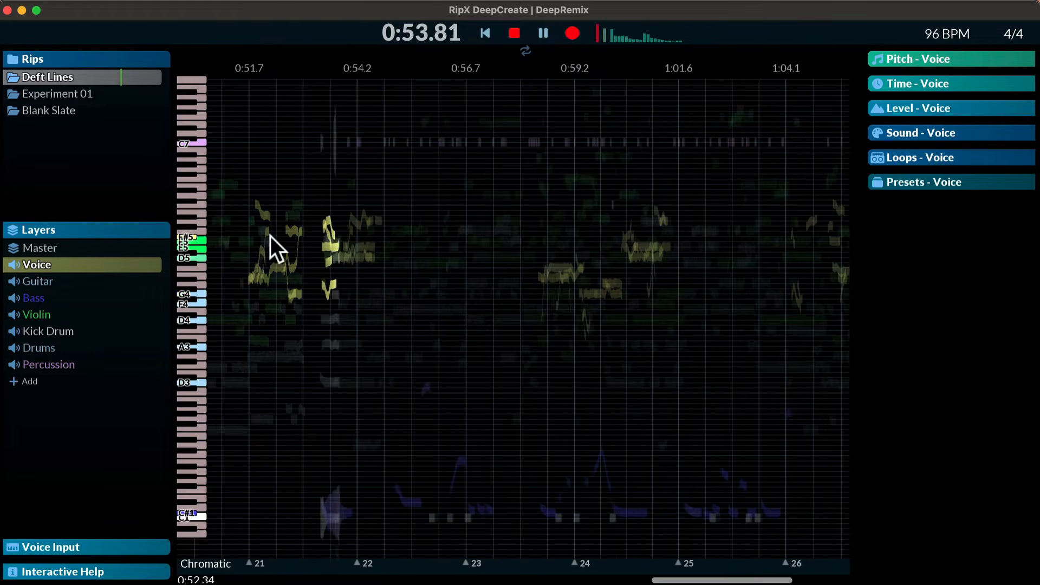
# - Set a playback loop from about 0:58.6 to 1:00.7 and play it with the Voice layer soloed
pyautogui.hscroll(-5, 278, 243)
pyautogui.hscroll(1, 278, 242)
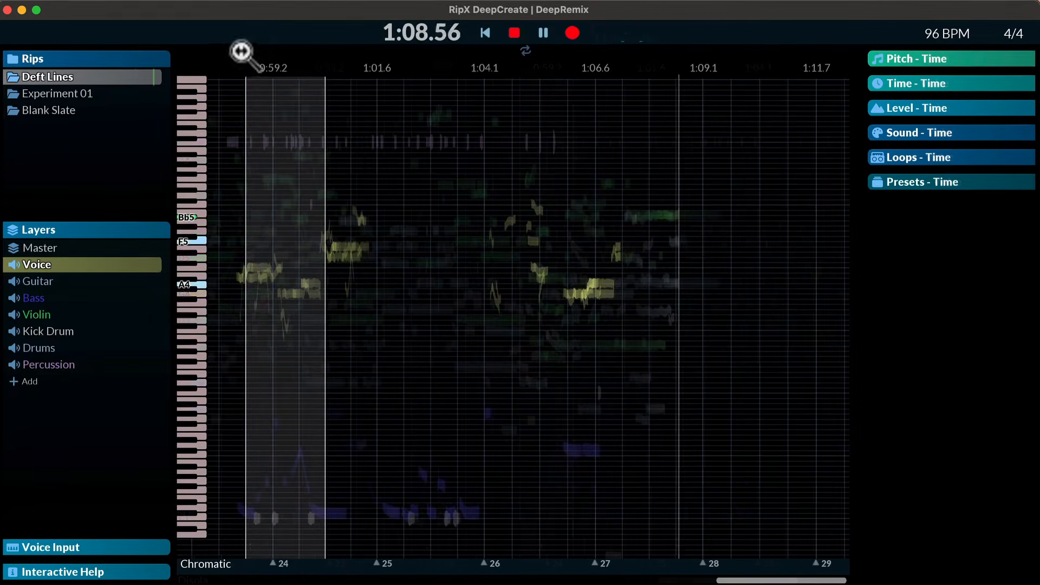
pyautogui.moveTo(246, 52); pyautogui.dragTo(349, 72)
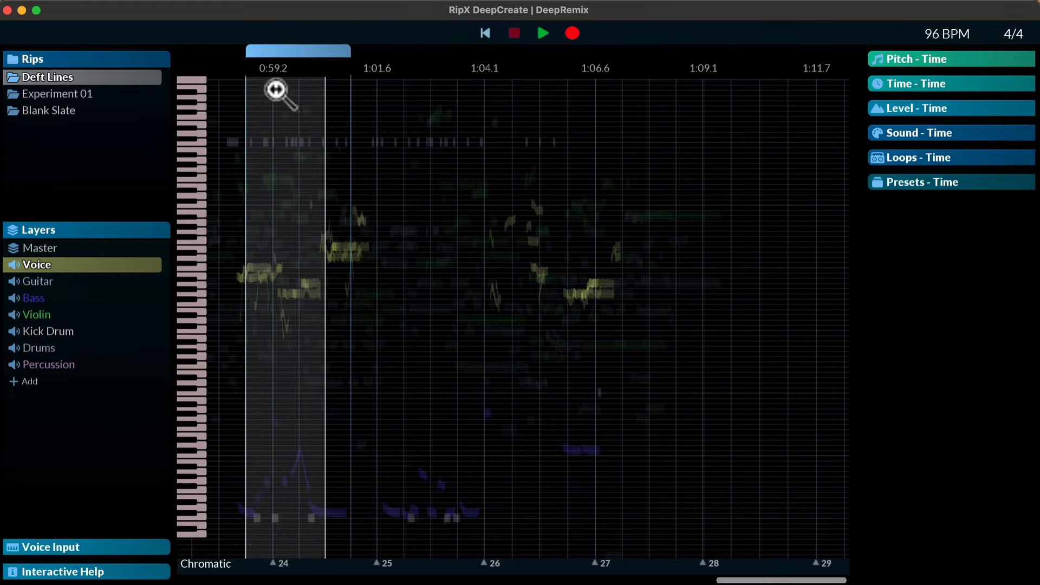
pyautogui.click(543, 33)
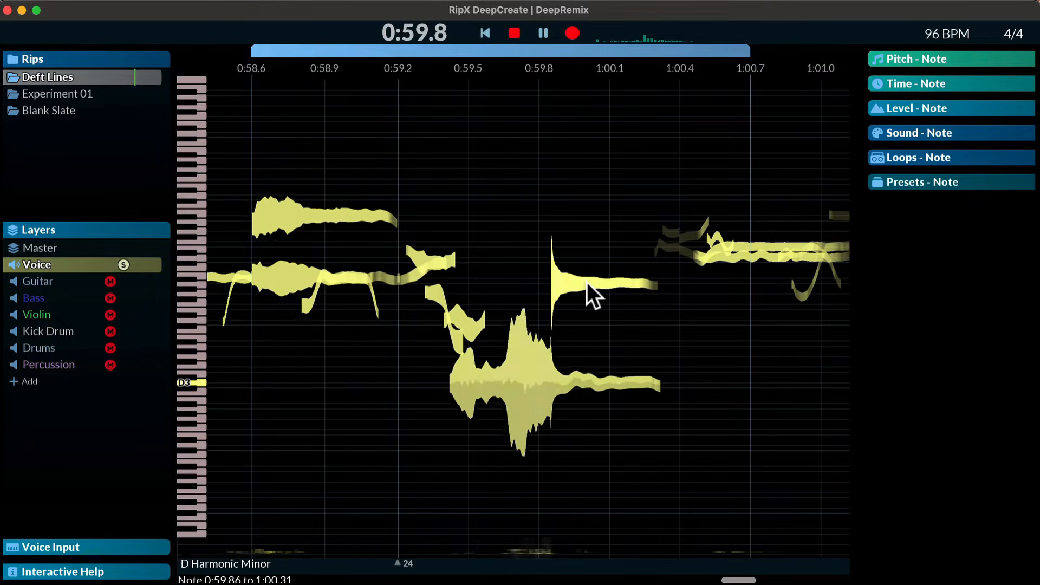
# - Raise the Voice note at about 0:59.9 to Bb5 while the loop plays
pyautogui.hscroll(2, 585, 281)
pyautogui.hscroll(1, 583, 281)
pyautogui.hscroll(-5, 535, 277)
pyautogui.hscroll(3, 534, 277)
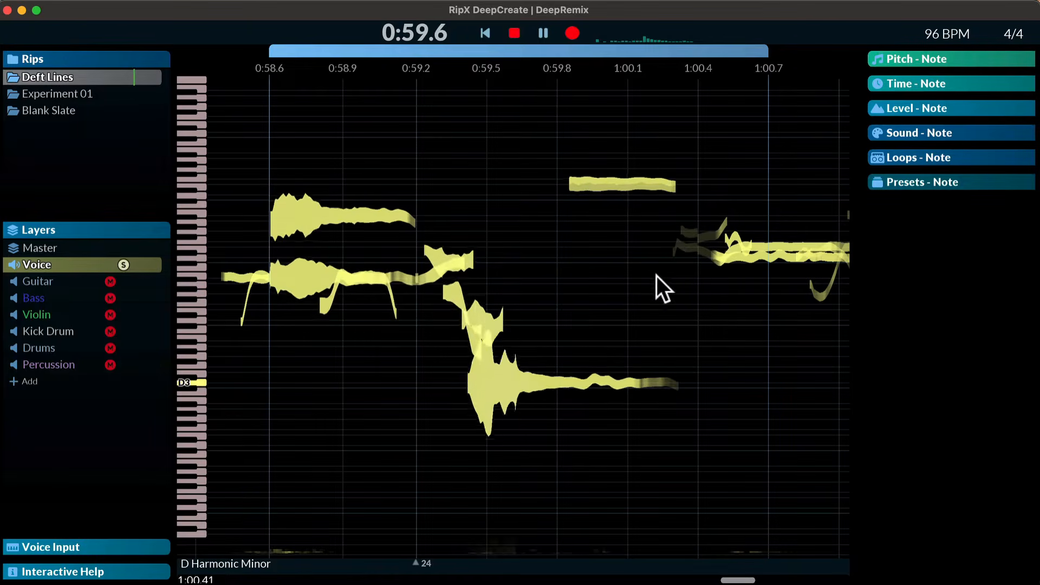
# - Draw extra Voice notes at G6, G2 and A3 with Draw Sound, and compare them in the full mix and soloed
pyautogui.rightClick(524, 242)
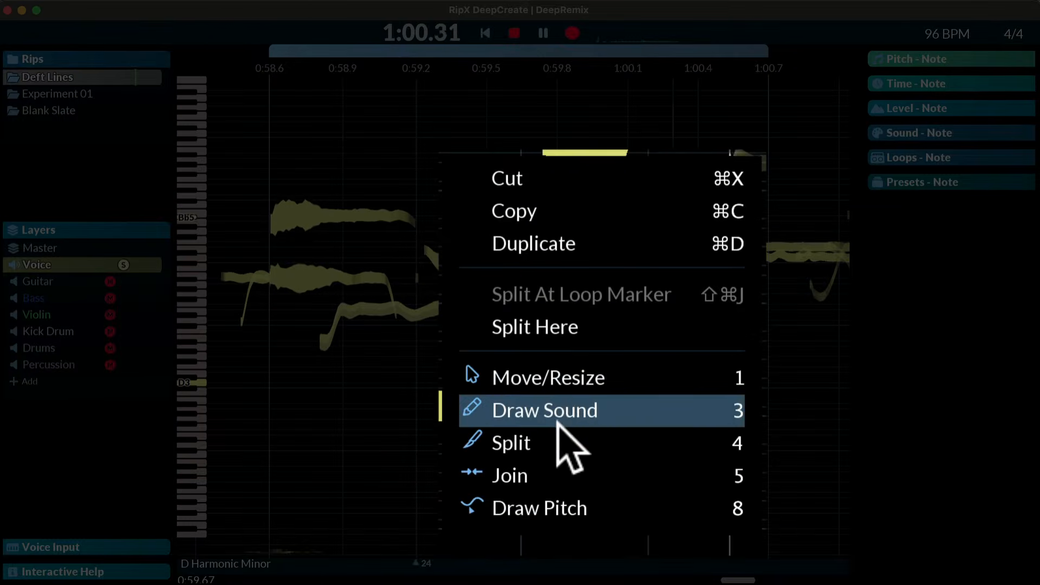
pyautogui.click(566, 410)
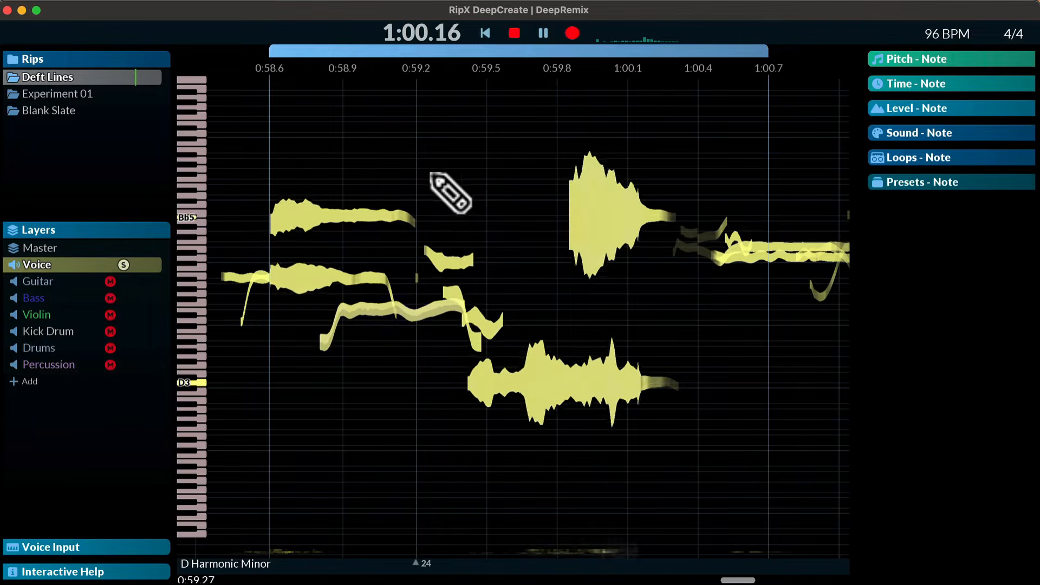
pyautogui.moveTo(423, 174); pyautogui.dragTo(487, 175)
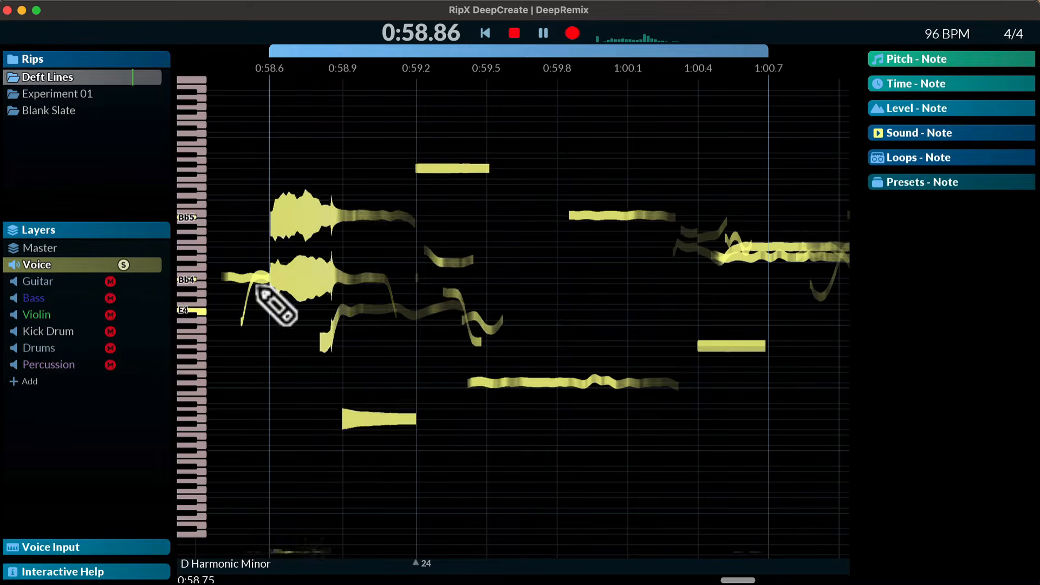
pyautogui.click(122, 262)
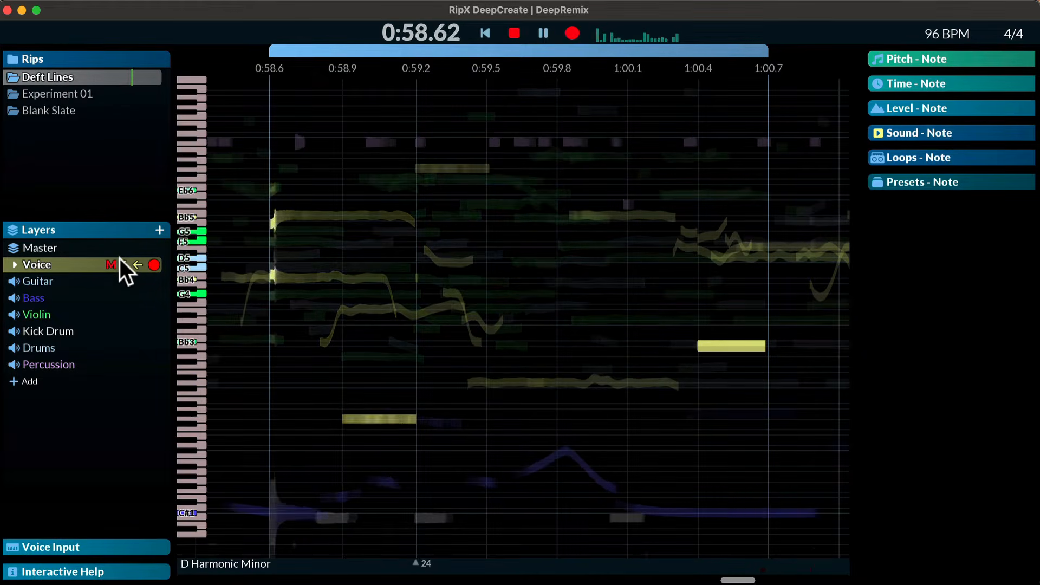
pyautogui.click(123, 264)
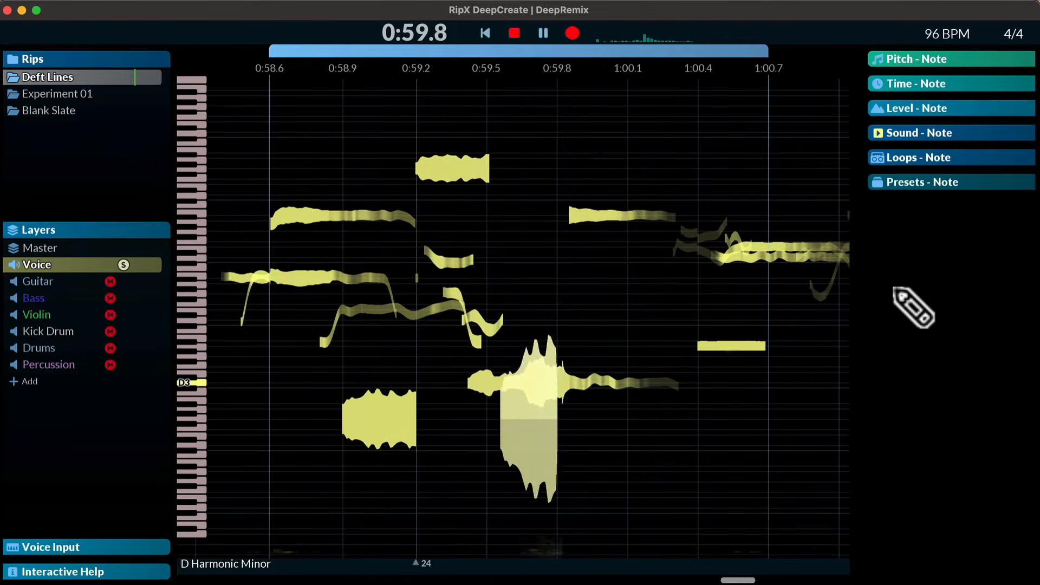
# - Expand the Pitch, Time and Level sections together so their note editing tools are all available
pyautogui.click(890, 60)
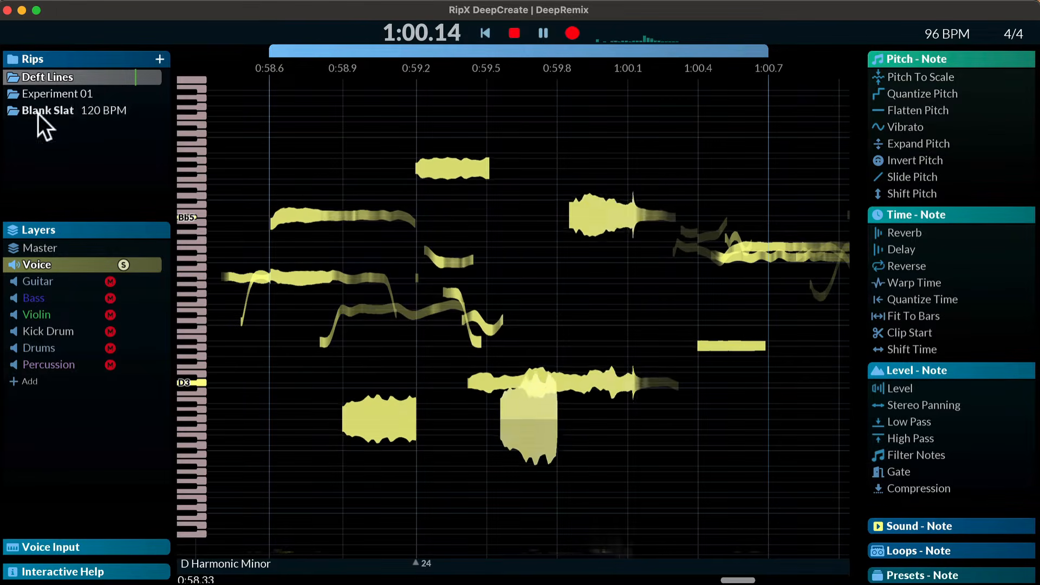
pyautogui.rightClick(337, 154)
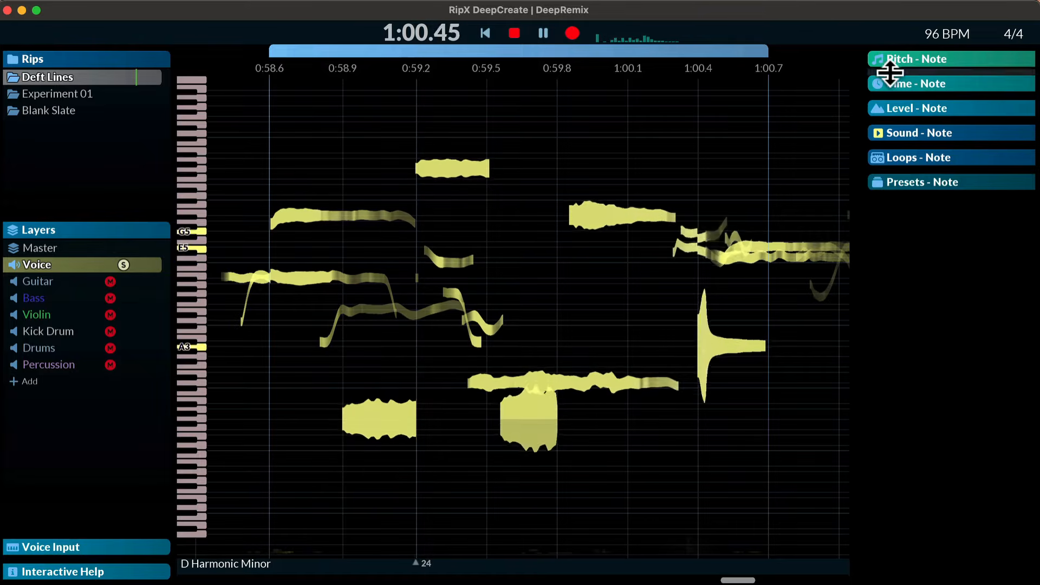
pyautogui.click(874, 60)
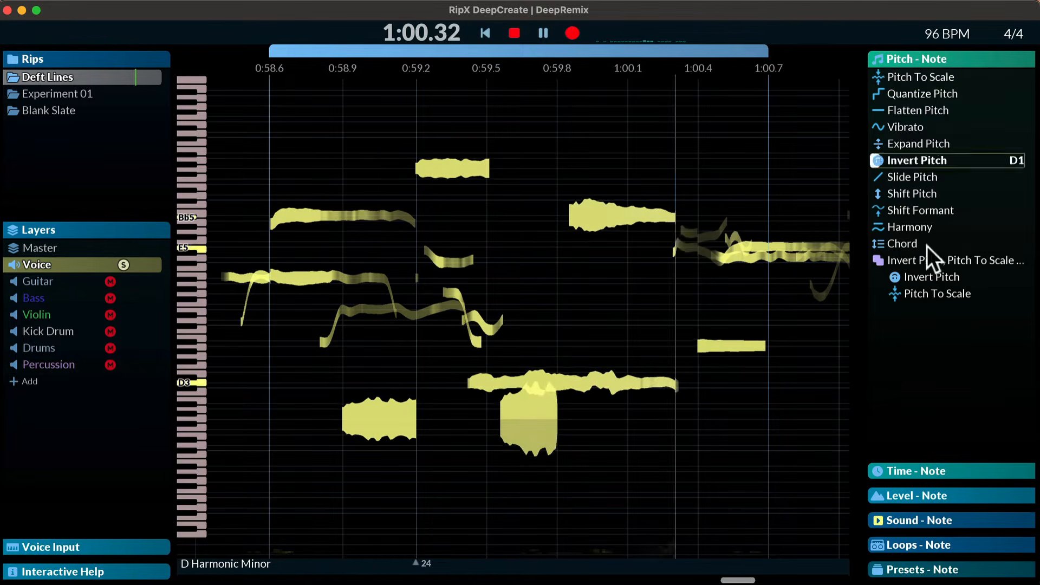
pyautogui.click(888, 471)
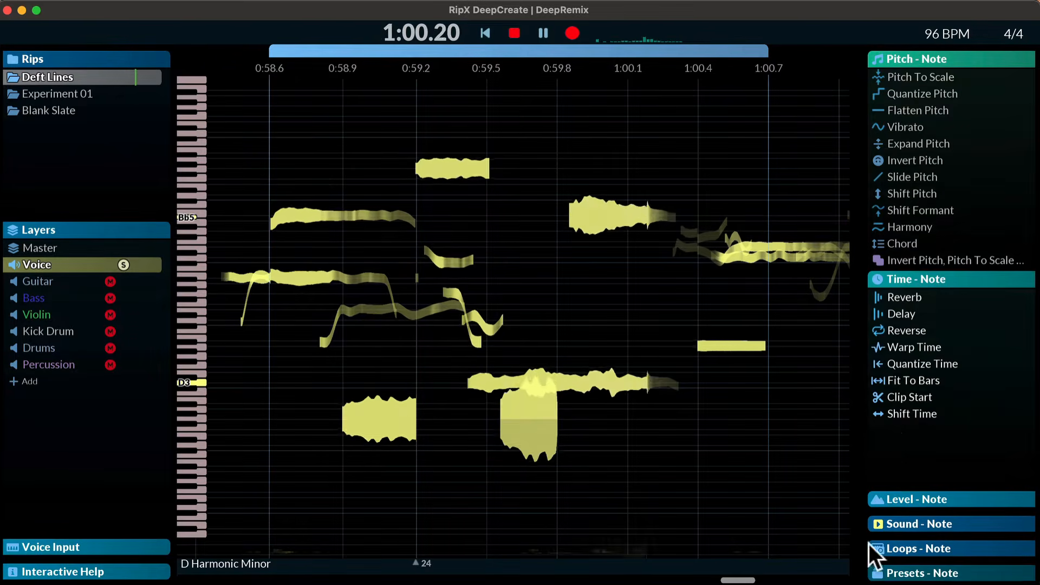
pyautogui.click(880, 499)
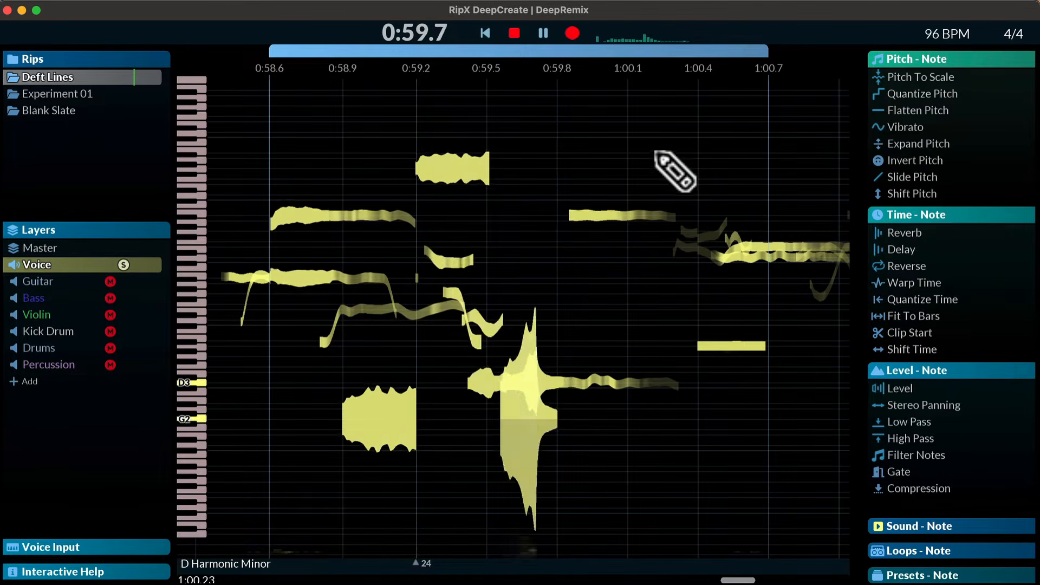
# - Switch to the Move/Resize tool and select the time range from about 0:58.7 to 1:00.7 in the looped passage
pyautogui.rightClick(339, 159)
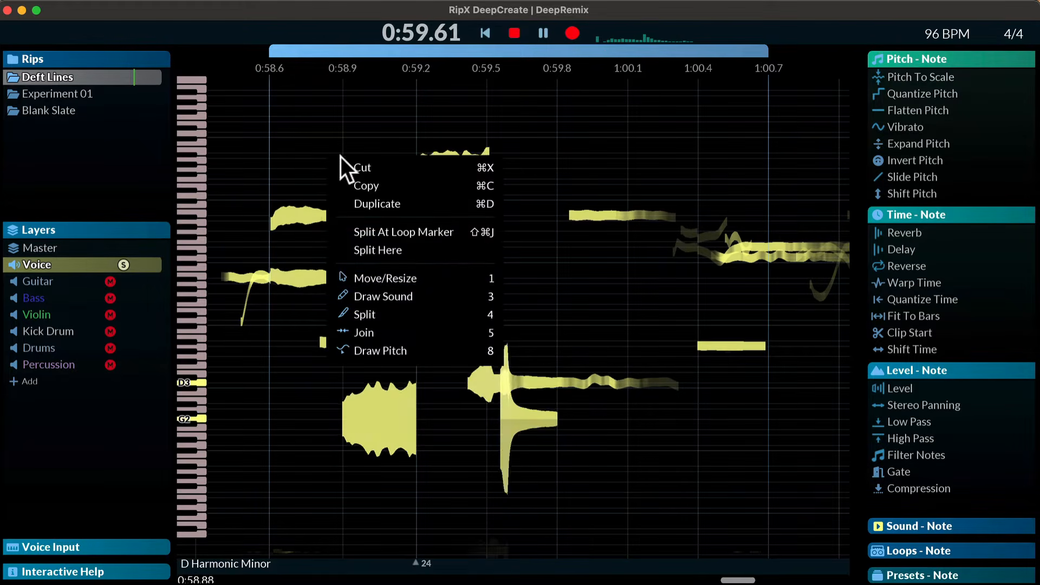
pyautogui.click(396, 279)
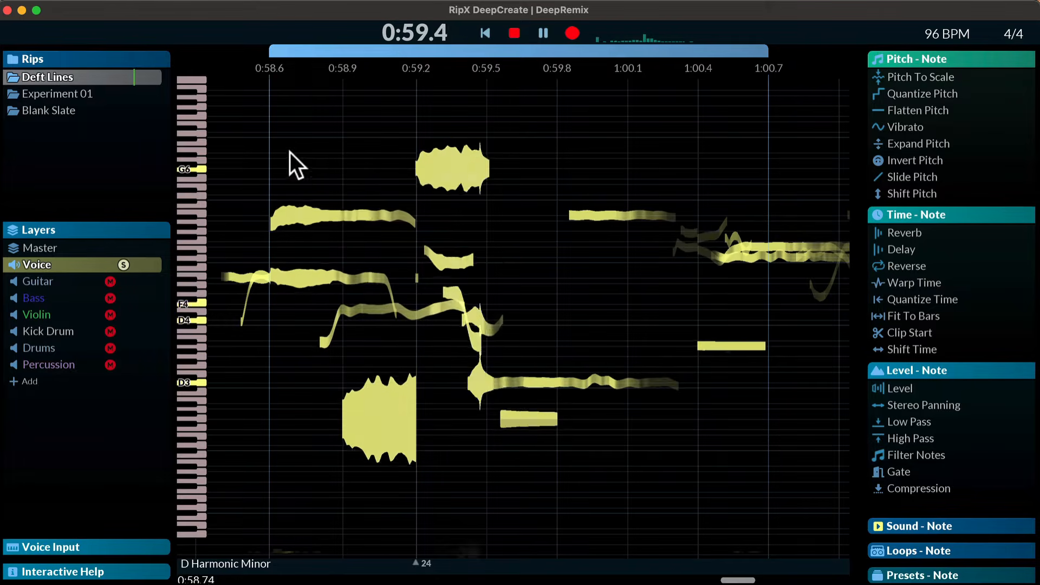
pyautogui.moveTo(294, 155)
pyautogui.mouseDown()
pyautogui.moveTo(745, 464)
pyautogui.moveTo(775, 456)
pyautogui.mouseUp()
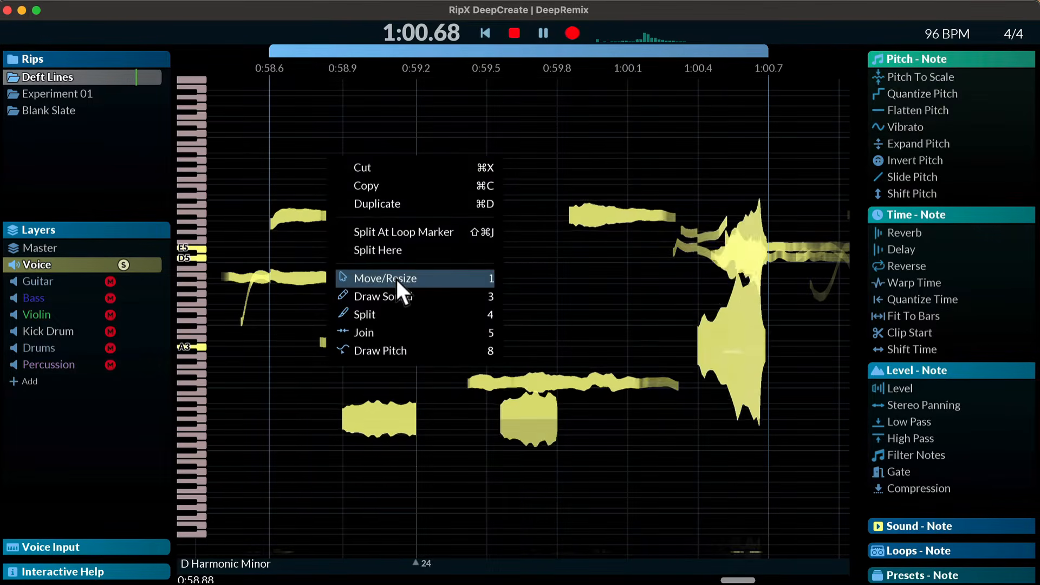
pyautogui.click(396, 280)
pyautogui.moveTo(294, 154); pyautogui.dragTo(774, 456)
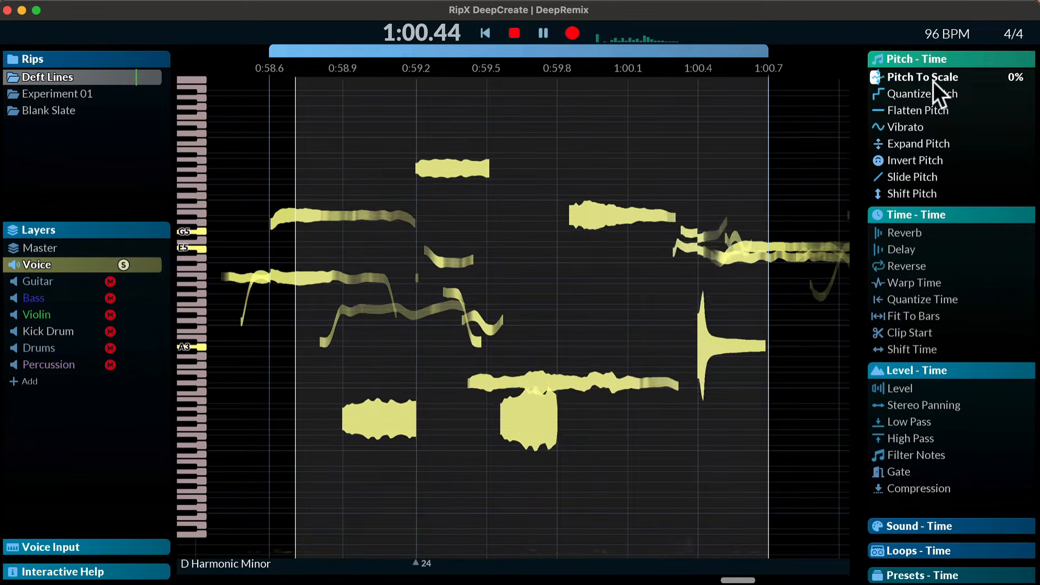
# - Apply Pitch To Scale to the selected Voice time range, try Quantize Pitch, and apply Flatten Pitch instead
pyautogui.moveTo(878, 76); pyautogui.dragTo(1014, 80)
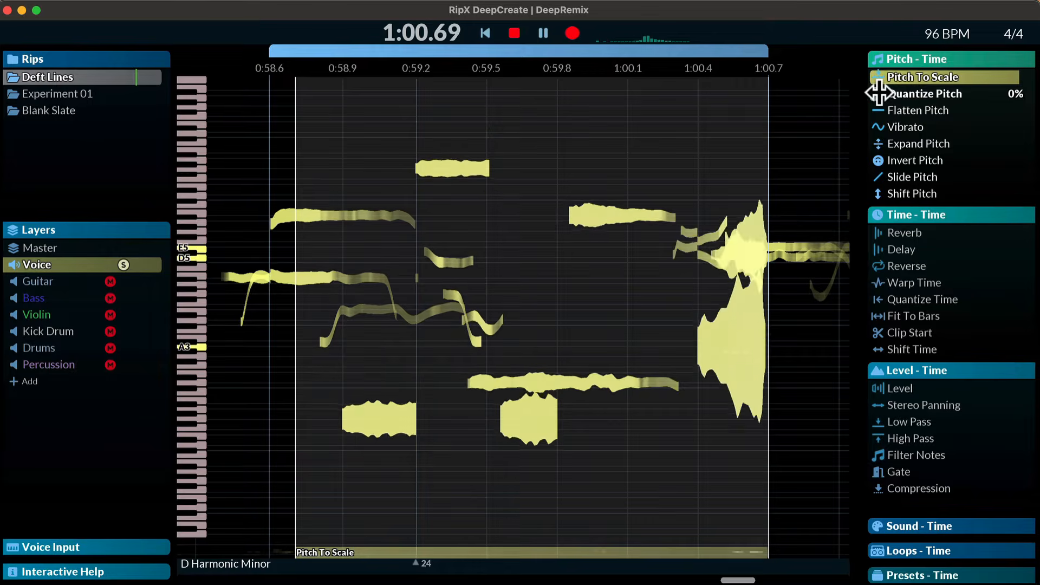
pyautogui.moveTo(923, 92); pyautogui.dragTo(936, 93)
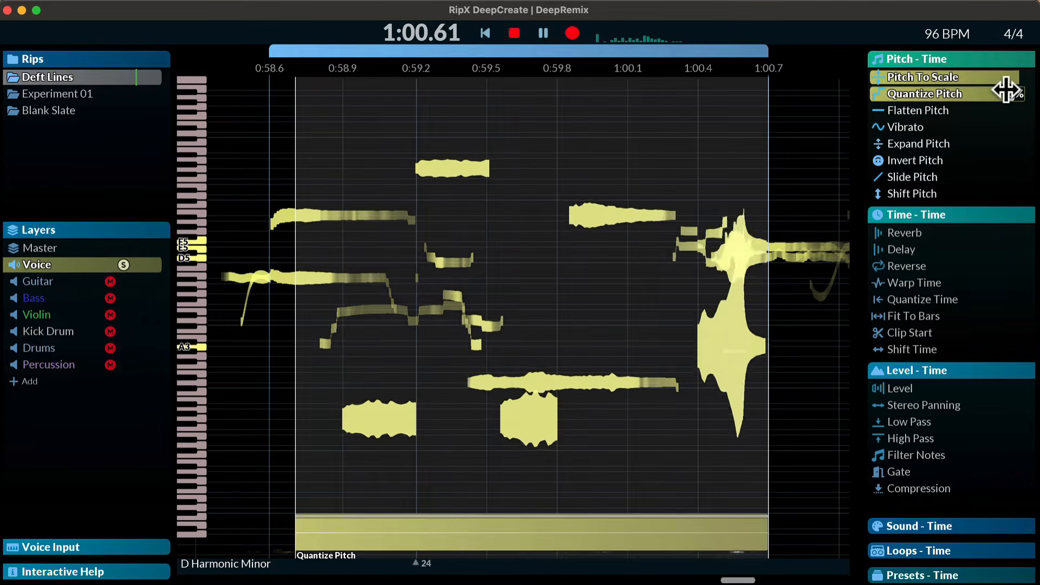
pyautogui.moveTo(877, 111); pyautogui.dragTo(982, 108)
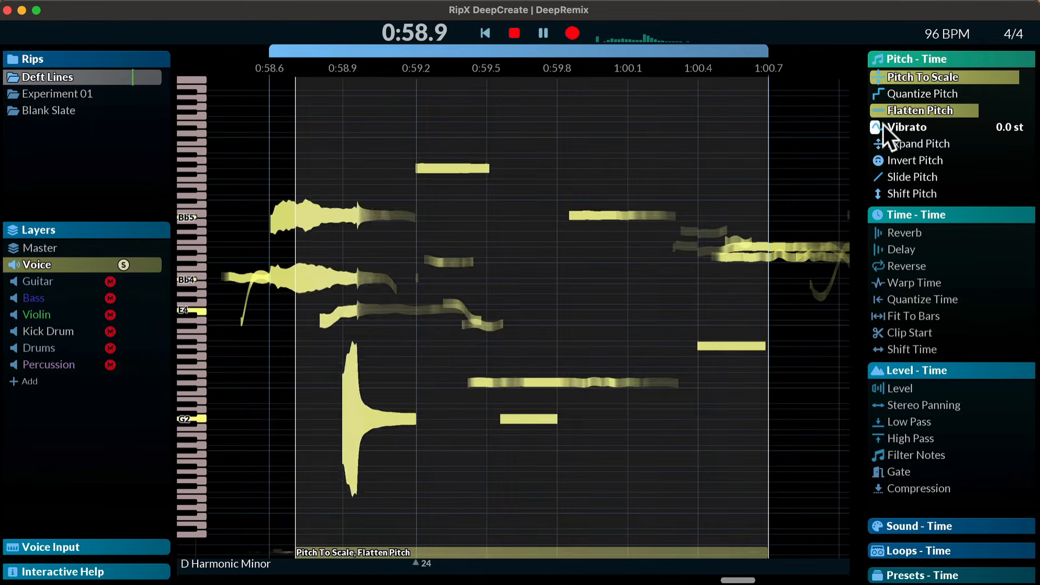
# - Add Vibrato to the D3 Voice note at about 0:59.4 and draw its depth and rate as curves along the note
pyautogui.click(613, 438)
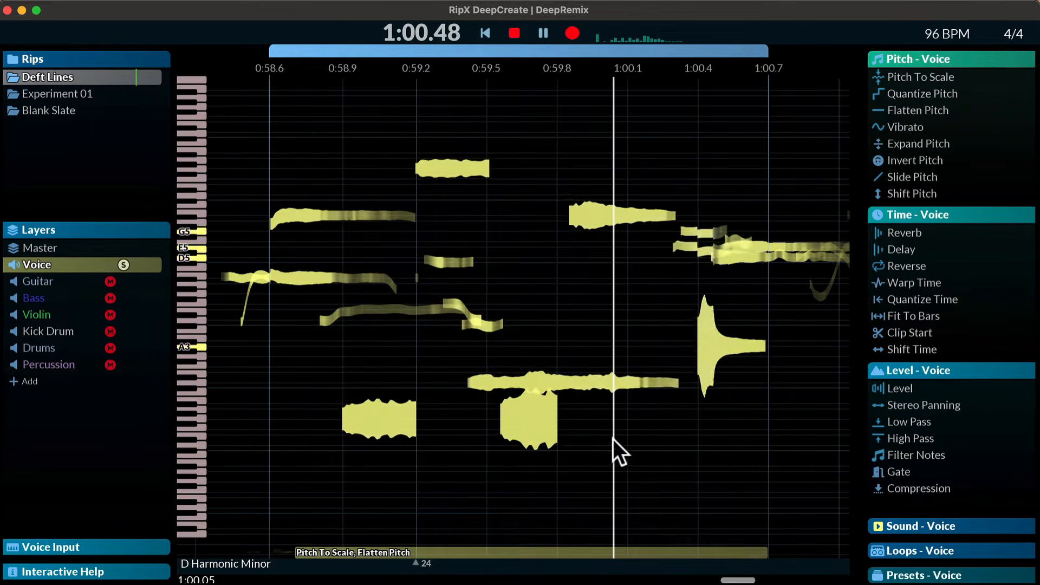
pyautogui.click(574, 382)
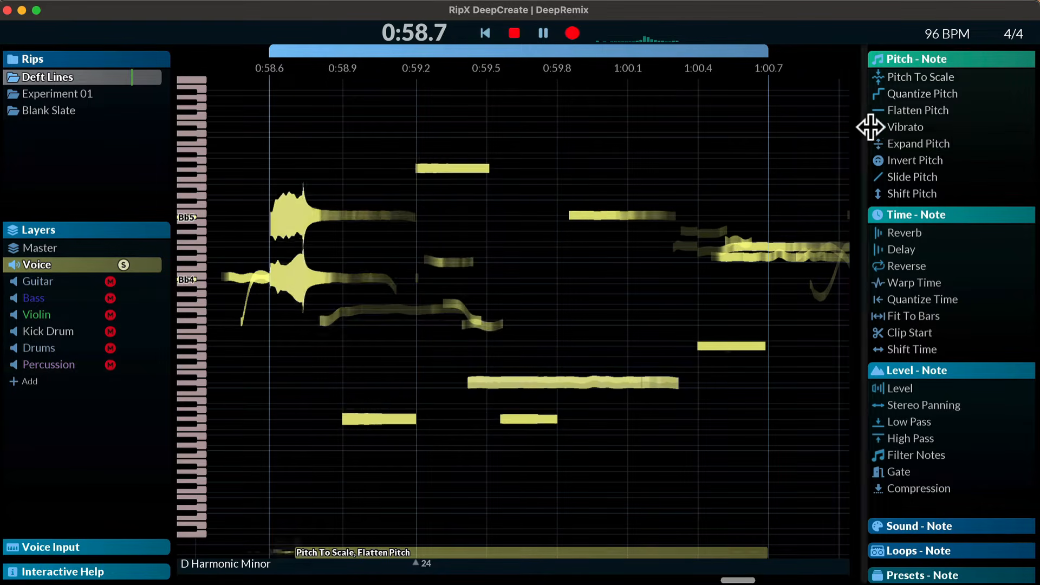
pyautogui.moveTo(877, 126); pyautogui.dragTo(949, 130)
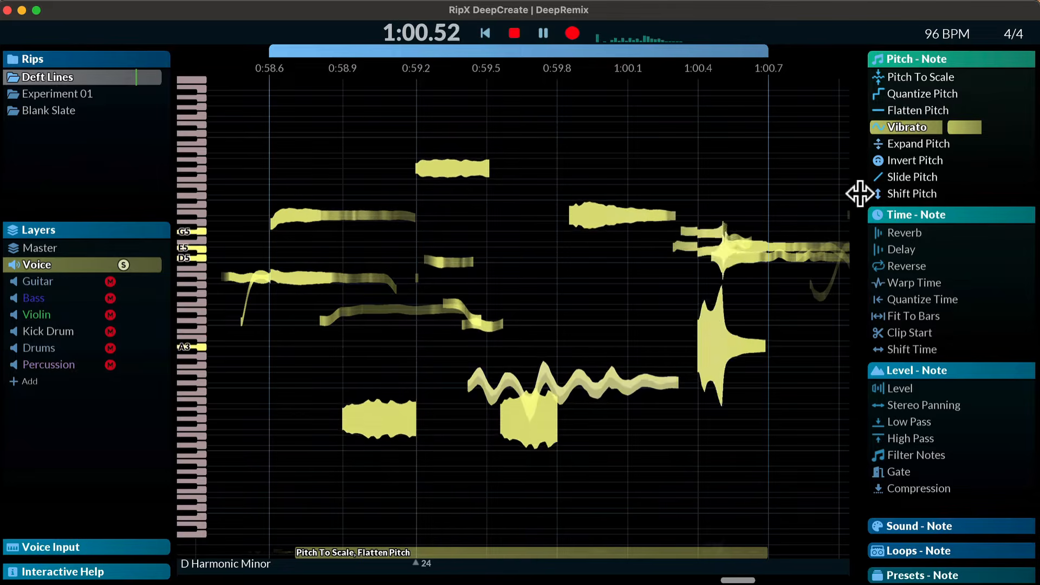
pyautogui.moveTo(887, 128)
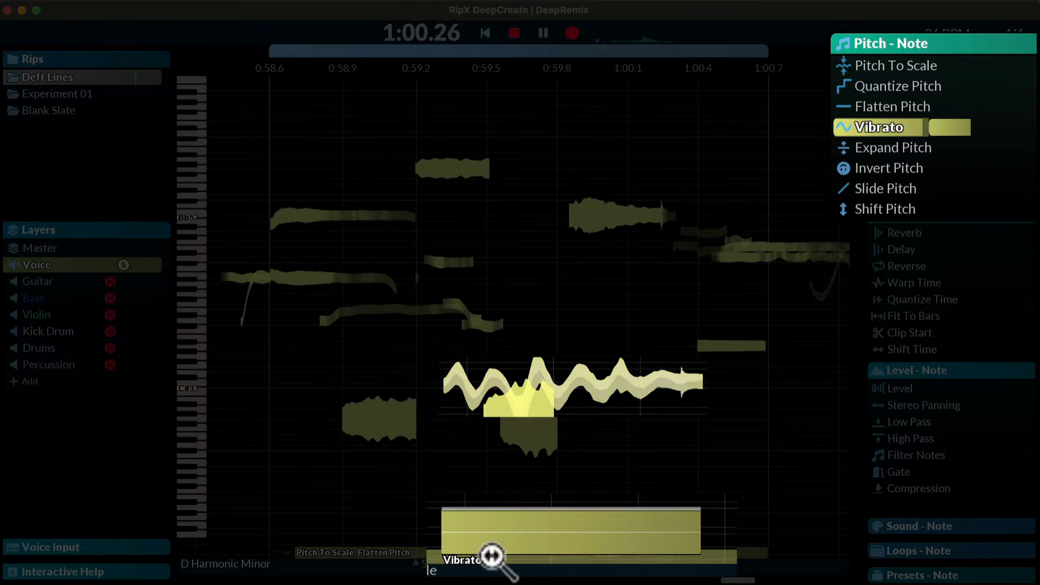
pyautogui.moveTo(490, 556)
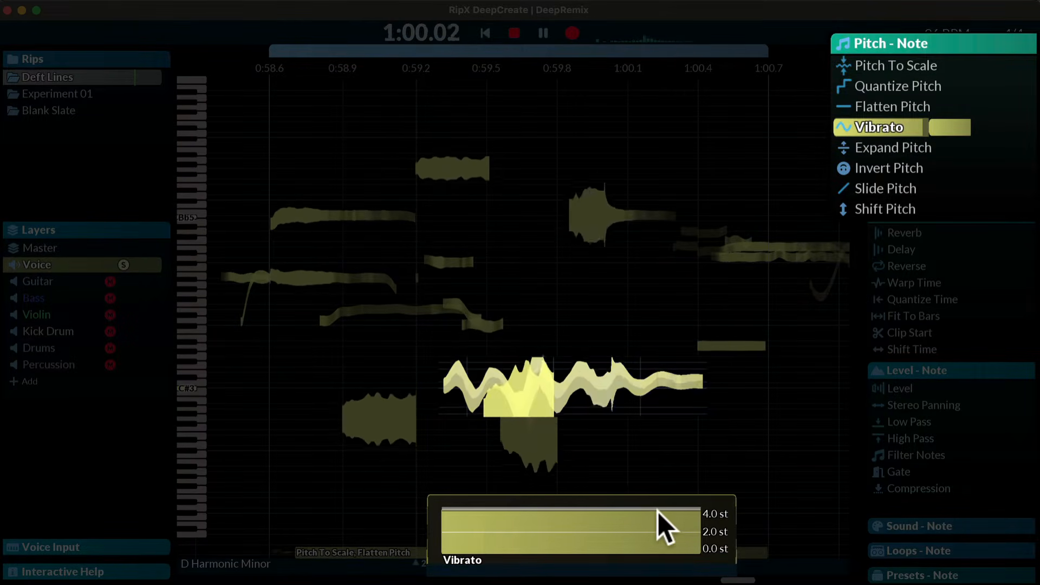
pyautogui.moveTo(687, 509); pyautogui.dragTo(483, 548)
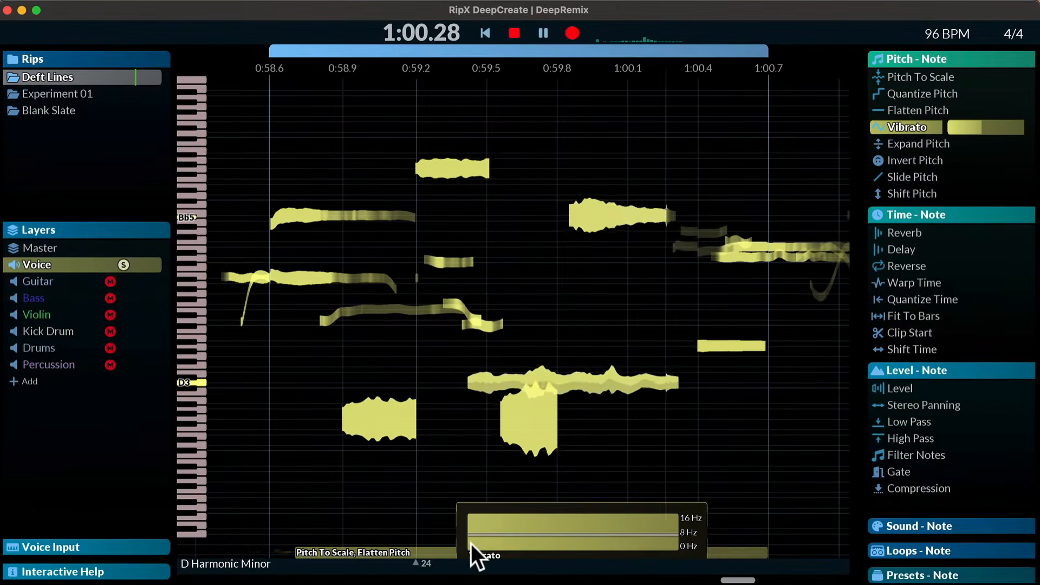
pyautogui.moveTo(472, 543)
pyautogui.mouseDown()
pyautogui.moveTo(645, 518)
pyautogui.moveTo(679, 531)
pyautogui.mouseUp()
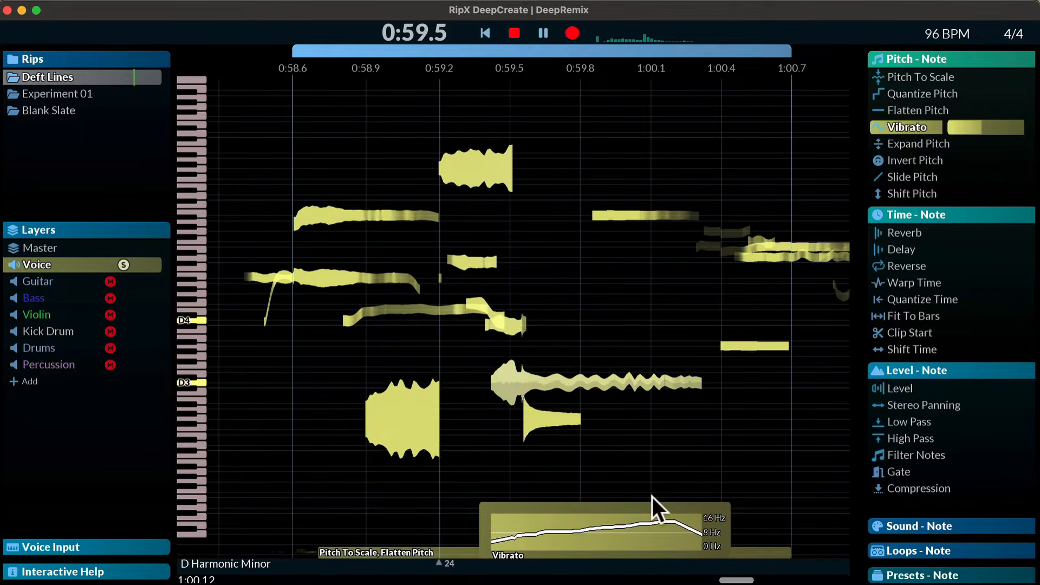
# - Adjust the vibrato rate of the D3 Voice note and apply Slide Pitch to it
pyautogui.moveTo(992, 124)
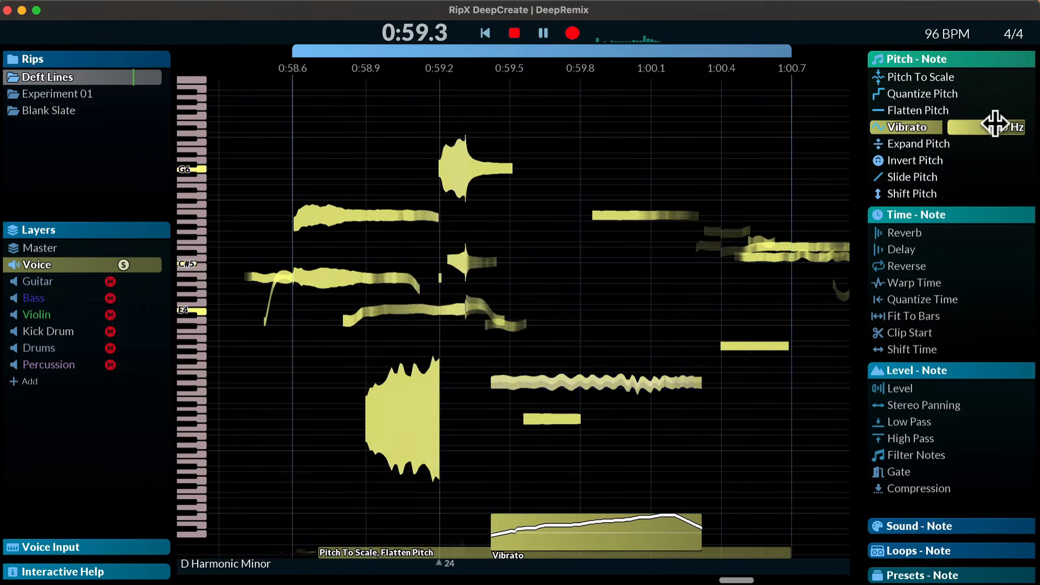
pyautogui.click(885, 176)
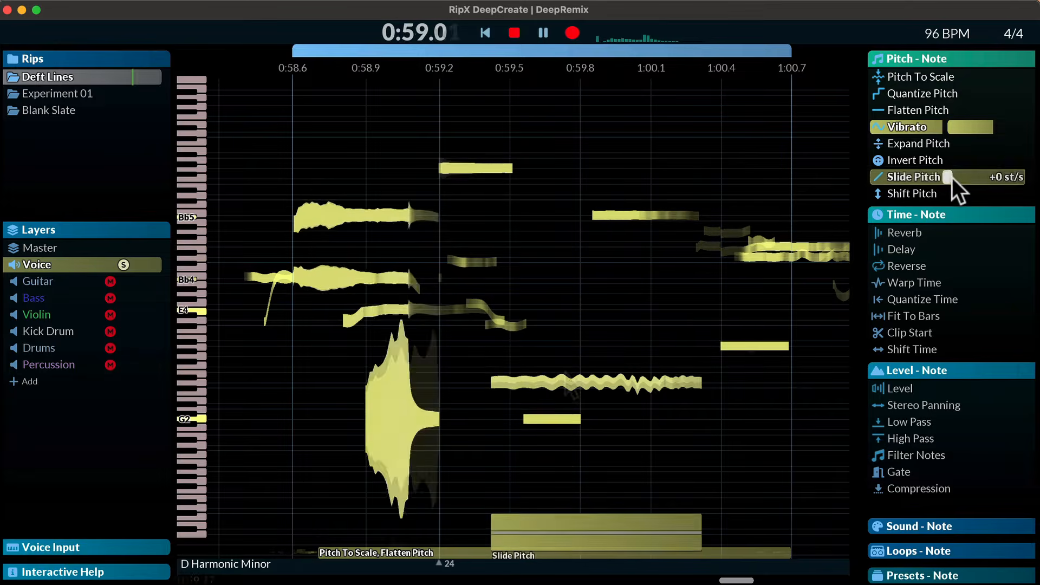
pyautogui.moveTo(957, 178); pyautogui.dragTo(970, 177)
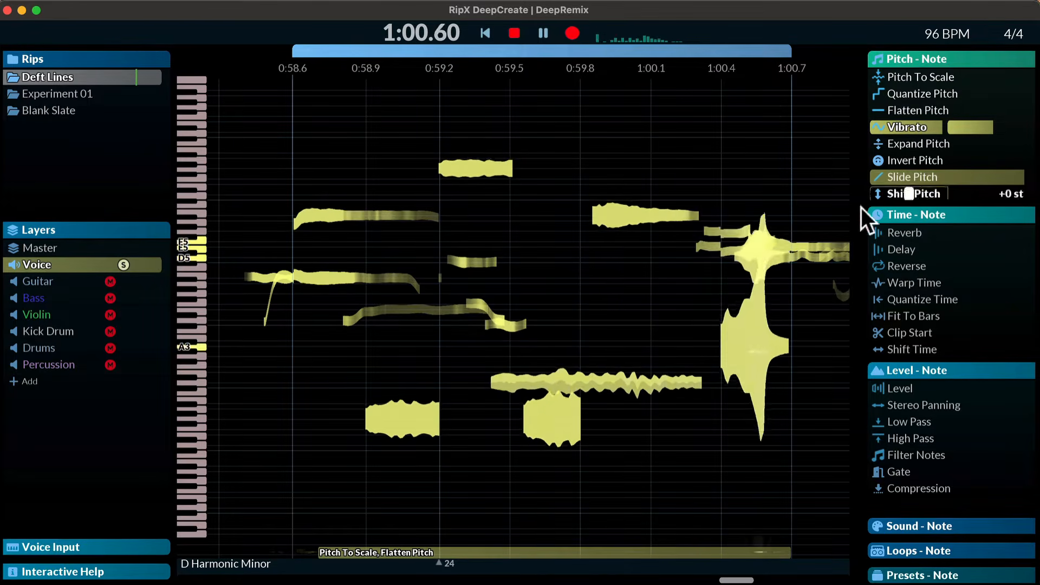
# - Review the editing commands for the Bb5 Voice note at 0:59.86, and move the note earlier to about 0:58.9
pyautogui.click(630, 215)
pyautogui.rightClick(628, 214)
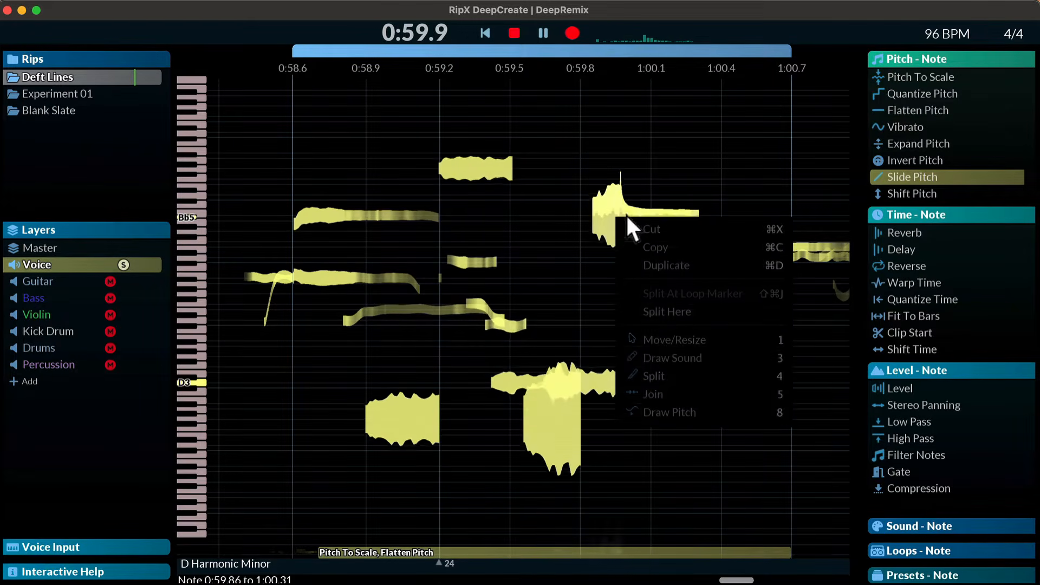
pyautogui.click(647, 196)
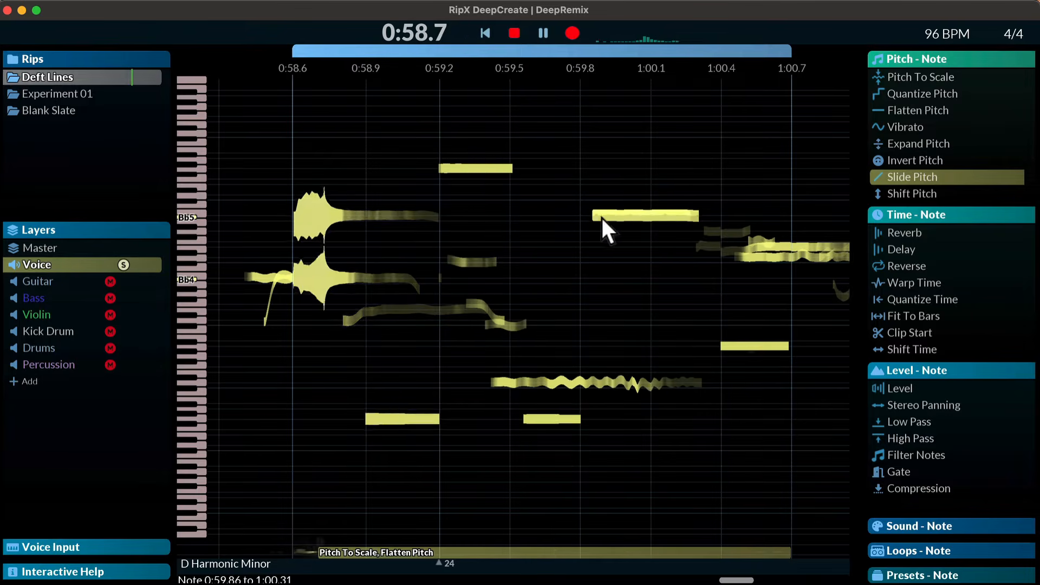
pyautogui.moveTo(604, 218); pyautogui.dragTo(392, 264)
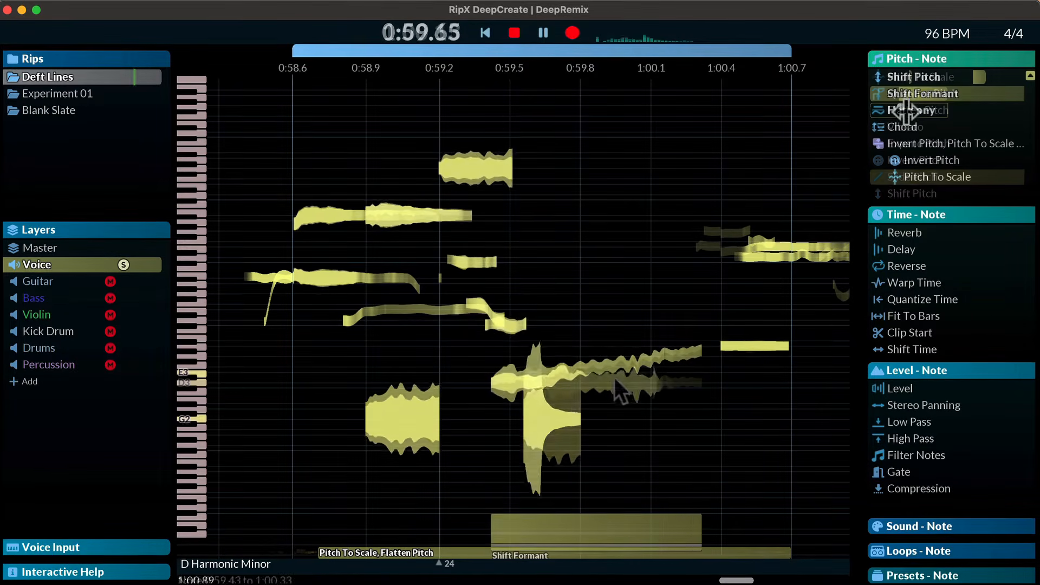
# - Add Harmony and Chord to the D3 Voice note and draw the Chord amount as a rising curve along it
pyautogui.moveTo(906, 111); pyautogui.dragTo(925, 125)
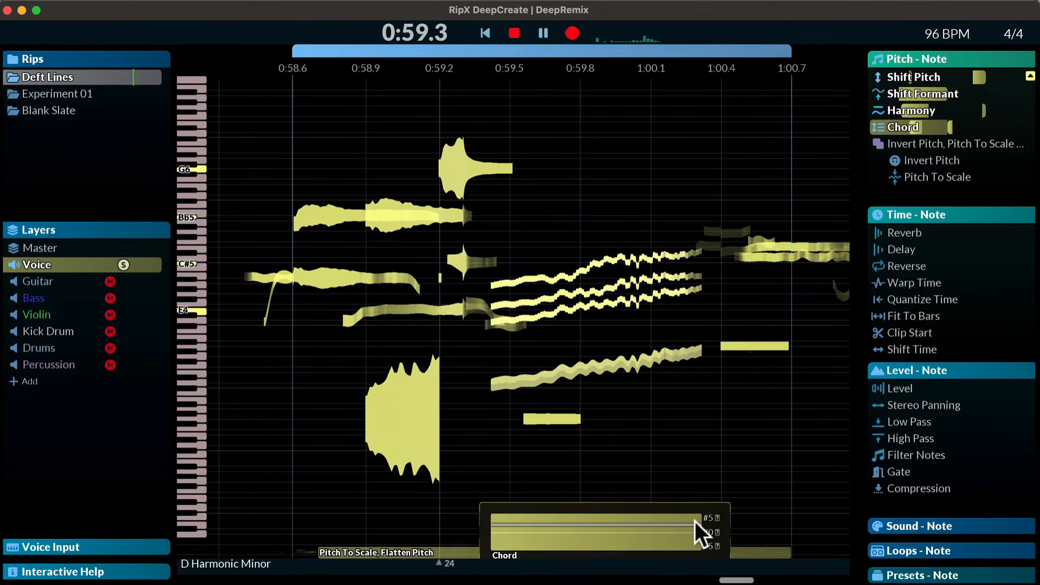
pyautogui.moveTo(694, 521)
pyautogui.mouseDown()
pyautogui.moveTo(518, 538)
pyautogui.moveTo(474, 558)
pyautogui.mouseUp()
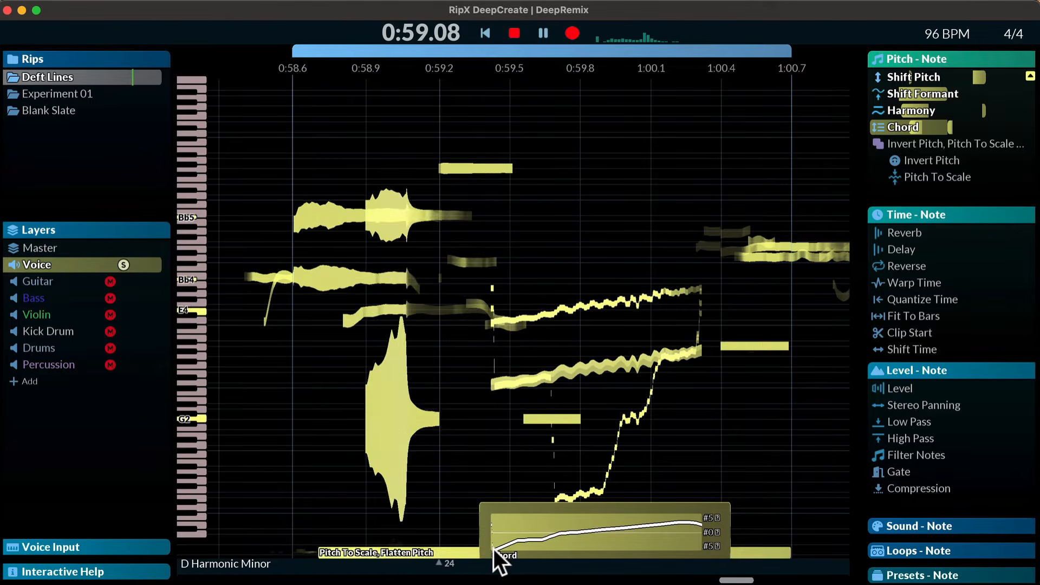
pyautogui.moveTo(547, 535); pyautogui.dragTo(633, 518)
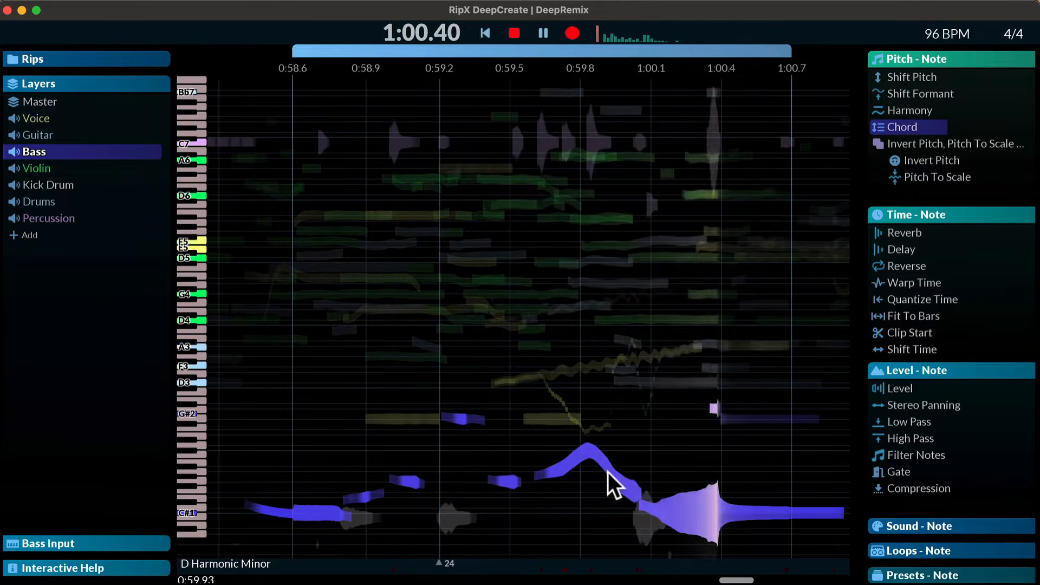
# - Solo the Bass layer and add Harmony above the curved Bass note that starts at 0:59.62
pyautogui.click(124, 152)
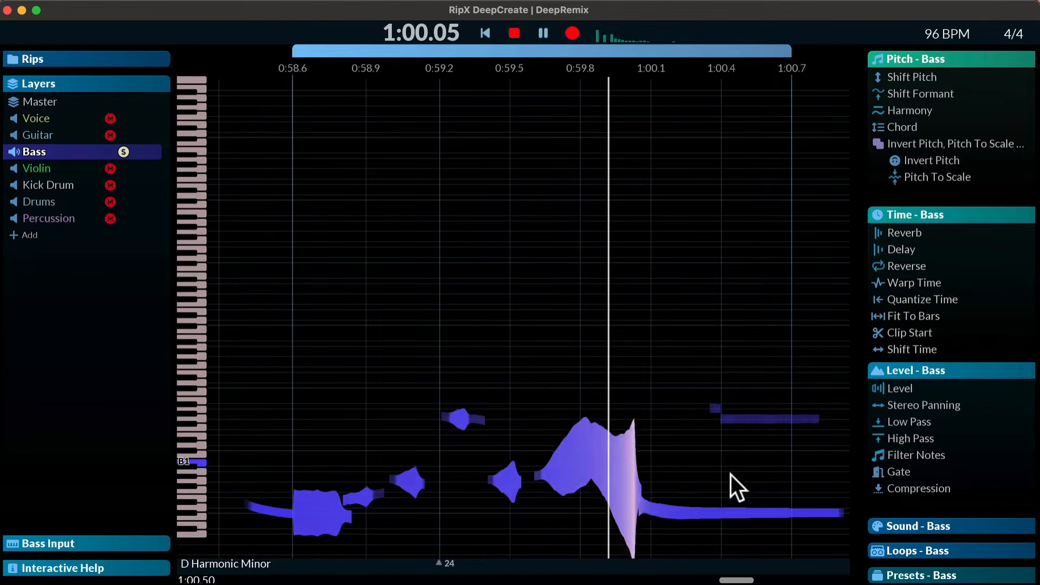
pyautogui.click(584, 455)
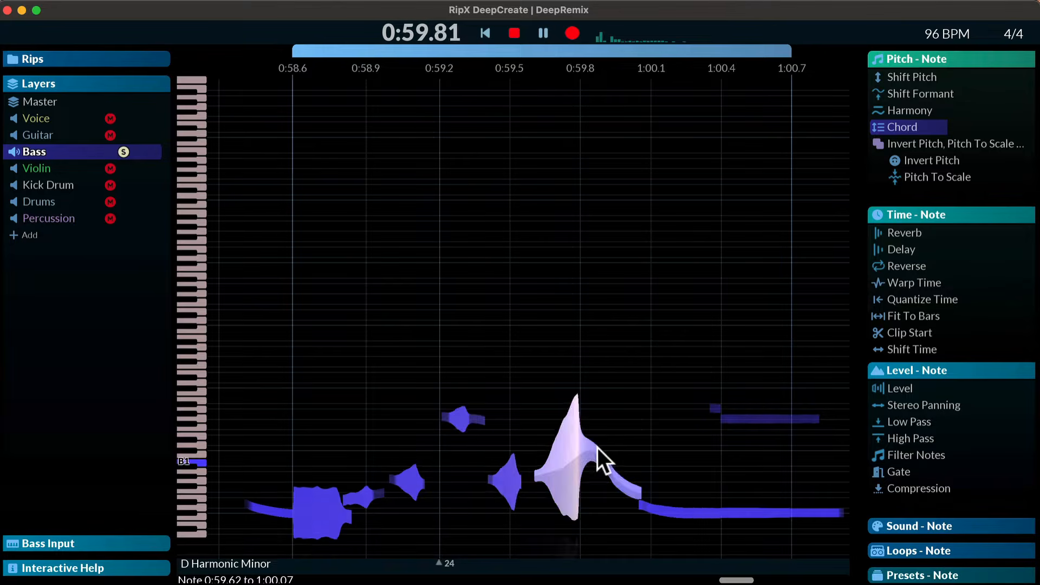
pyautogui.scroll(3, 910, 131)
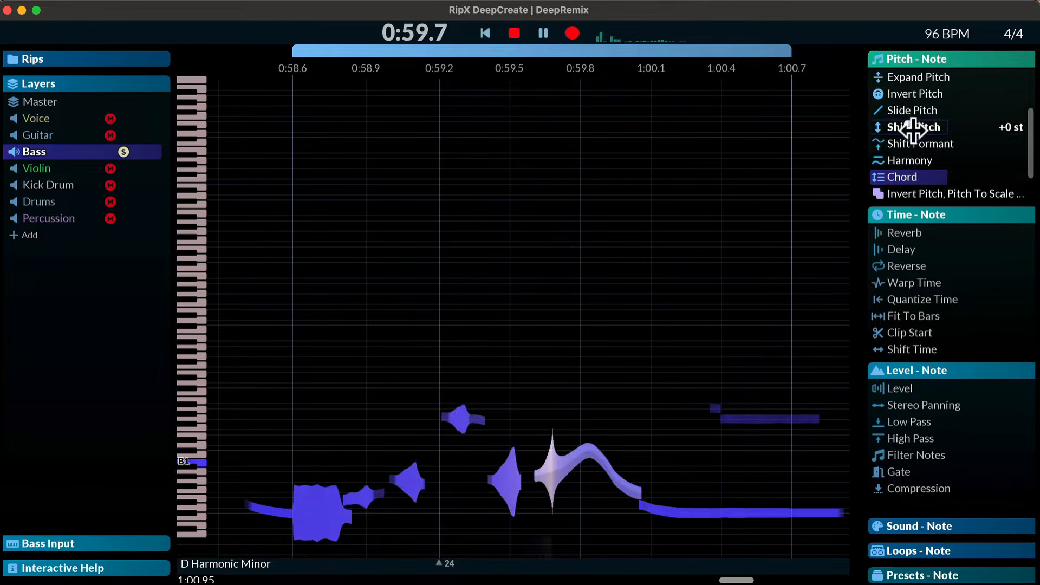
pyautogui.scroll(-2, 910, 138)
pyautogui.moveTo(909, 140); pyautogui.dragTo(926, 126)
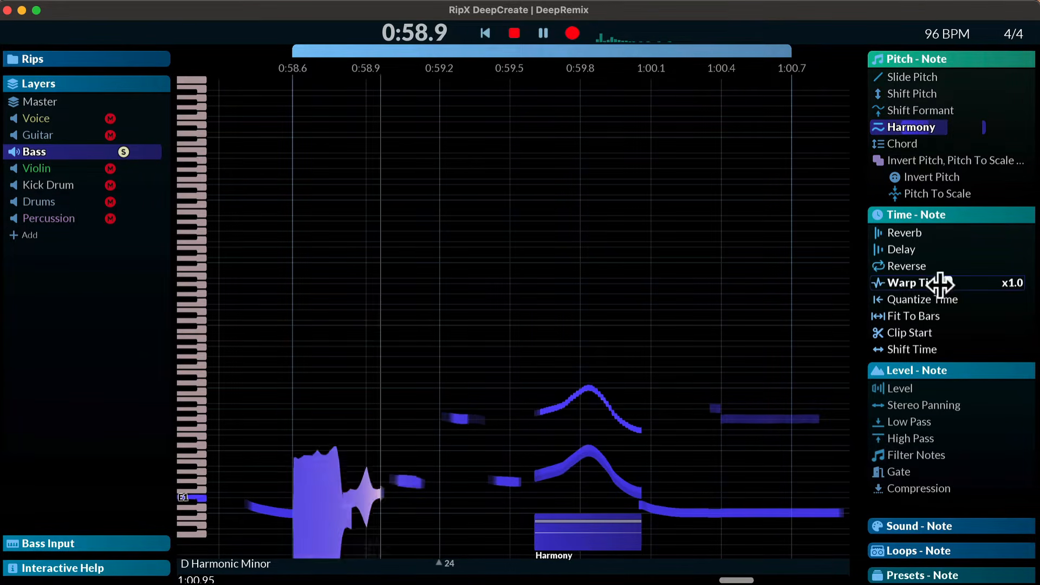
# - Try Warp Time at x0.5 on the curved Bass note, and stretch it out to about 1:00.2
pyautogui.moveTo(966, 281)
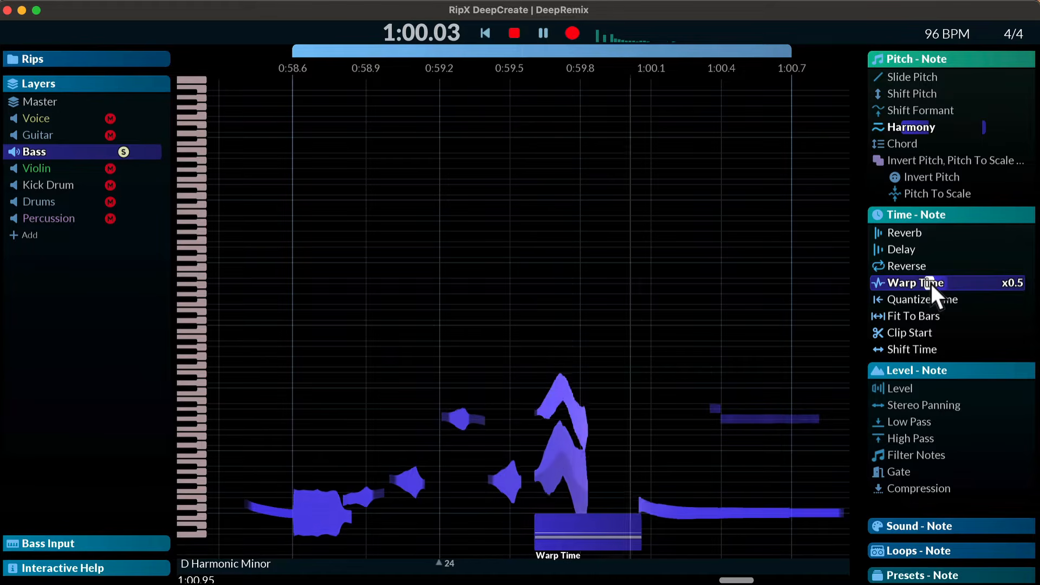
pyautogui.moveTo(930, 284); pyautogui.dragTo(955, 283)
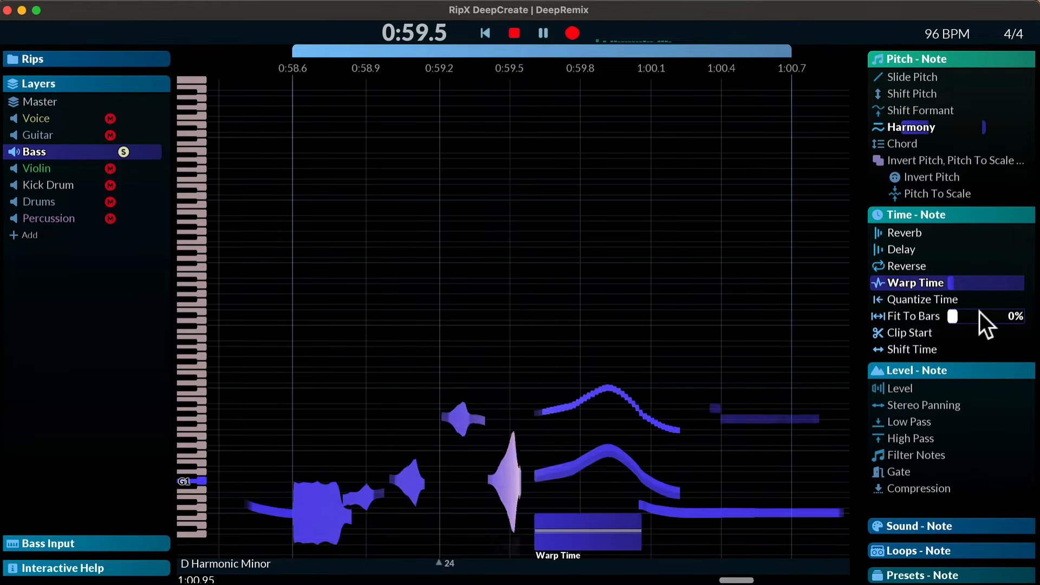
# - Group the adjoining C#1 Bass notes from about 1:00.1 and try moving the group to a higher pitch
pyautogui.keyDown('shift'); pyautogui.click(760, 512); pyautogui.keyUp('shift')
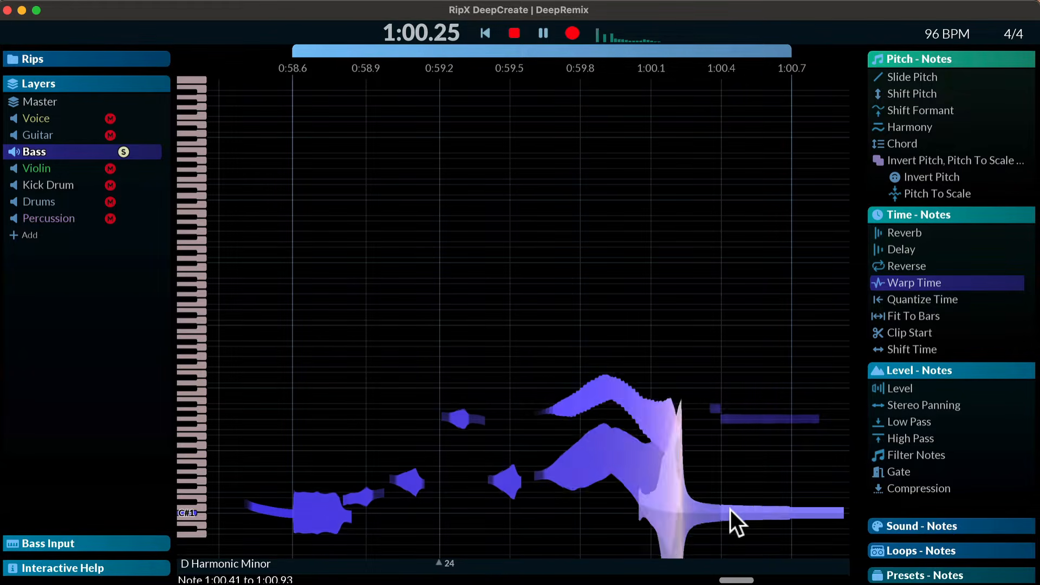
pyautogui.press('super')
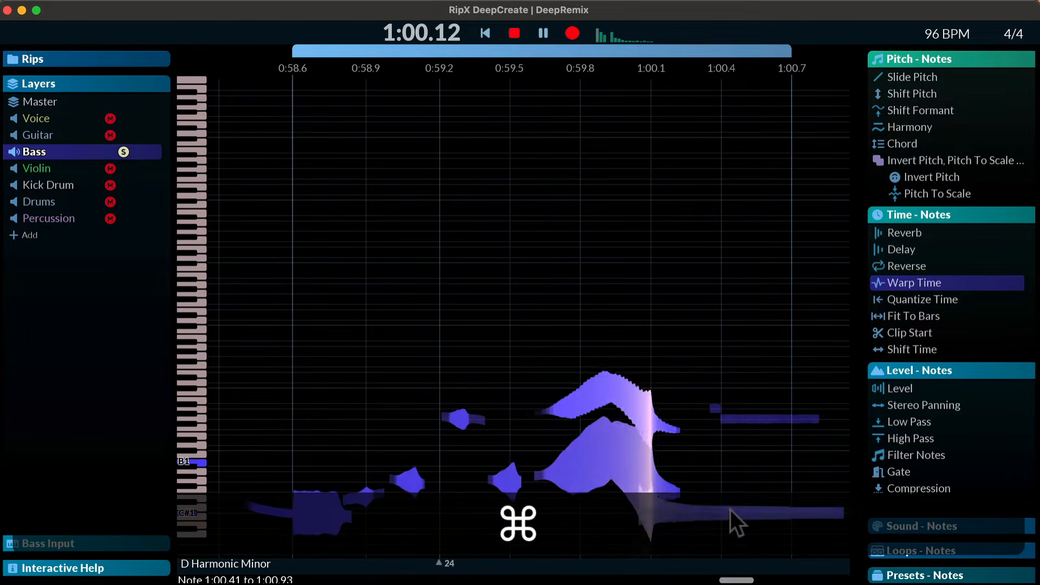
pyautogui.press('super+g')
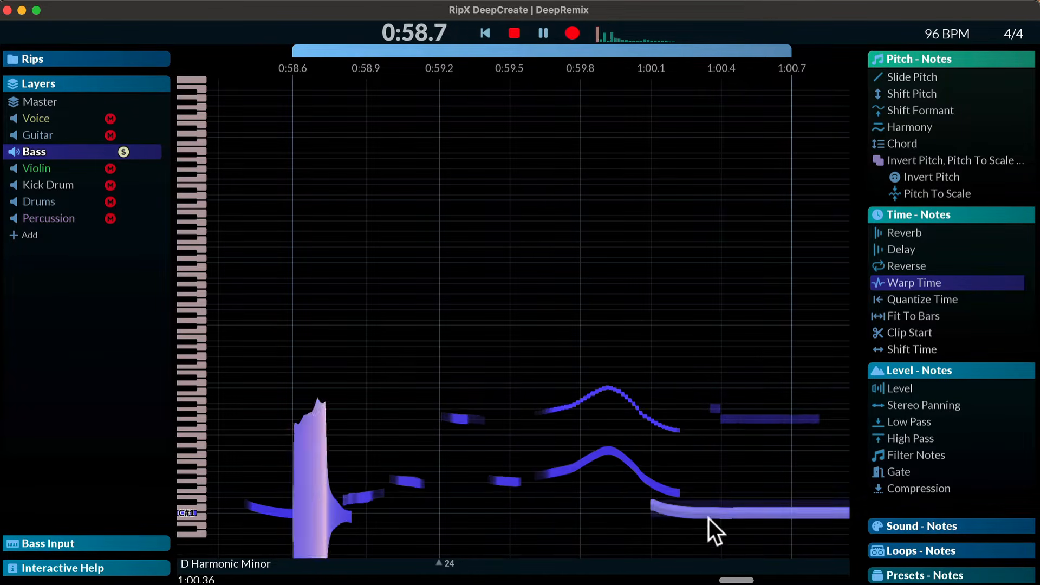
pyautogui.moveTo(710, 514); pyautogui.dragTo(710, 363)
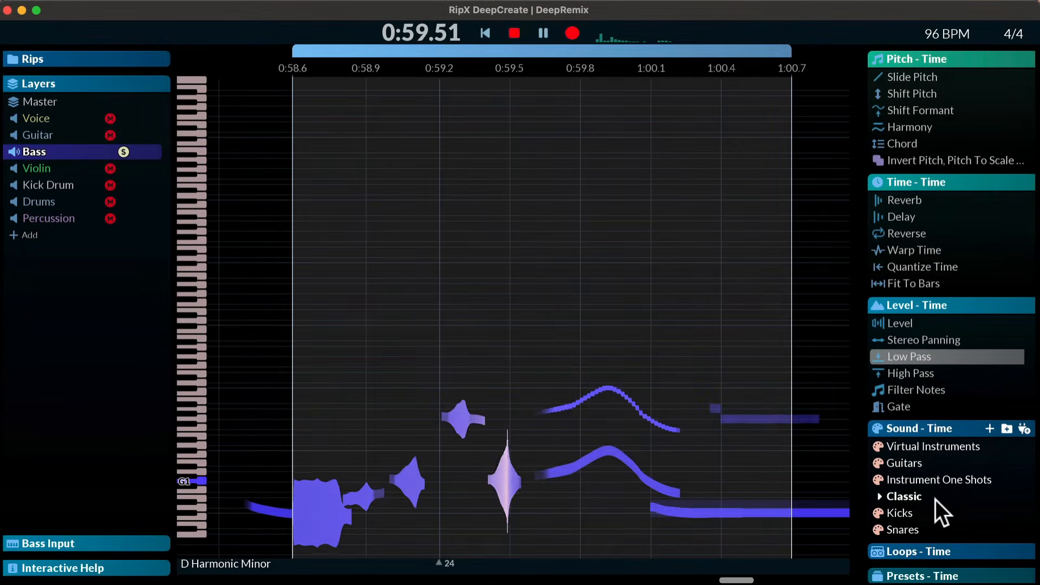
# - Browse the sound categories and blend the LesPaul guitar sound into the selected Bass range from 0:58.6 to 1:00.7
pyautogui.click(882, 461)
pyautogui.scroll(-6, 920, 495)
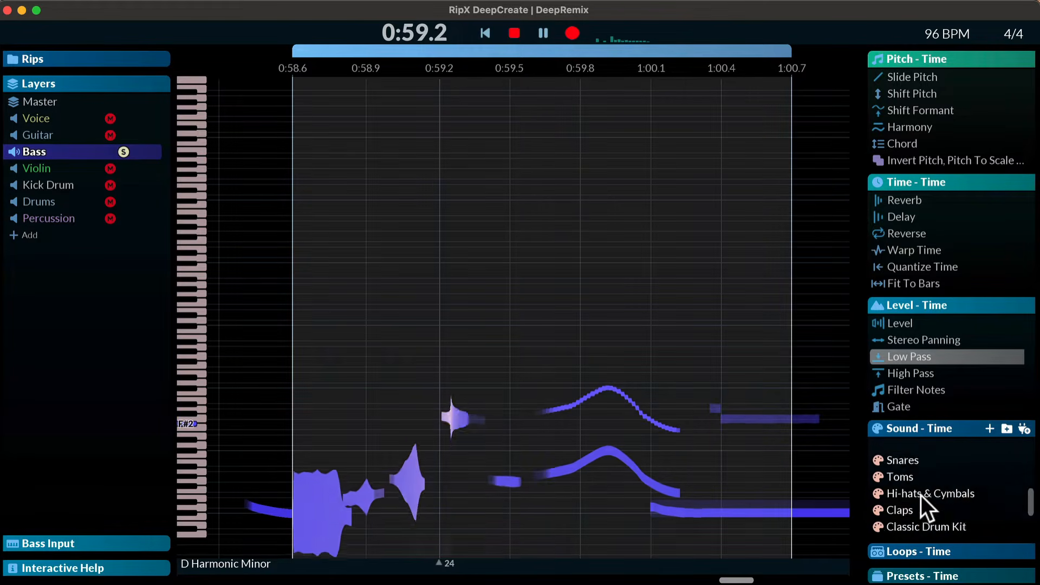
pyautogui.scroll(4, 921, 495)
pyautogui.scroll(3, 921, 495)
pyautogui.click(920, 495)
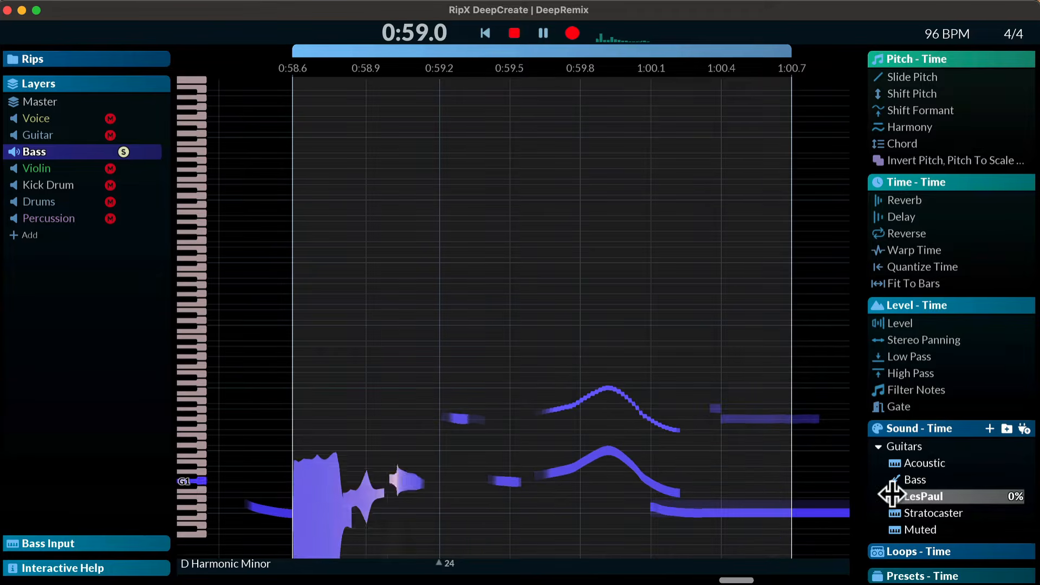
pyautogui.moveTo(921, 494); pyautogui.dragTo(971, 495)
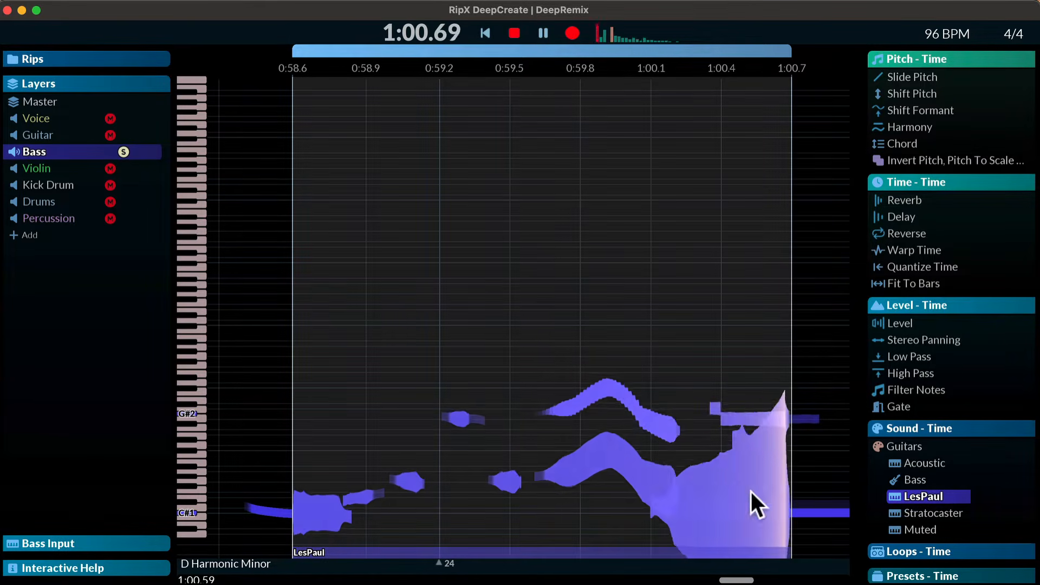
# - Draw the LesPaul amount as a curve near 0% until about 0:59.8, rising above 50% by about 1:00.4
pyautogui.moveTo(954, 501)
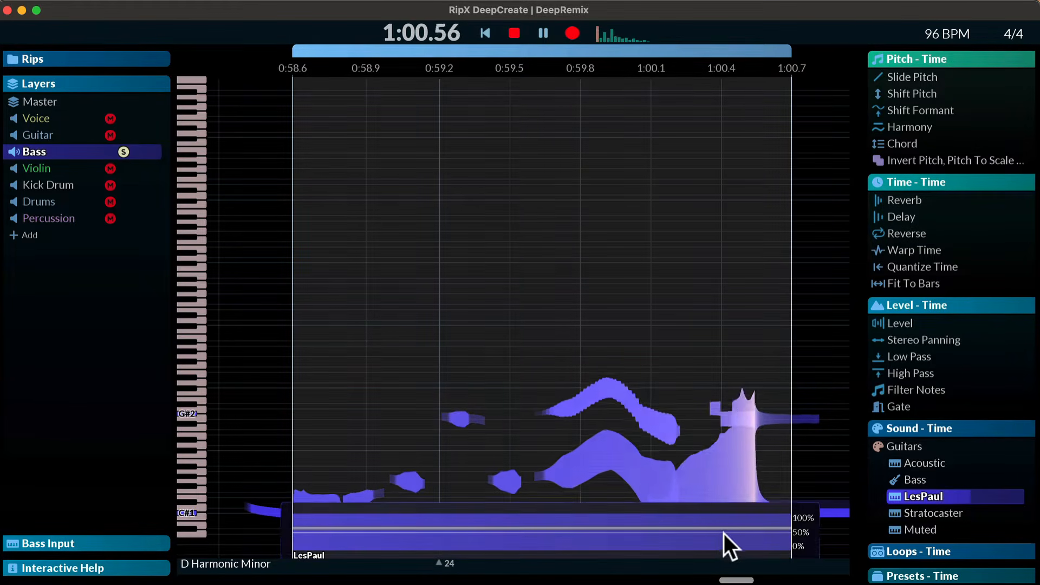
pyautogui.moveTo(723, 526); pyautogui.dragTo(302, 567)
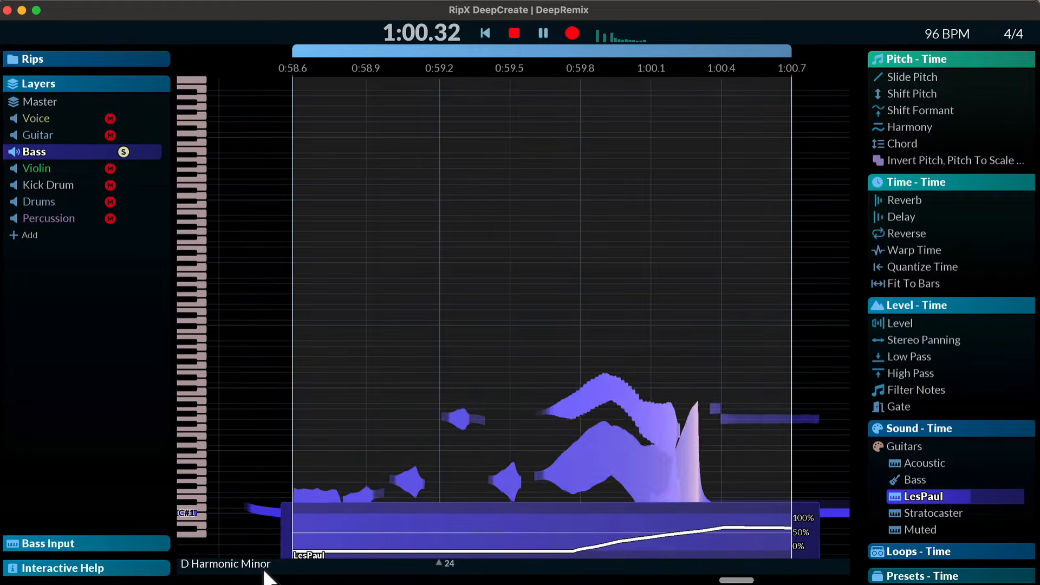
pyautogui.hscroll(-1, 306, 558)
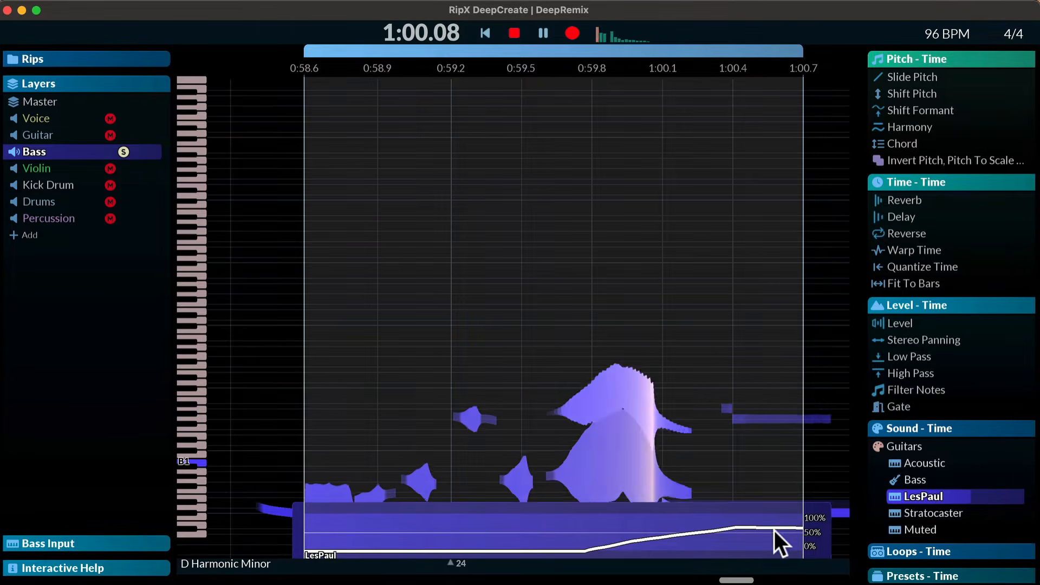
# - Draw the final part of the LesPaul amount curve down to 0% at 1:00.7
pyautogui.moveTo(740, 525)
pyautogui.mouseDown()
pyautogui.moveTo(797, 527)
pyautogui.moveTo(803, 557)
pyautogui.mouseUp()
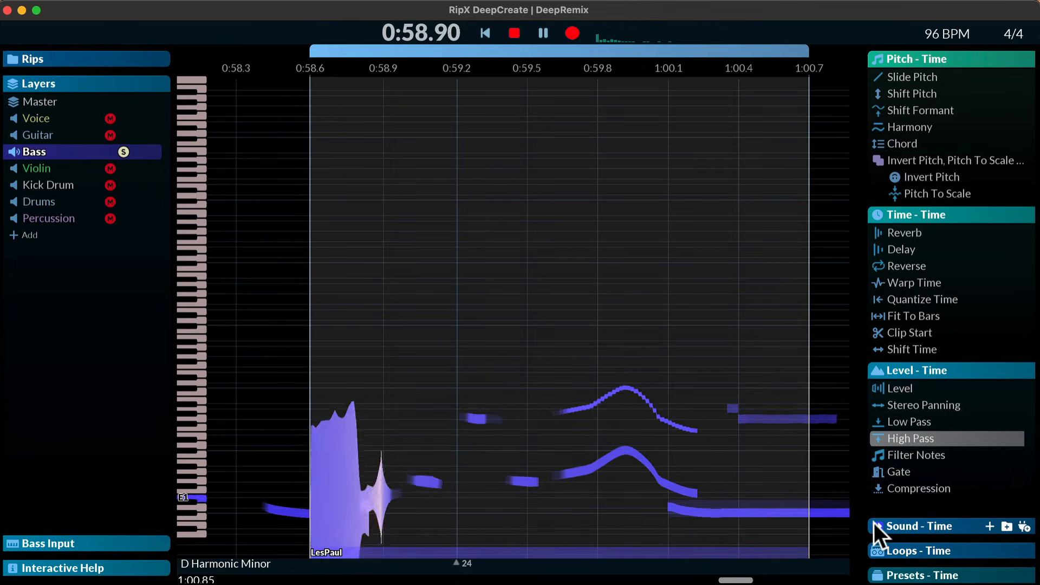
# - Start a VST instrument import for the Sound library and choose the CS-80 V4.vst3 plug-in
pyautogui.click(876, 521)
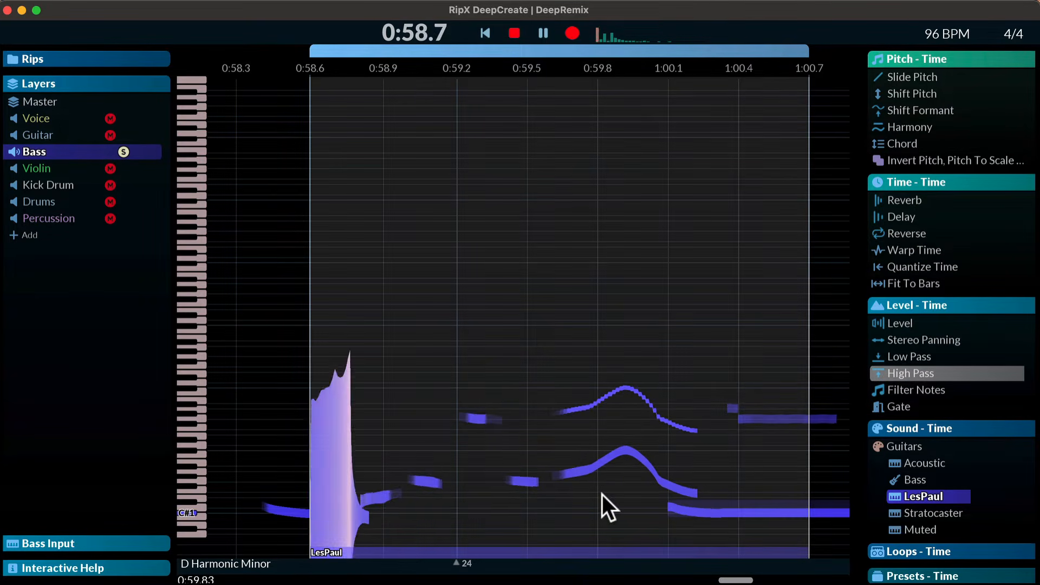
pyautogui.click(1012, 428)
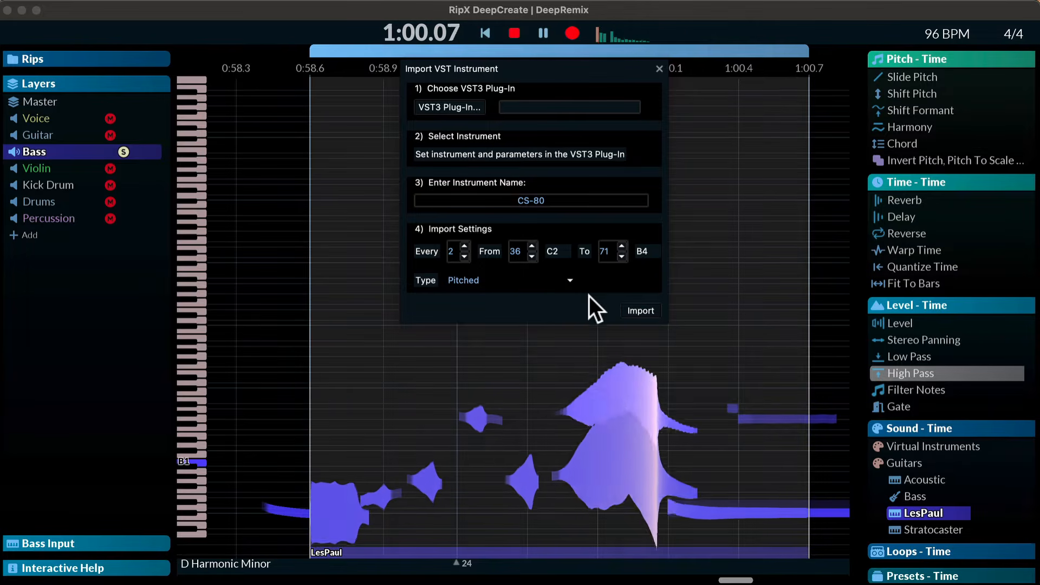
pyautogui.click(473, 105)
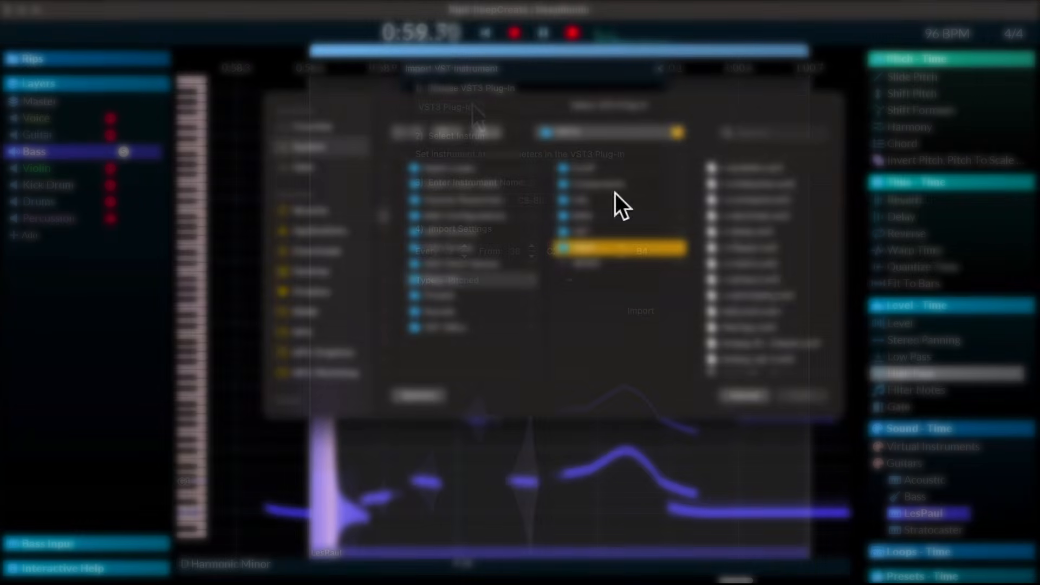
pyautogui.doubleClick(772, 284)
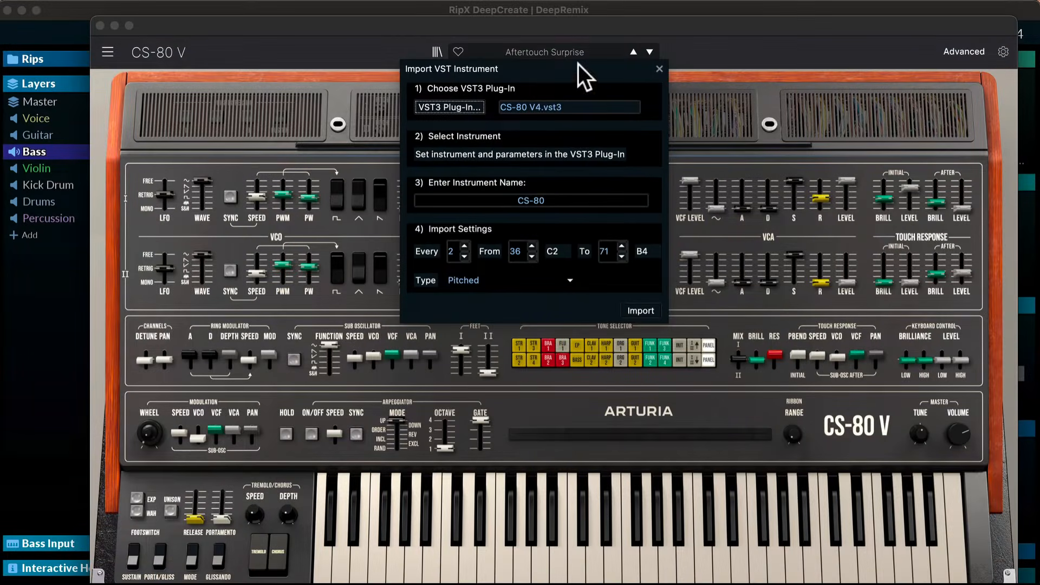
# - Select the Coolology bass preset in CS-80 V, name the instrument Coolology CS-80 and import it as Pitched
pyautogui.moveTo(577, 64); pyautogui.dragTo(856, 51)
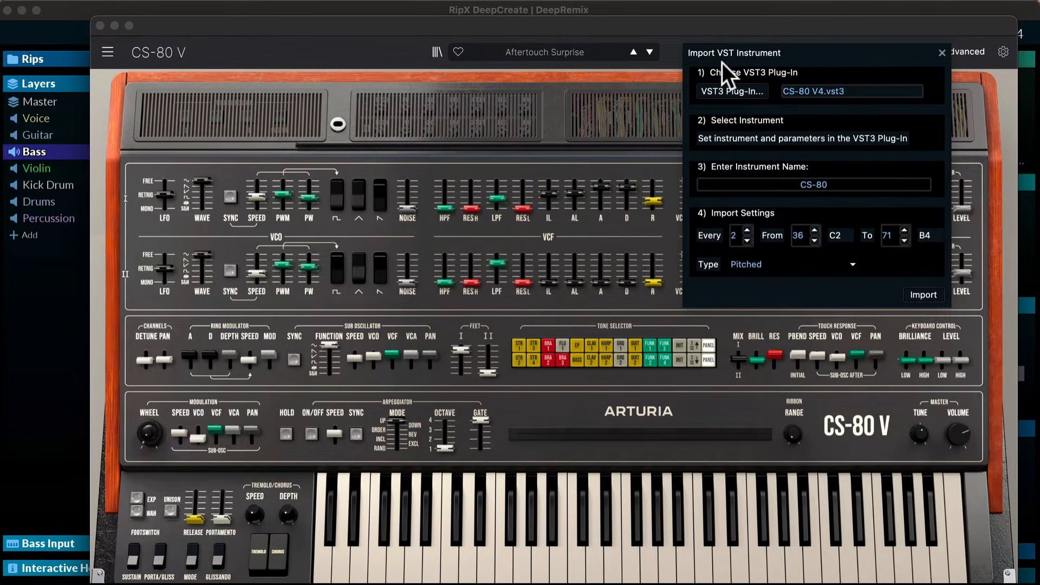
pyautogui.click(569, 51)
pyautogui.moveTo(564, 85)
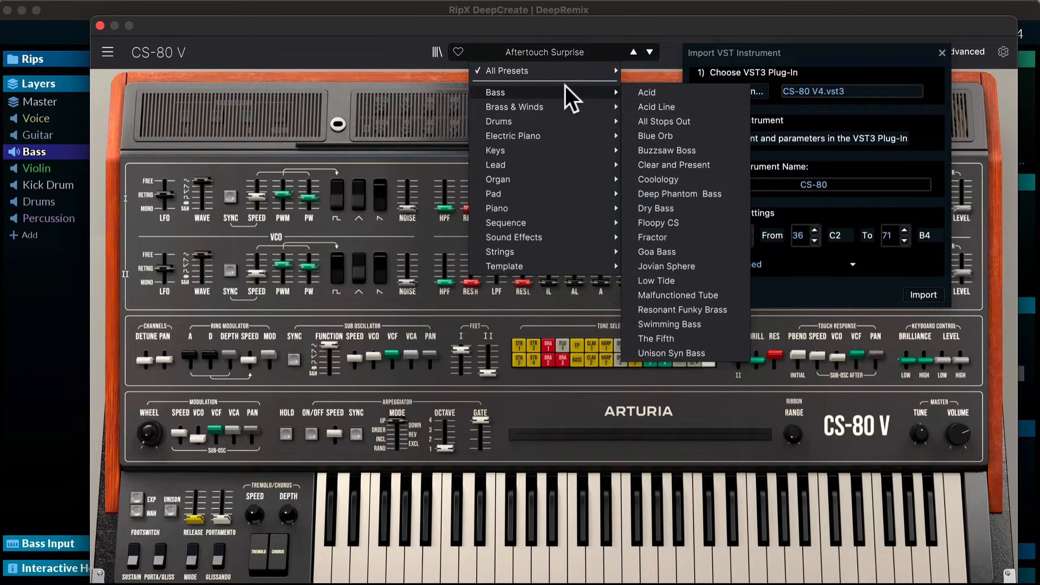
pyautogui.click(693, 178)
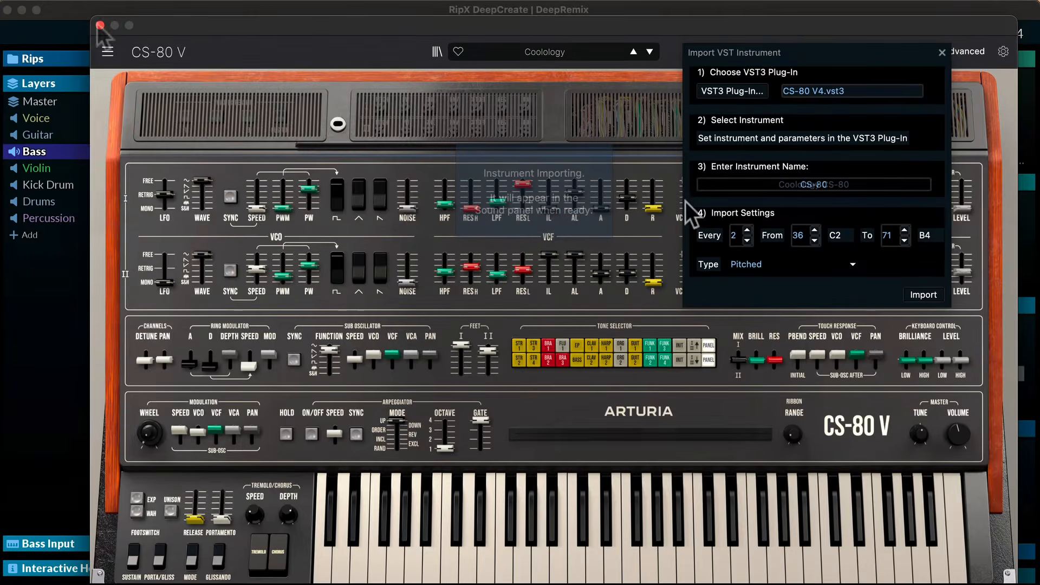
pyautogui.click(100, 25)
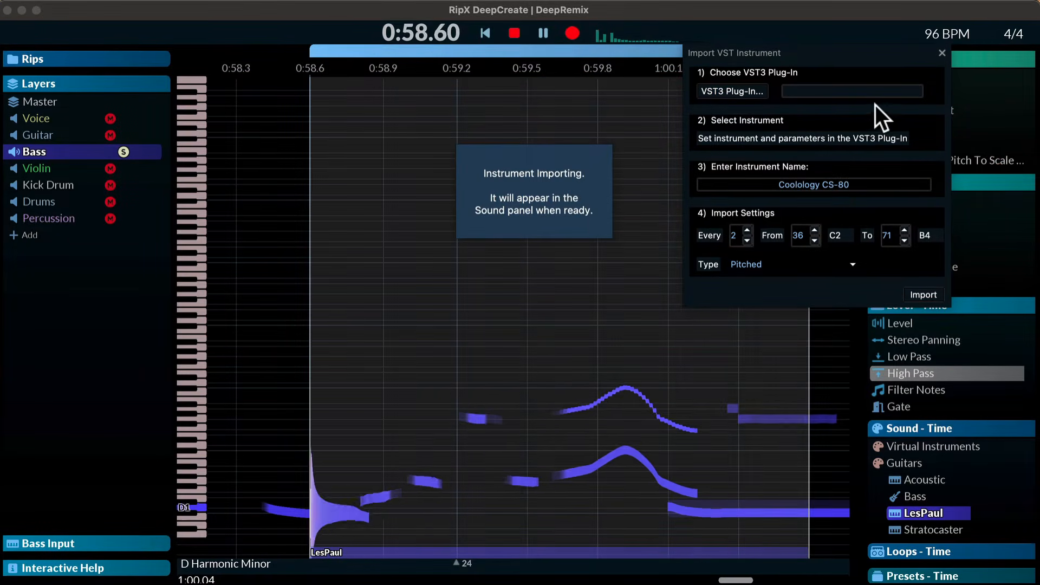
pyautogui.click(940, 53)
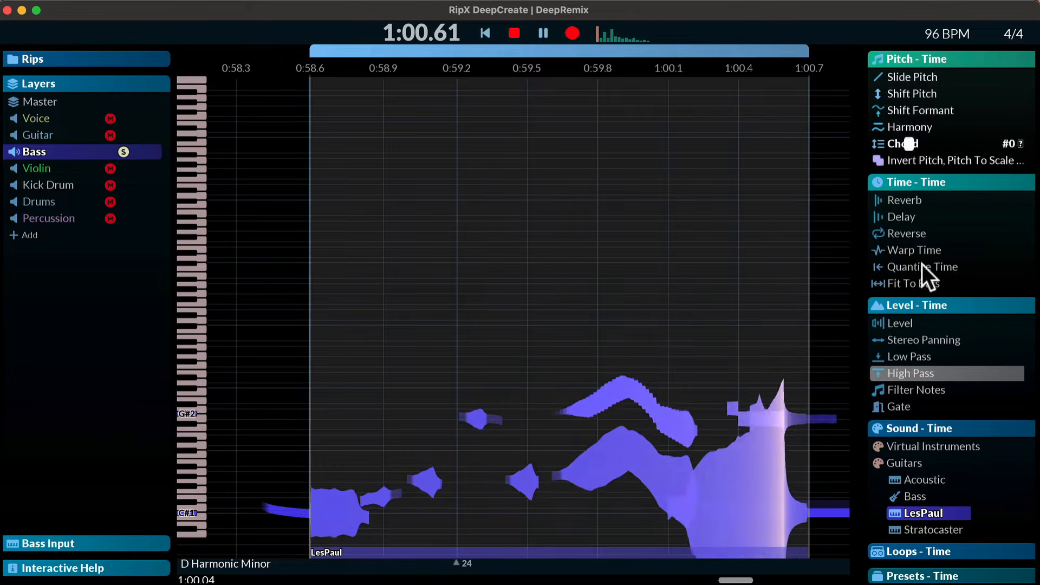
# - Browse the Sound library for the newly imported CS-80 instrument
pyautogui.click(878, 462)
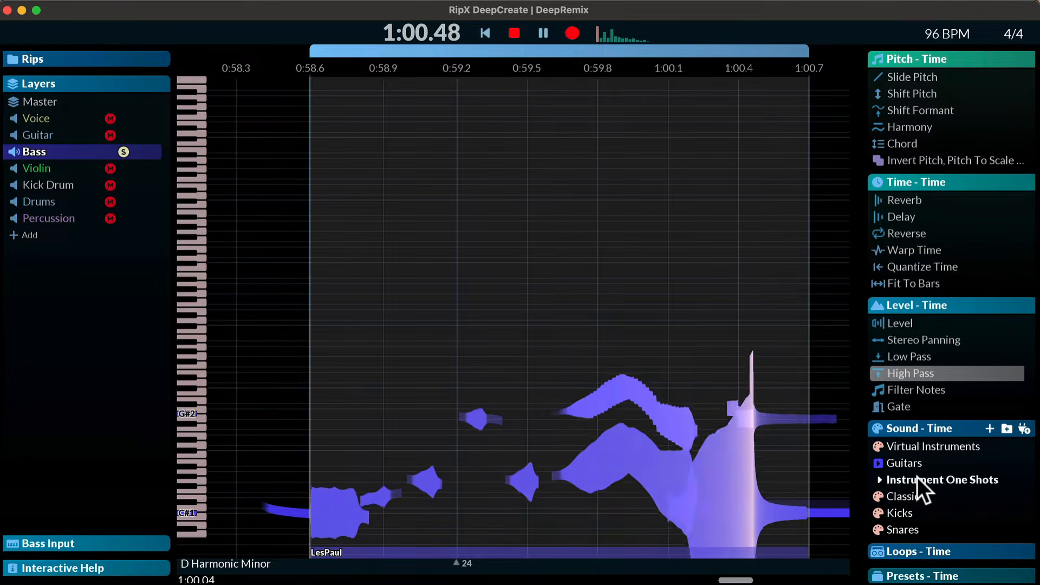
pyautogui.scroll(-3, 917, 476)
pyautogui.scroll(3, 918, 478)
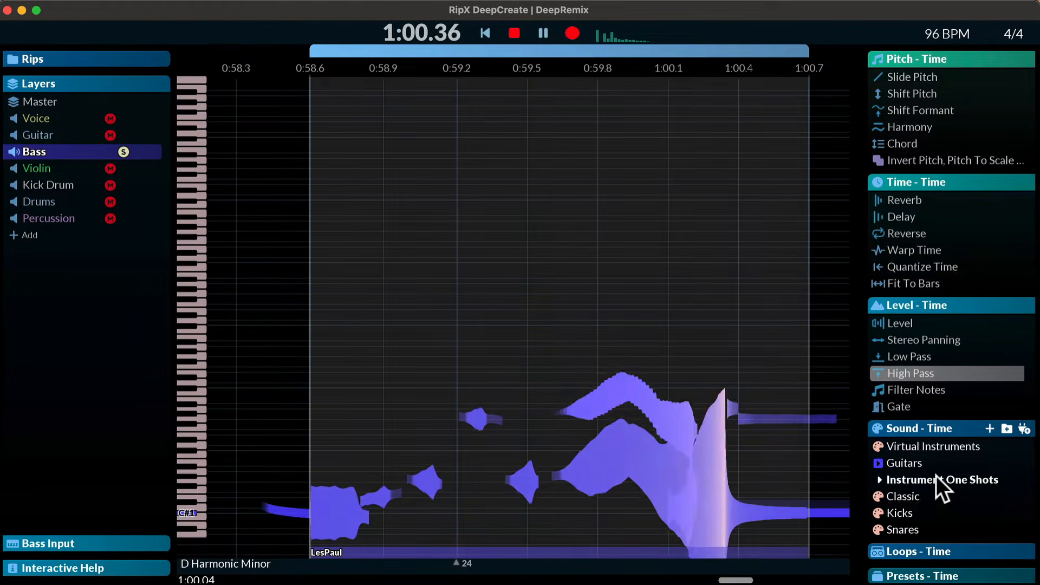
pyautogui.scroll(-4, 935, 476)
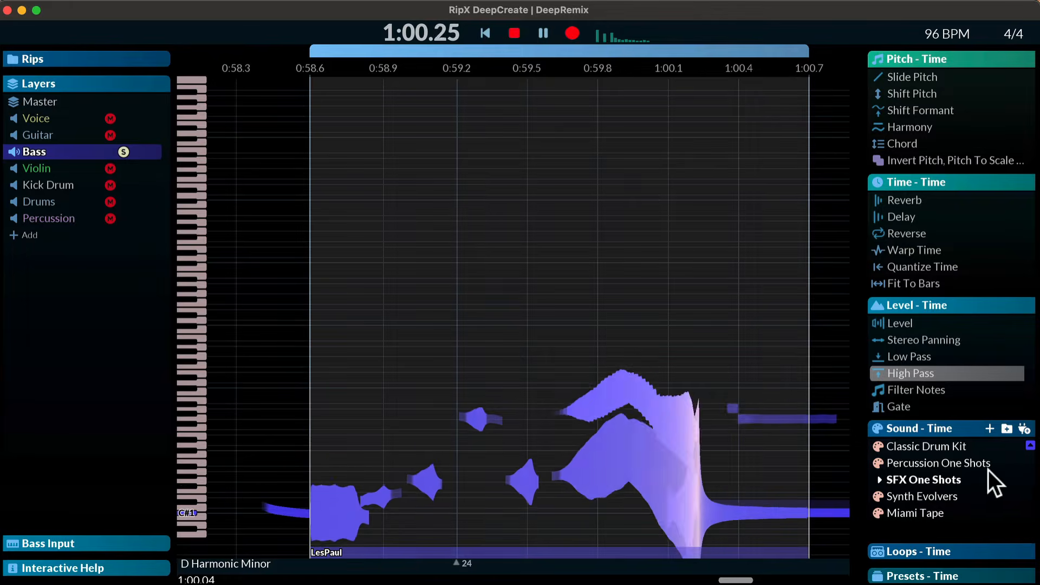
pyautogui.scroll(-2, 986, 469)
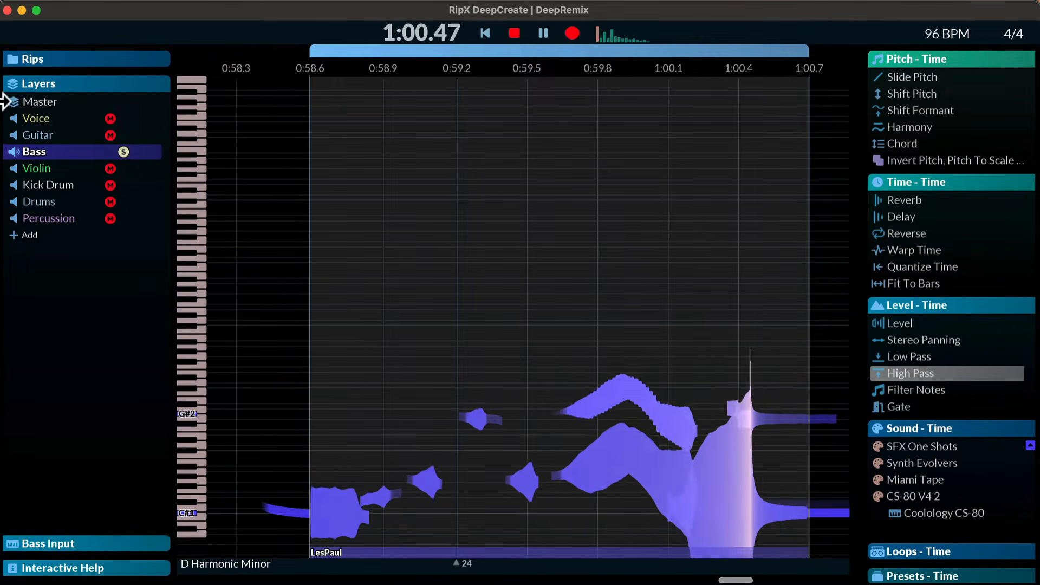
# - Switch from the Deft Lines rip to the Blank Slate rip
pyautogui.click(15, 83)
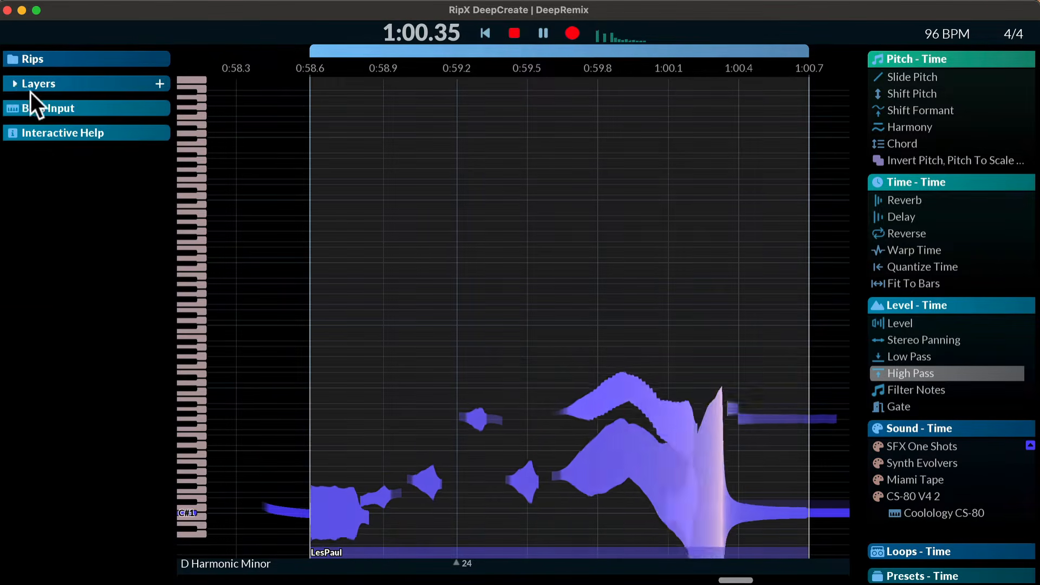
pyautogui.click(15, 58)
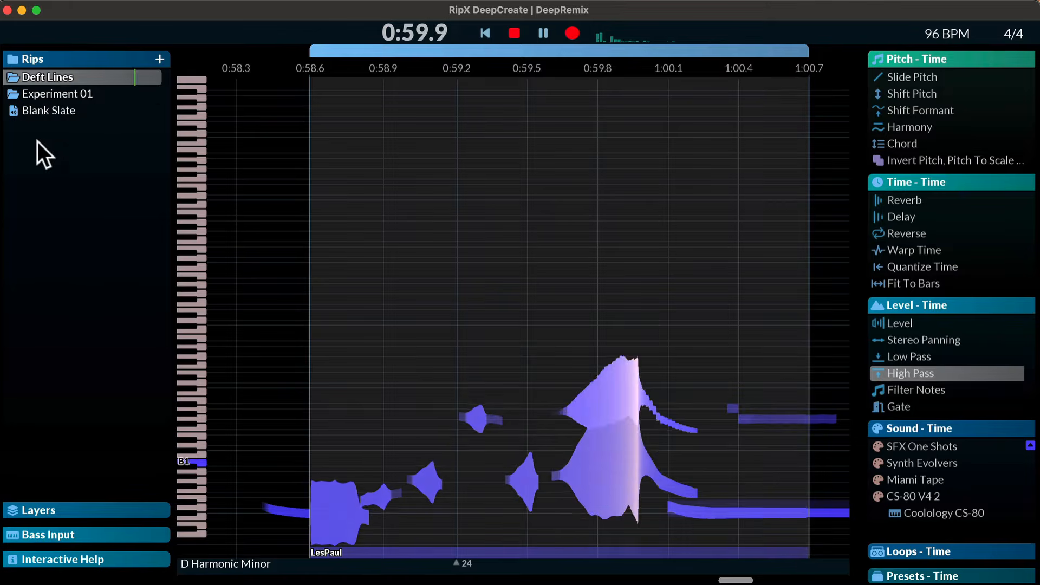
pyautogui.click(46, 112)
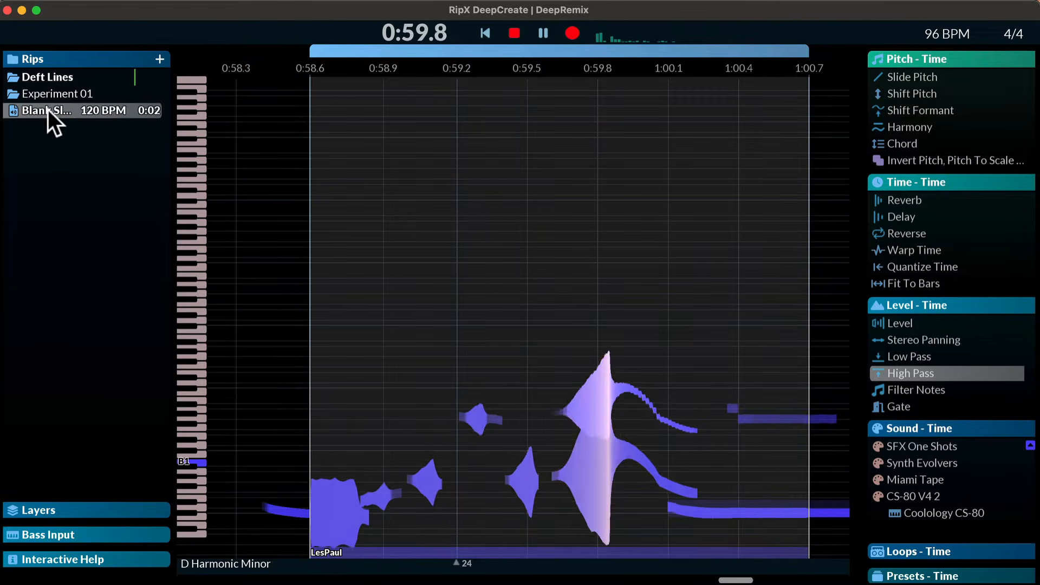
pyautogui.doubleClick(48, 110)
pyautogui.hscroll(-2, 227, 173)
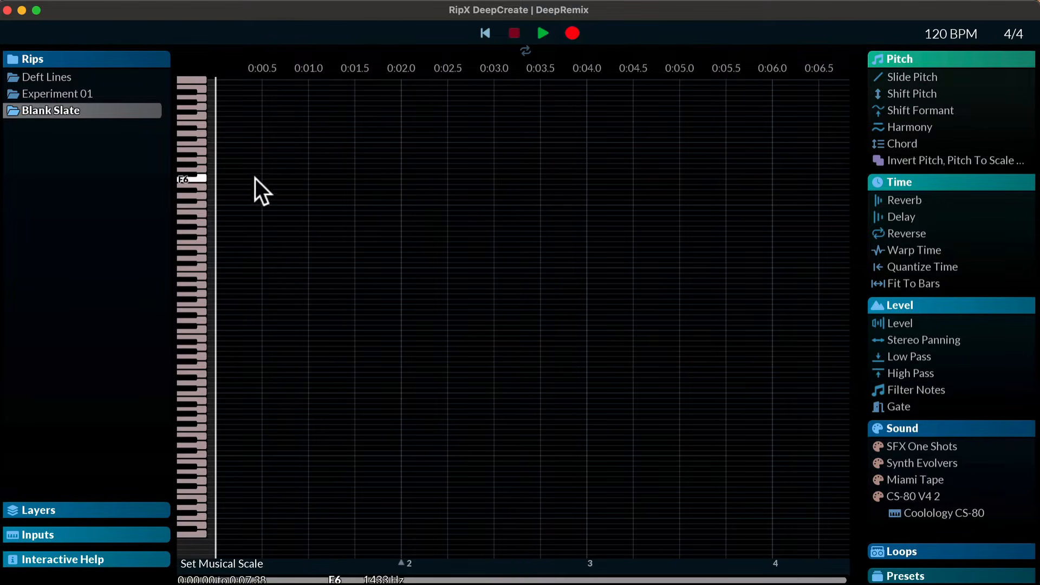
pyautogui.hscroll(1, 347, 203)
pyautogui.hscroll(-1, 412, 139)
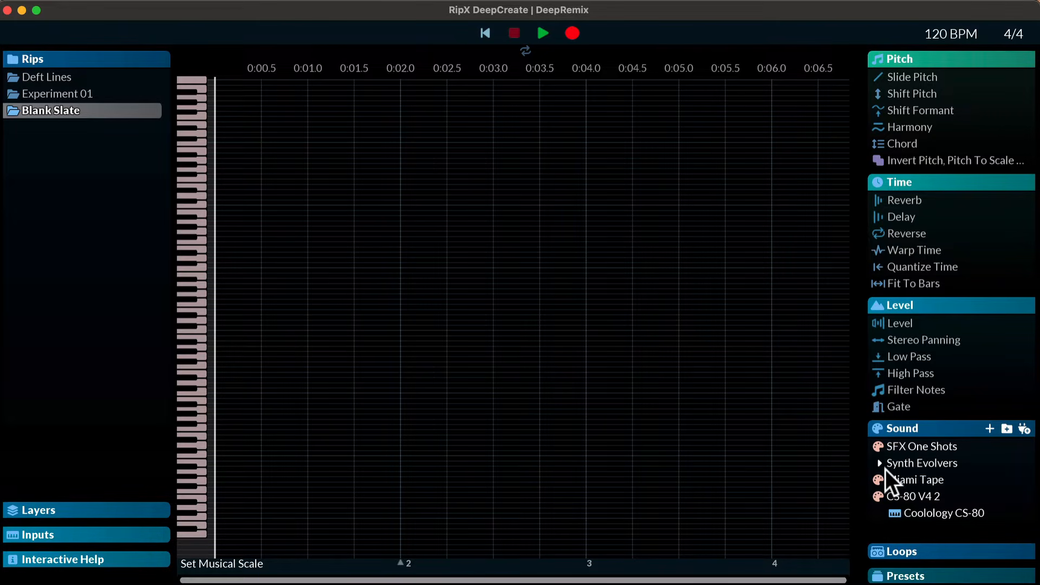
# - Set the tempo of the whole rip to 111 BPM and select the first bar as the loop range
pyautogui.click(940, 34)
pyautogui.write('111')
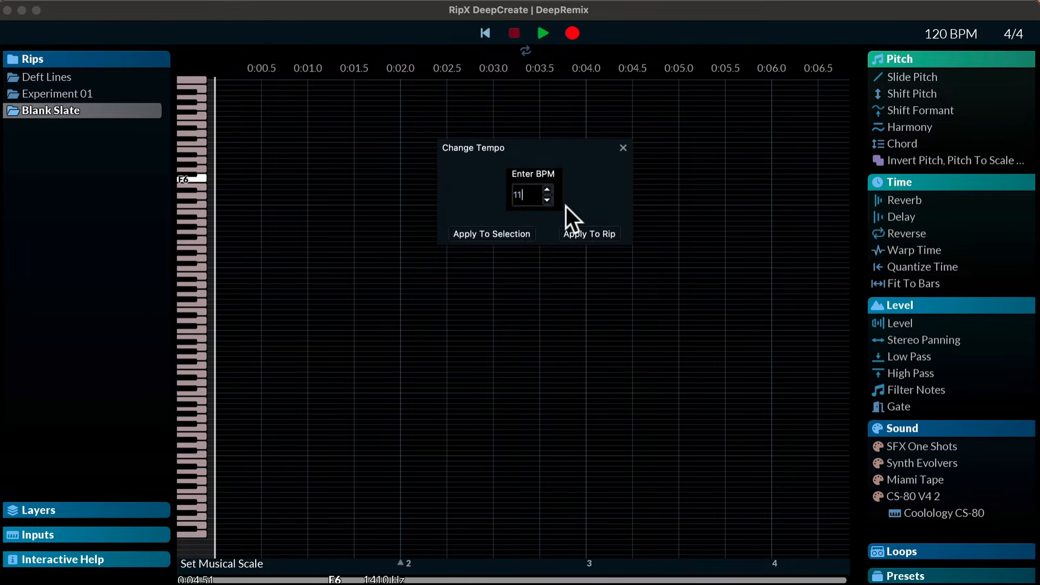
pyautogui.click(602, 234)
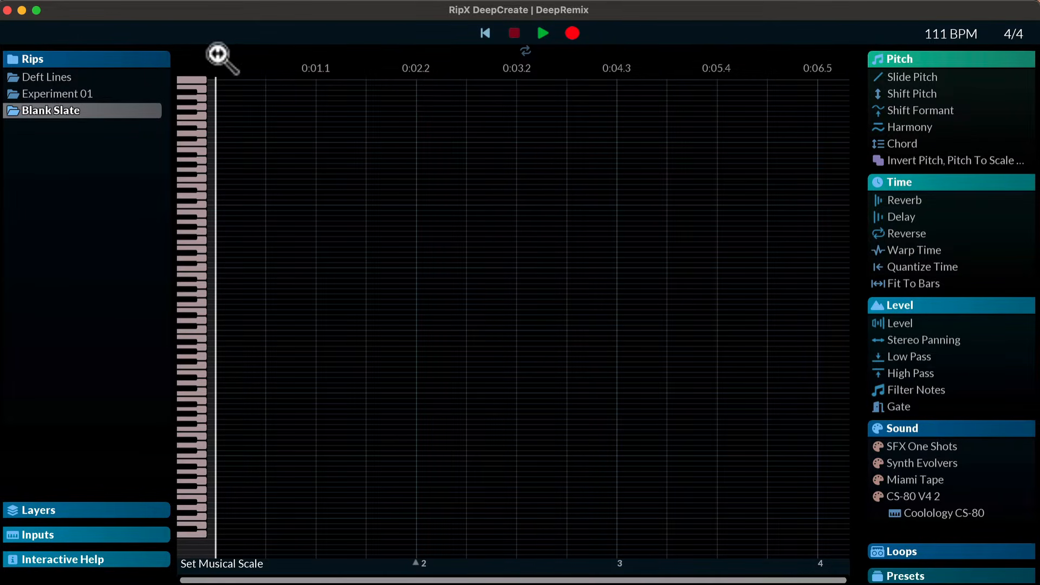
pyautogui.moveTo(217, 53); pyautogui.dragTo(416, 57)
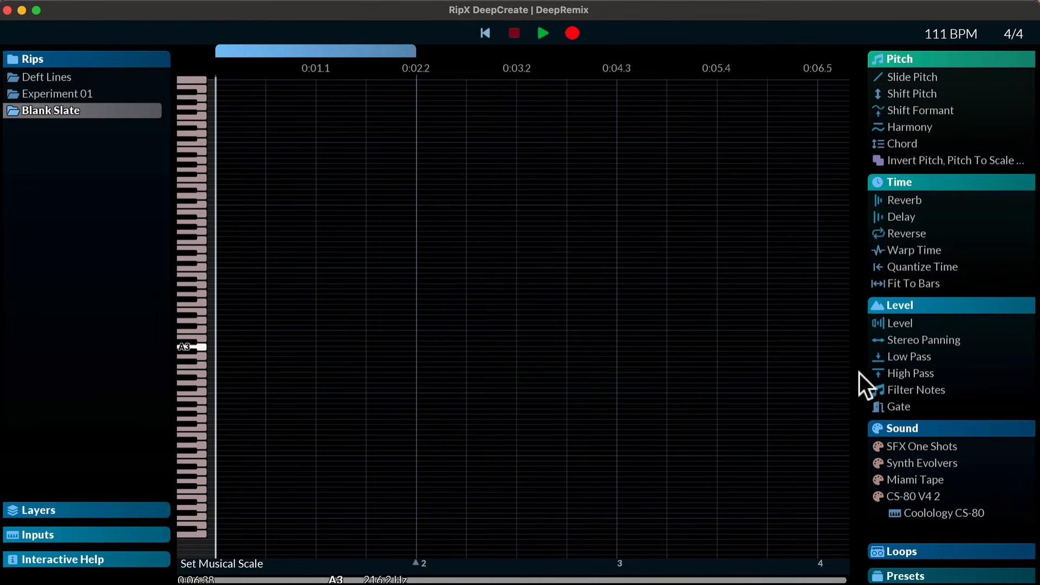
# - Browse the Miami Tape sounds and place the wa_tapemiami_kick_03 sample on G1 at the start of the first bar
pyautogui.click(879, 479)
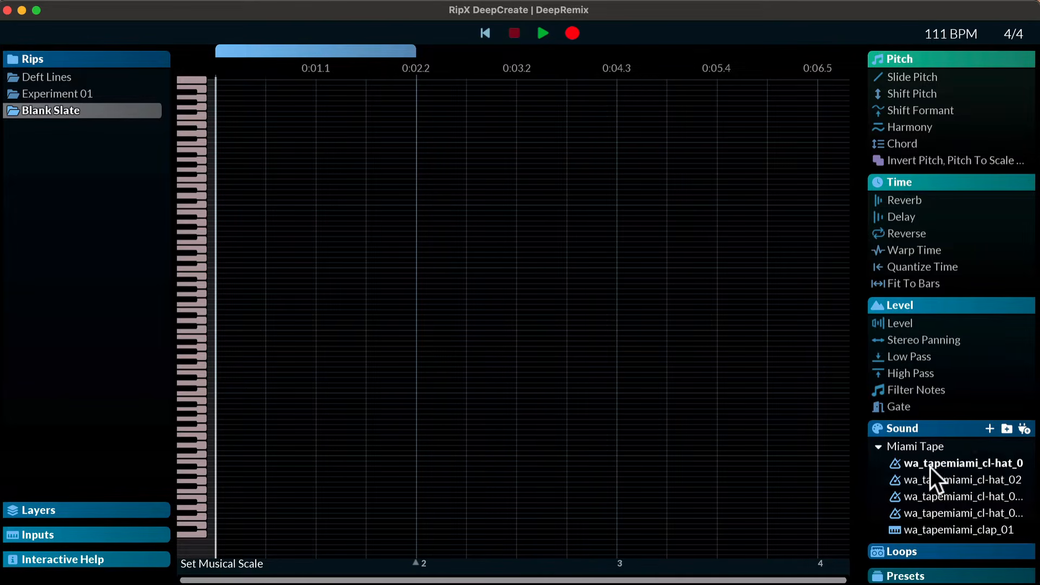
pyautogui.scroll(-5, 953, 469)
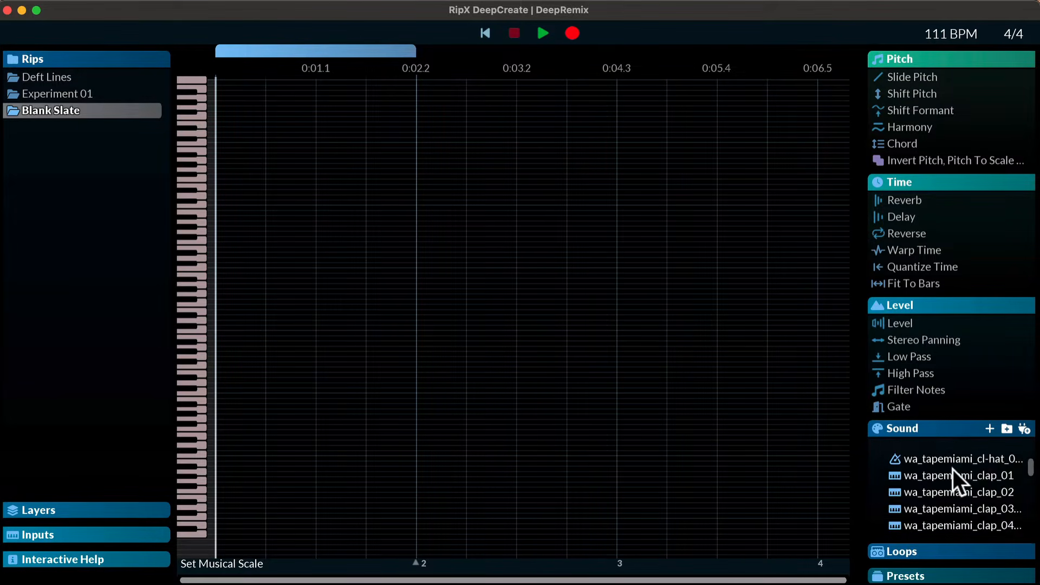
pyautogui.scroll(5, 953, 469)
pyautogui.scroll(-3, 953, 469)
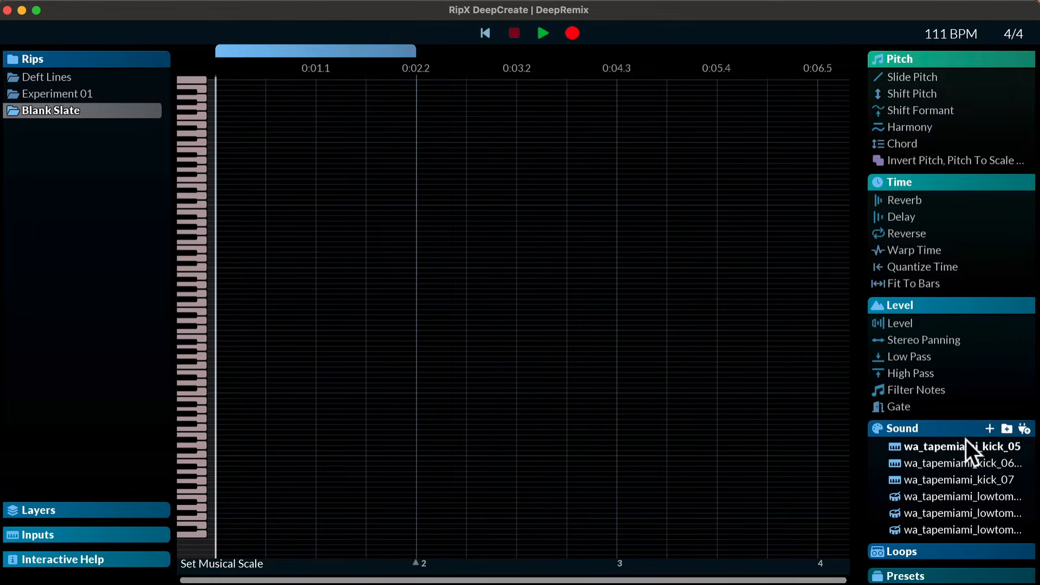
pyautogui.scroll(-1, 954, 444)
pyautogui.moveTo(928, 445); pyautogui.dragTo(228, 438)
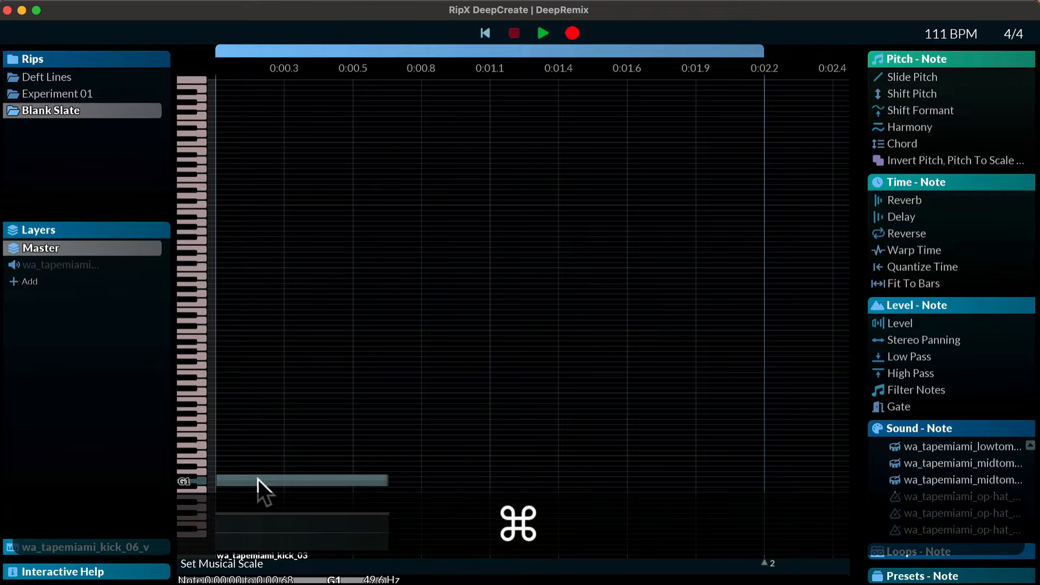
# - Duplicate the kick note onto the beats at 0:00.5, 0:01.1 and 0:01.6, and play the one-bar loop
pyautogui.press('super+d')
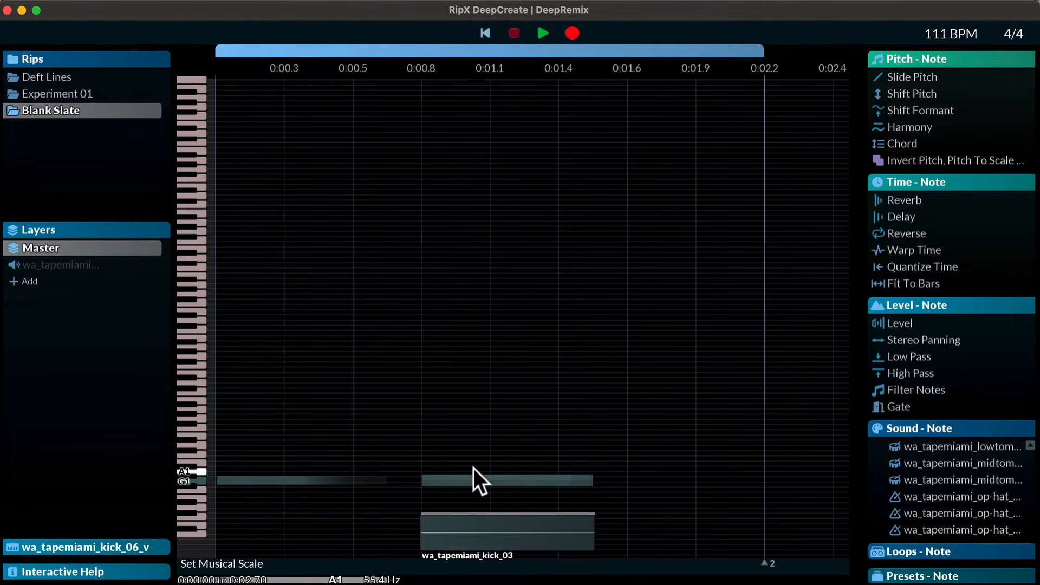
pyautogui.moveTo(483, 473); pyautogui.dragTo(405, 472)
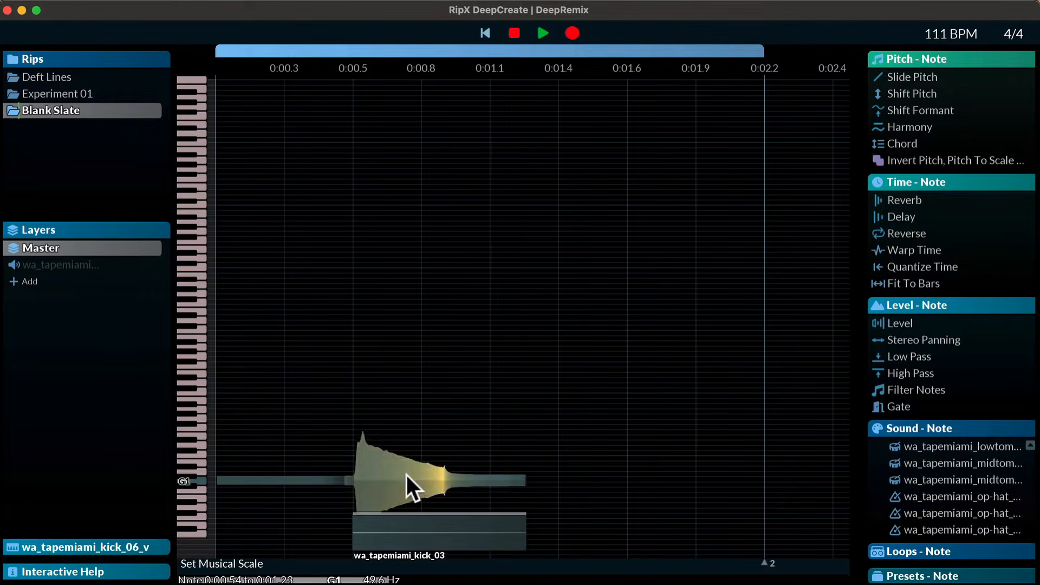
pyautogui.press('super+d')
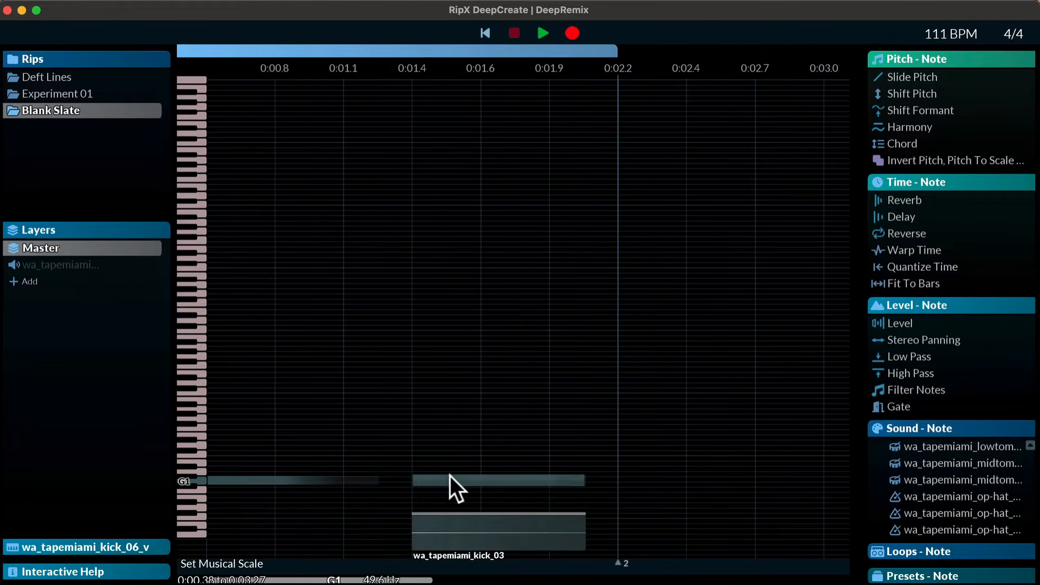
pyautogui.moveTo(449, 475); pyautogui.dragTo(347, 477)
pyautogui.press('super+d')
pyautogui.hscroll(-10, 317, 476)
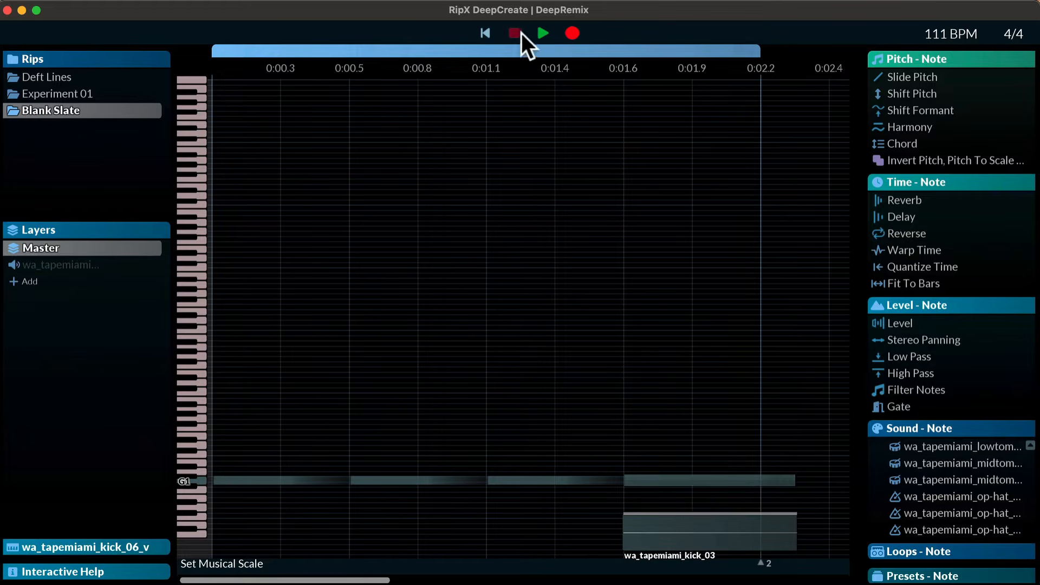
pyautogui.click(542, 33)
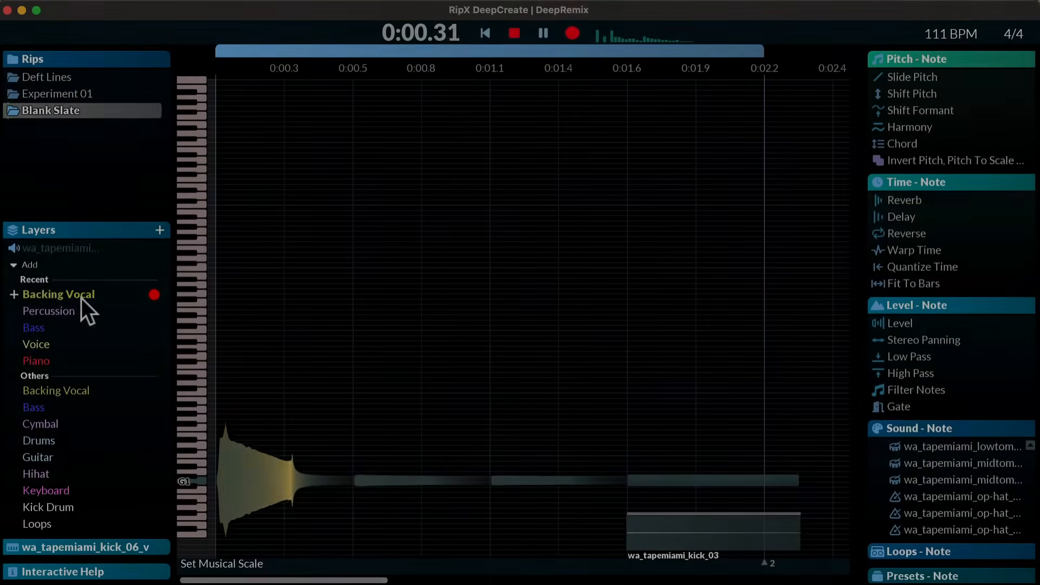
# - Add a Voice layer and set its input to the MacBook Pro Microphone in Voice mode
pyautogui.click(54, 343)
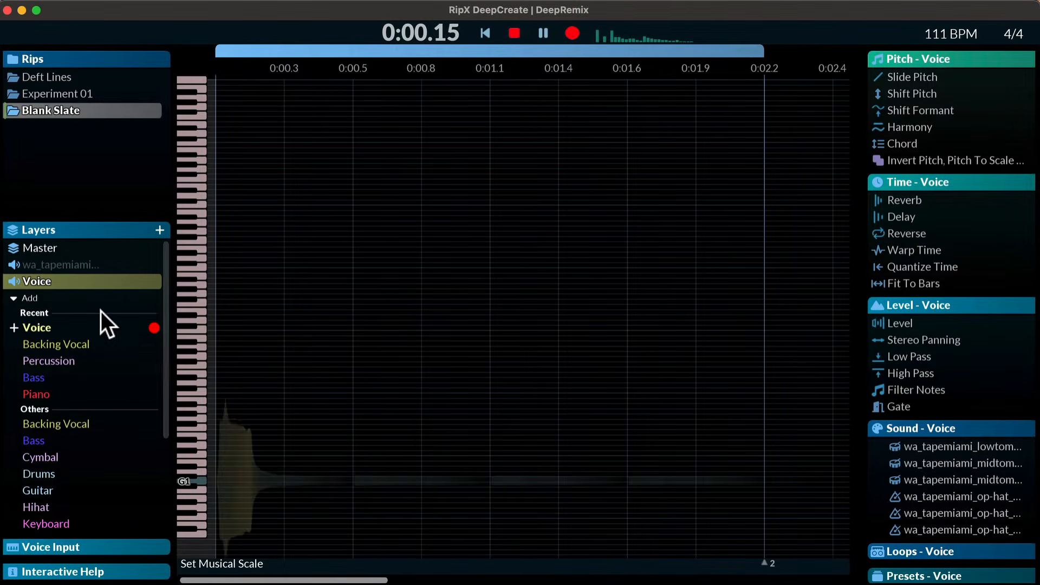
pyautogui.click(24, 546)
pyautogui.scroll(-5, 85, 404)
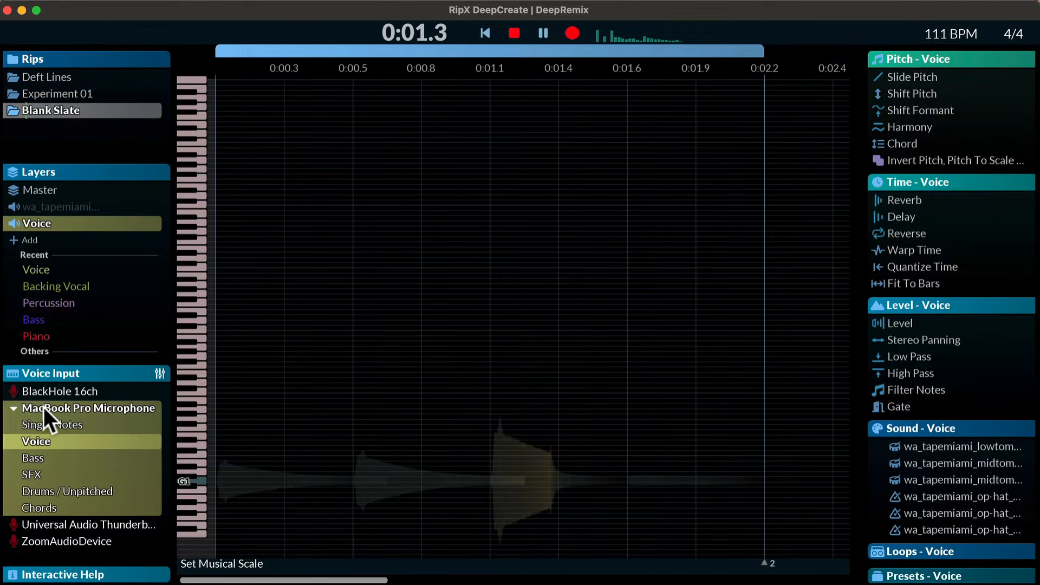
pyautogui.click(10, 406)
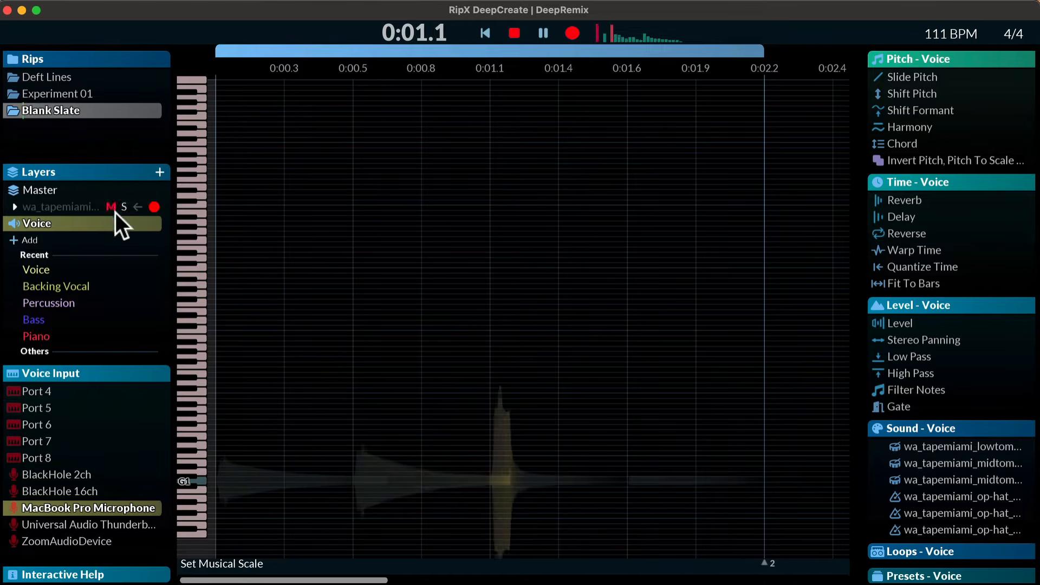
pyautogui.moveTo(50, 220)
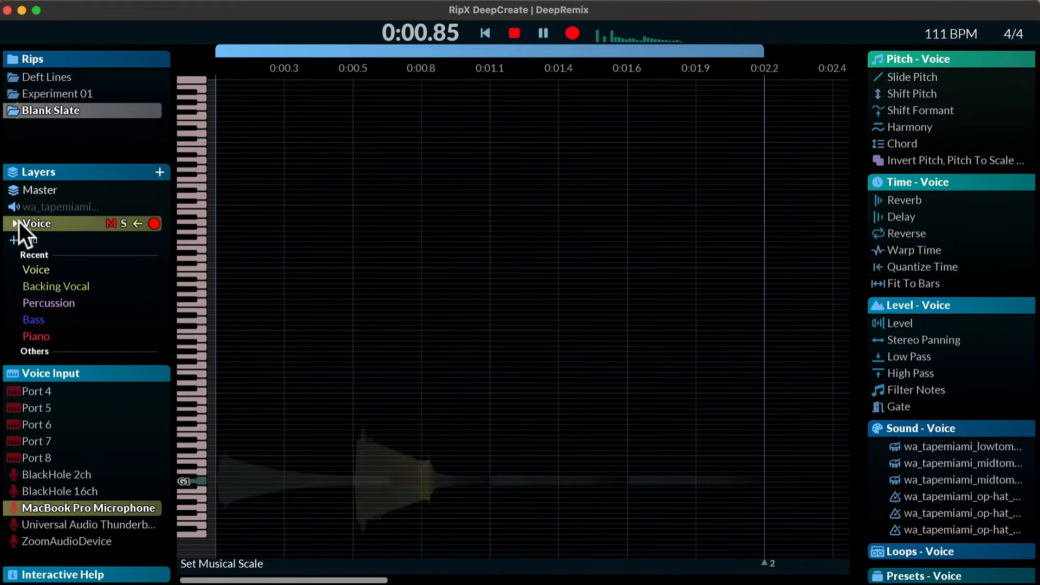
# - Record a voice take from the microphone onto the Voice layer and stop recording at about 0:07.6
pyautogui.click(154, 223)
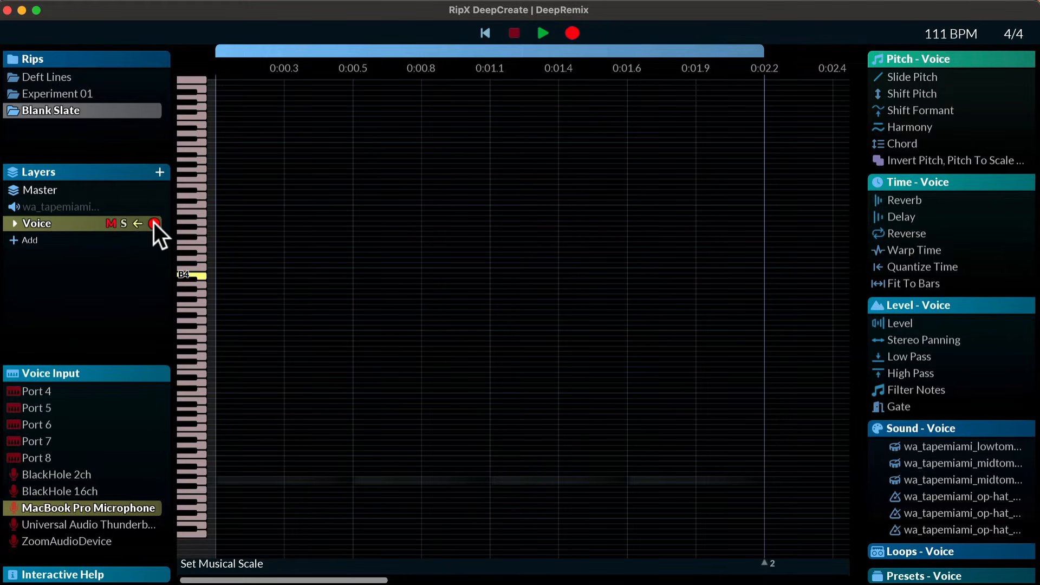
pyautogui.click(154, 222)
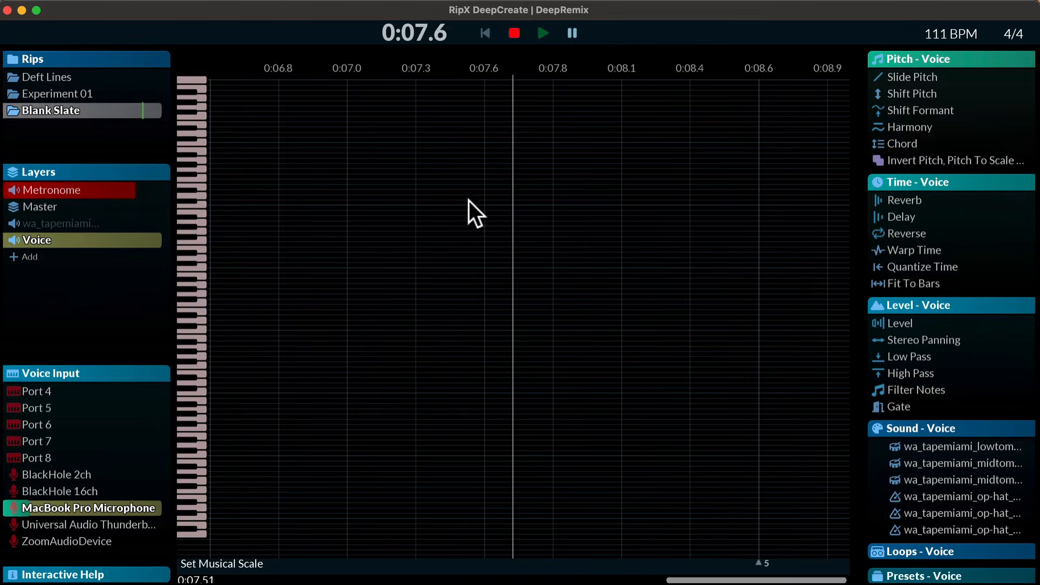
pyautogui.click(515, 33)
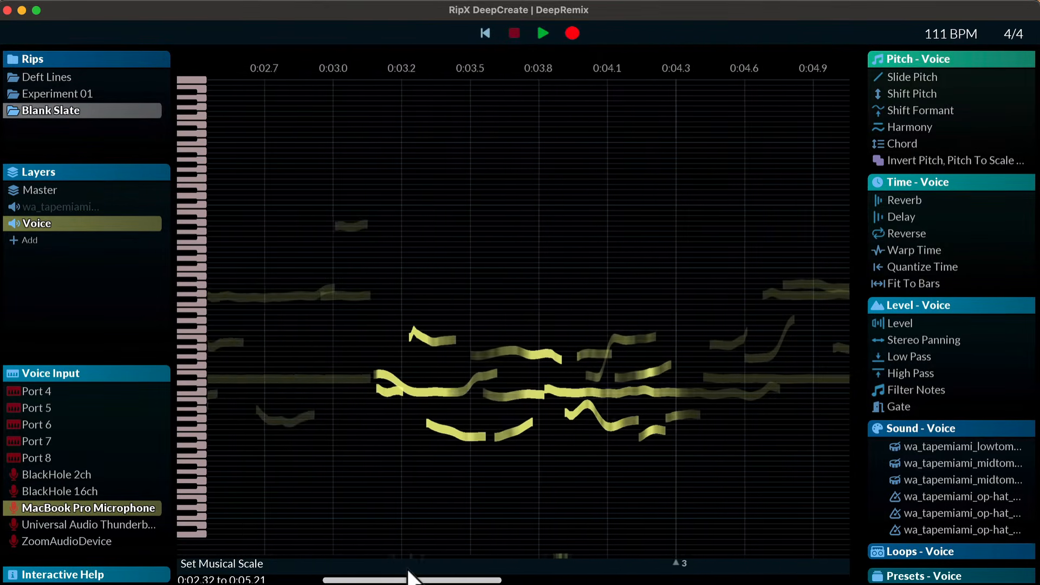
# - Return to the start of the rip and play the first-bar loop with the recorded voice notes
pyautogui.moveTo(410, 577); pyautogui.dragTo(295, 564)
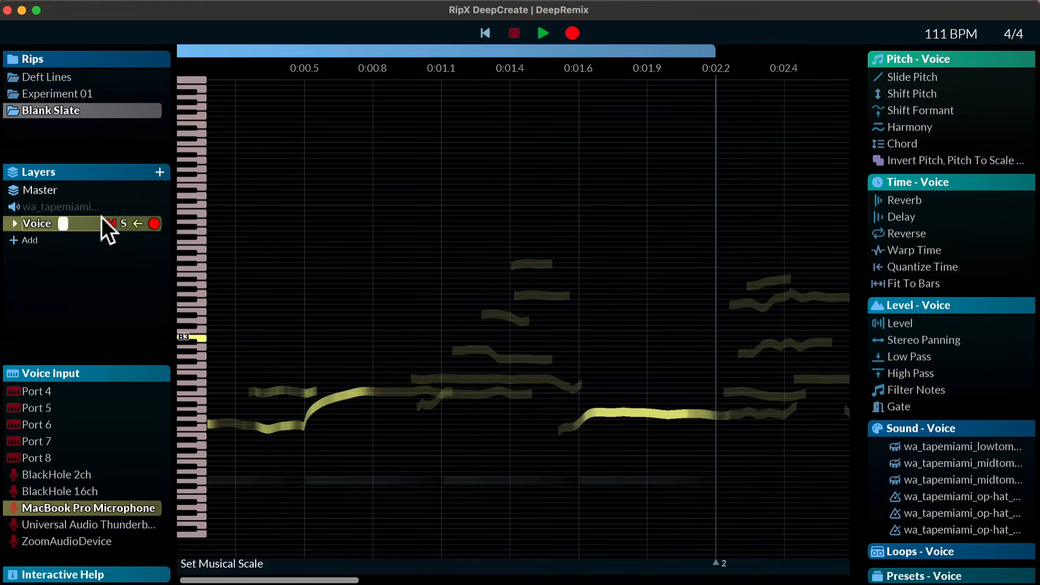
pyautogui.click(483, 33)
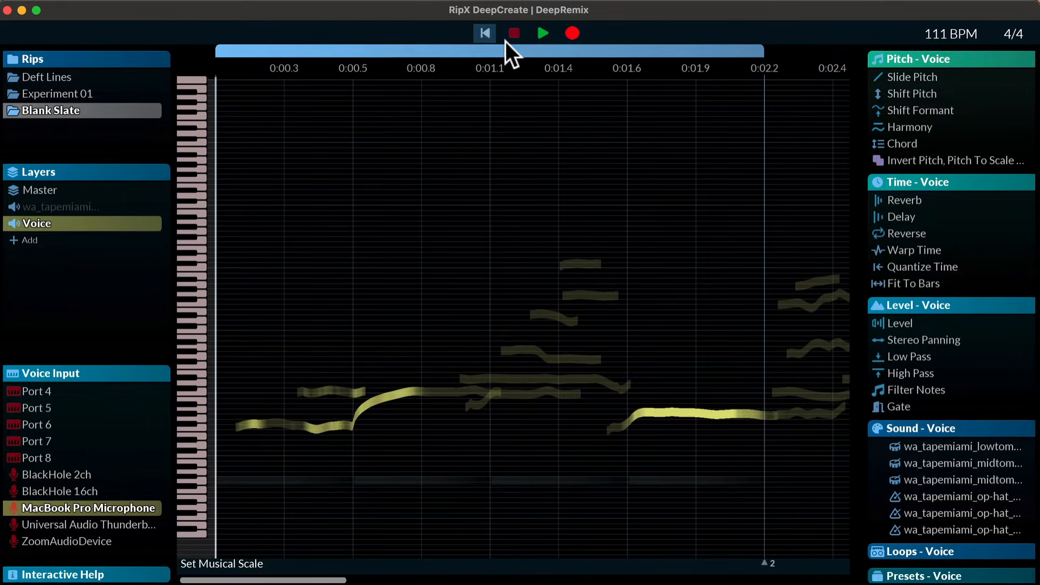
pyautogui.click(543, 32)
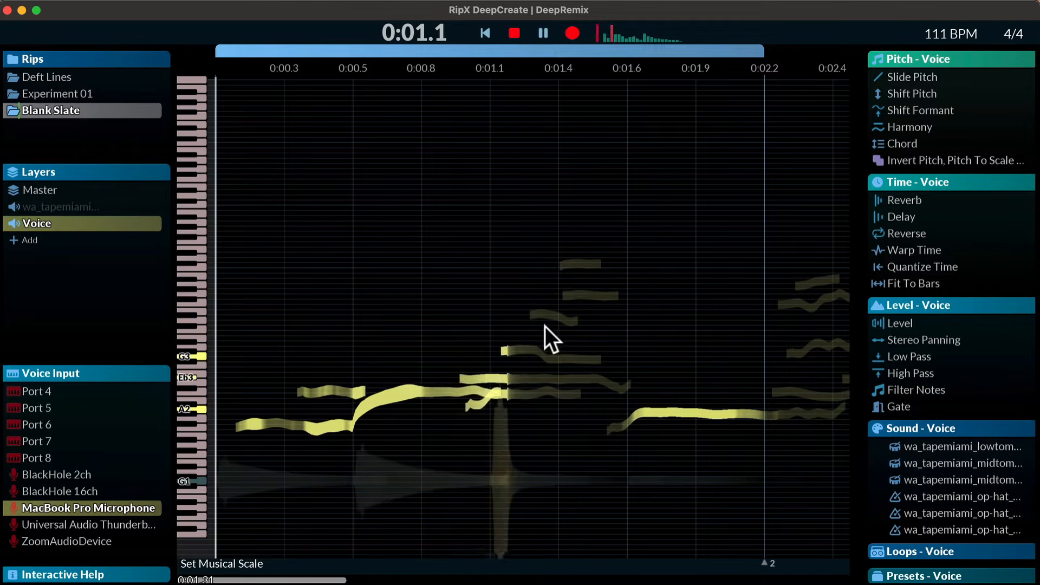
pyautogui.press('space')
# - Delete the voice notes in the first half of the bar, before about 0:01.0, and play the loop
pyautogui.moveTo(244, 352)
pyautogui.mouseDown()
pyautogui.moveTo(574, 386)
pyautogui.moveTo(490, 359)
pyautogui.mouseUp()
pyautogui.click(330, 391)
pyautogui.press('Delete')
pyautogui.click(433, 391)
pyautogui.press('Delete')
pyautogui.press('space')
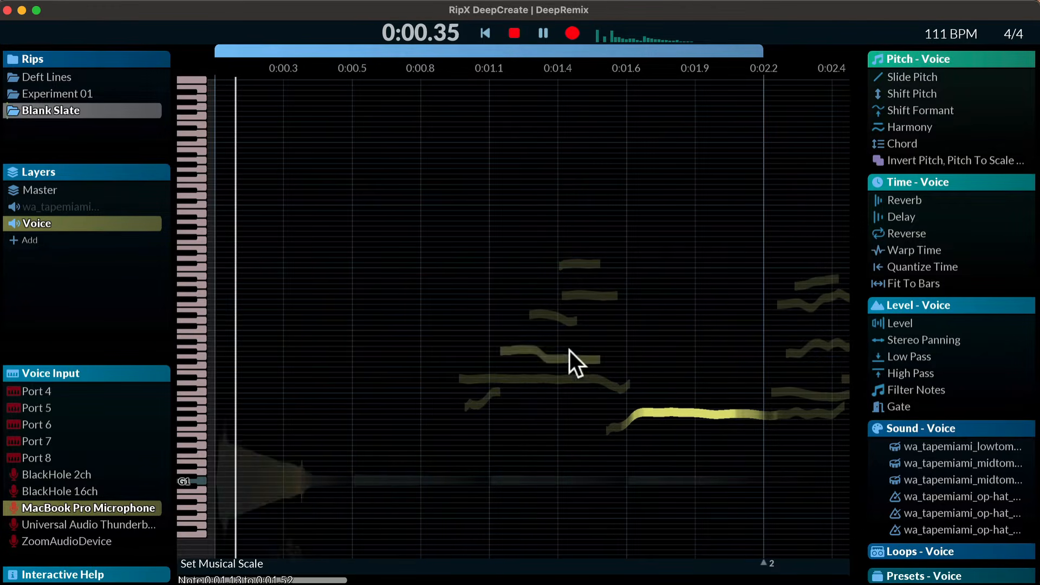
# - Stop playback and delete the stacked voice notes between about 0:01.0 and 0:01.6, leaving the sustained G#2 note
pyautogui.press('space')
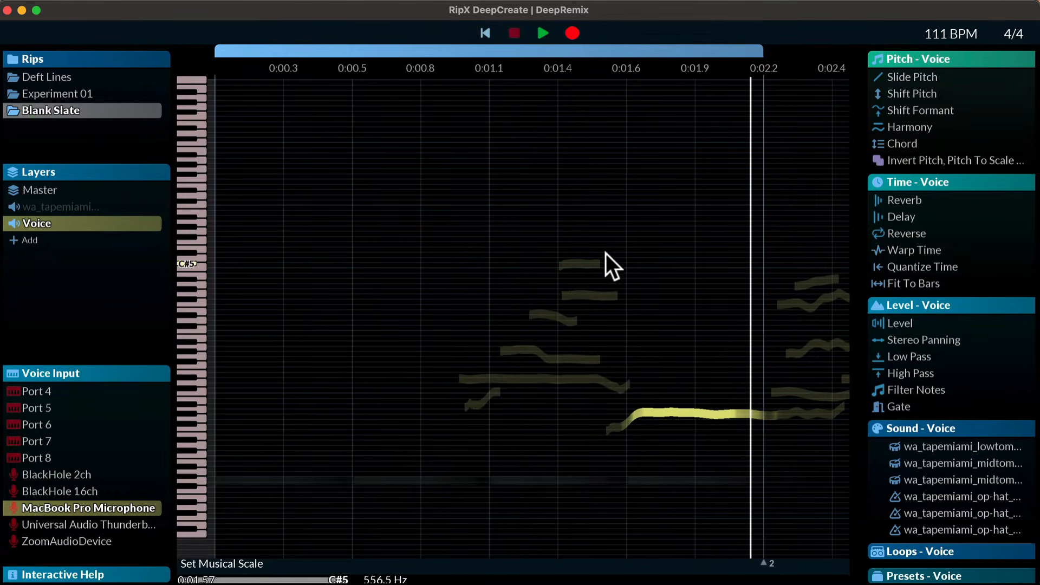
pyautogui.moveTo(368, 231)
pyautogui.mouseDown()
pyautogui.moveTo(470, 352)
pyautogui.moveTo(541, 356)
pyautogui.moveTo(593, 384)
pyautogui.mouseUp()
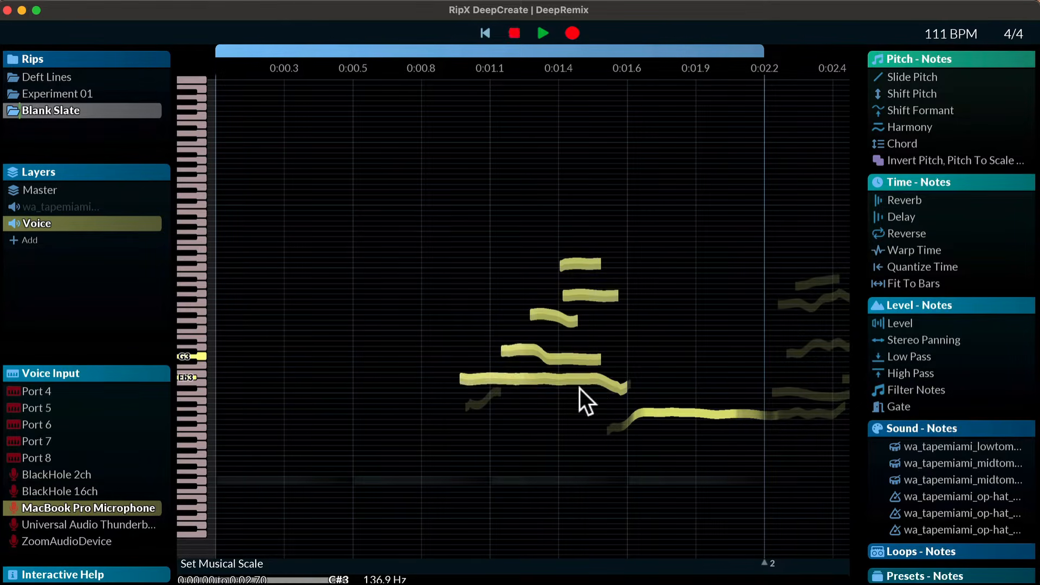
pyautogui.press('Delete')
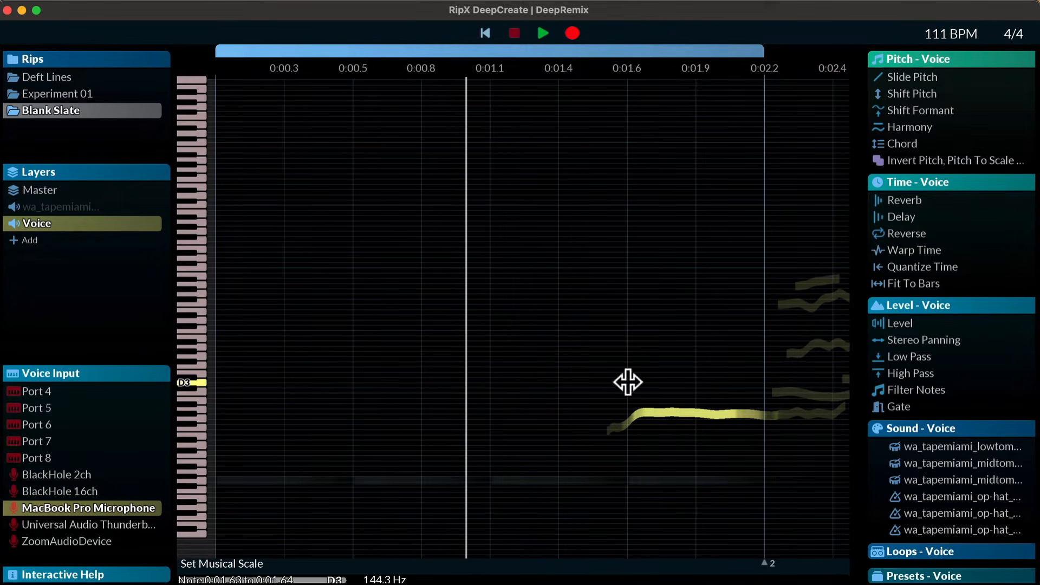
# - Set the musical scale to Hexatonic Blues on C#/Db
pyautogui.click(696, 410)
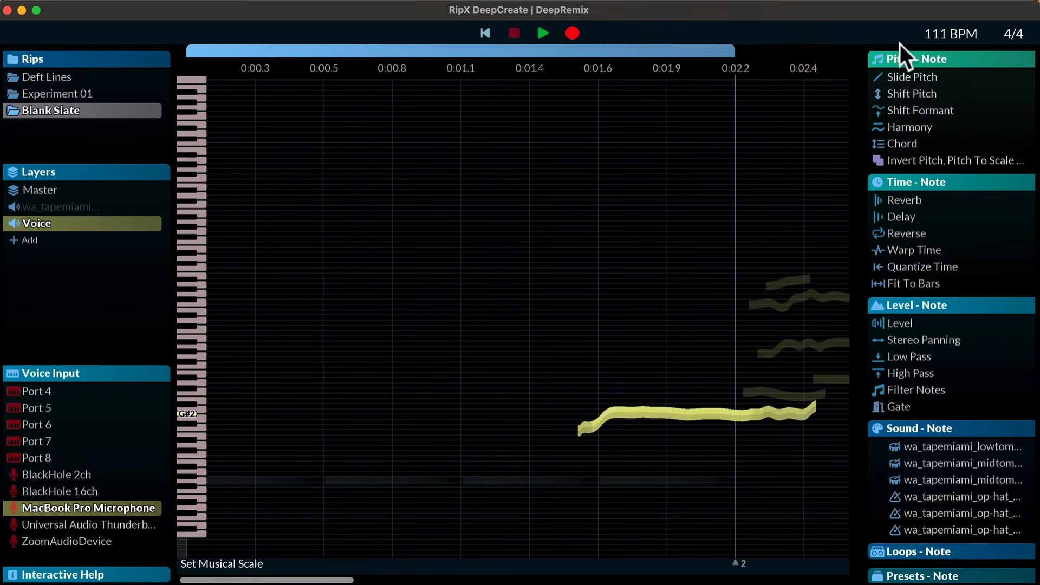
pyautogui.click(915, 94)
pyautogui.click(217, 563)
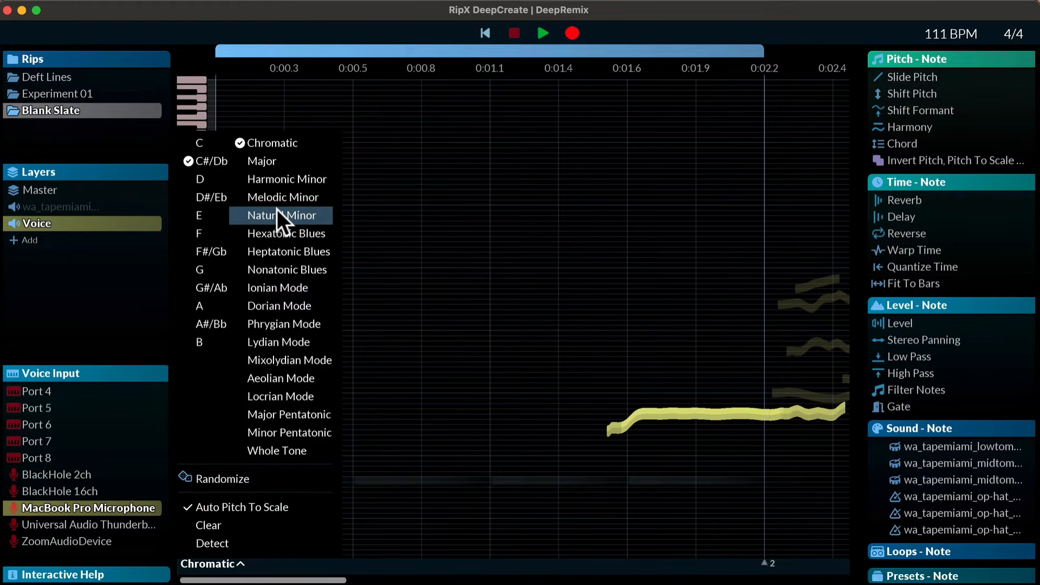
pyautogui.click(298, 233)
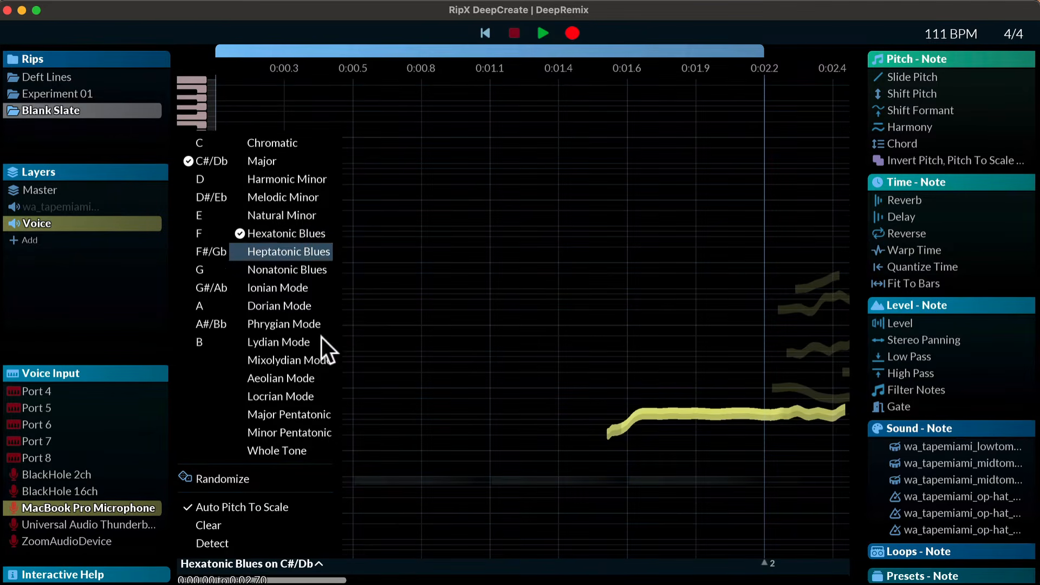
pyautogui.click(679, 398)
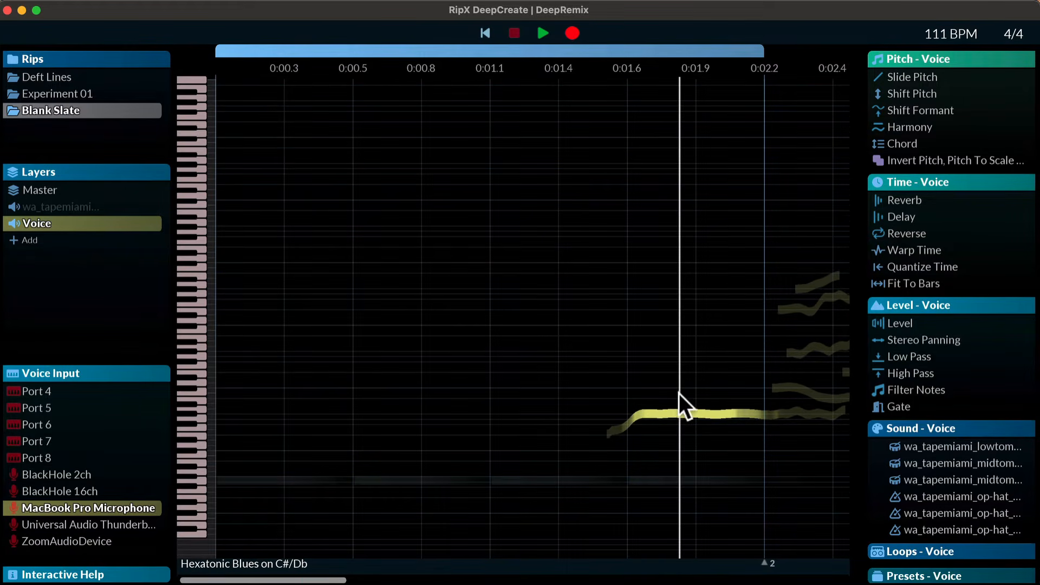
pyautogui.click(250, 563)
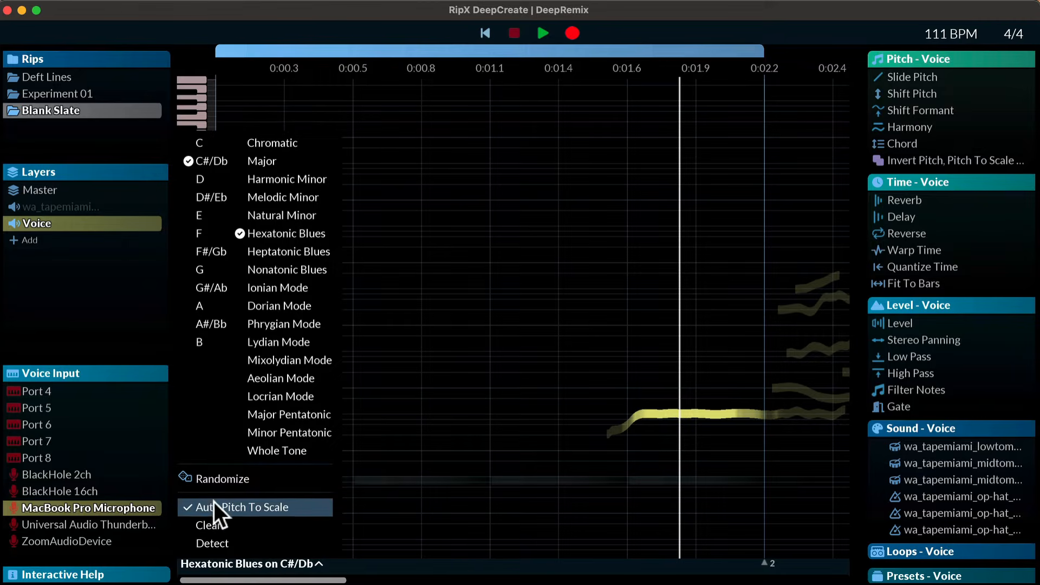
pyautogui.click(465, 555)
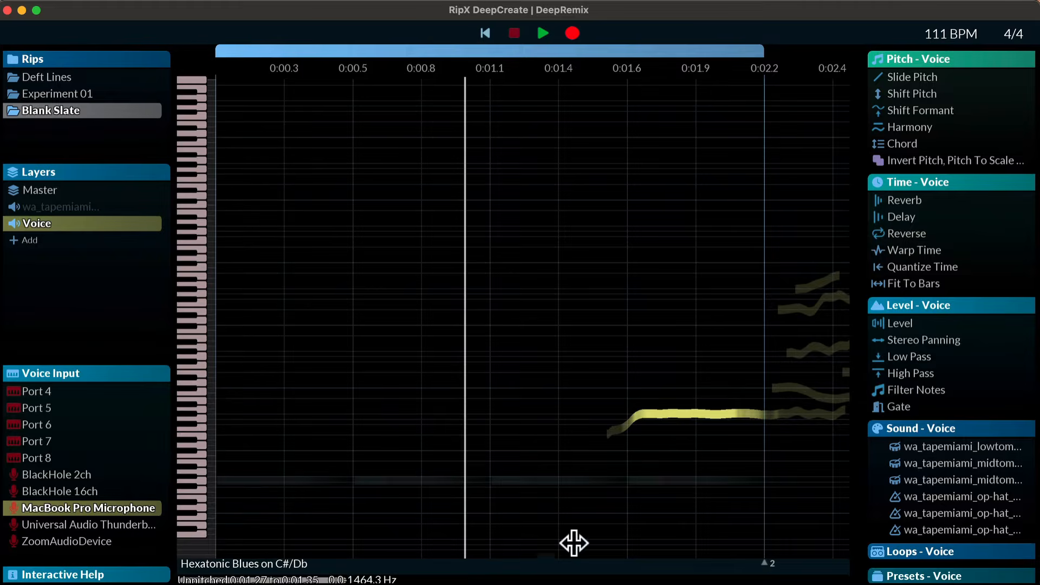
# - Duplicate the sustained G#2 voice note to E3 and C#2, align the copies at about 0:01.6, and play the chord
pyautogui.click(719, 412)
pyautogui.press('space')
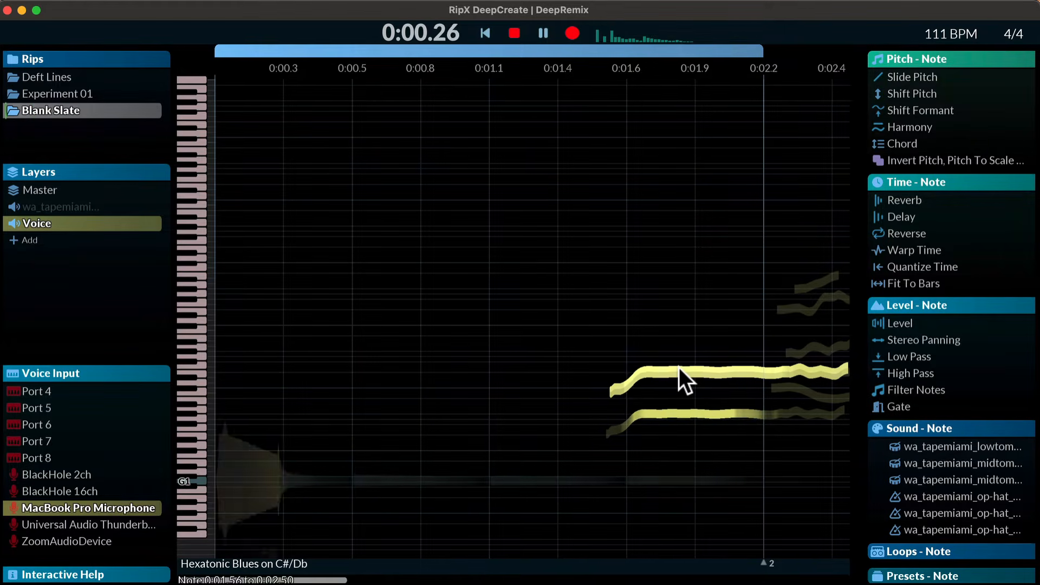
pyautogui.press('super+d')
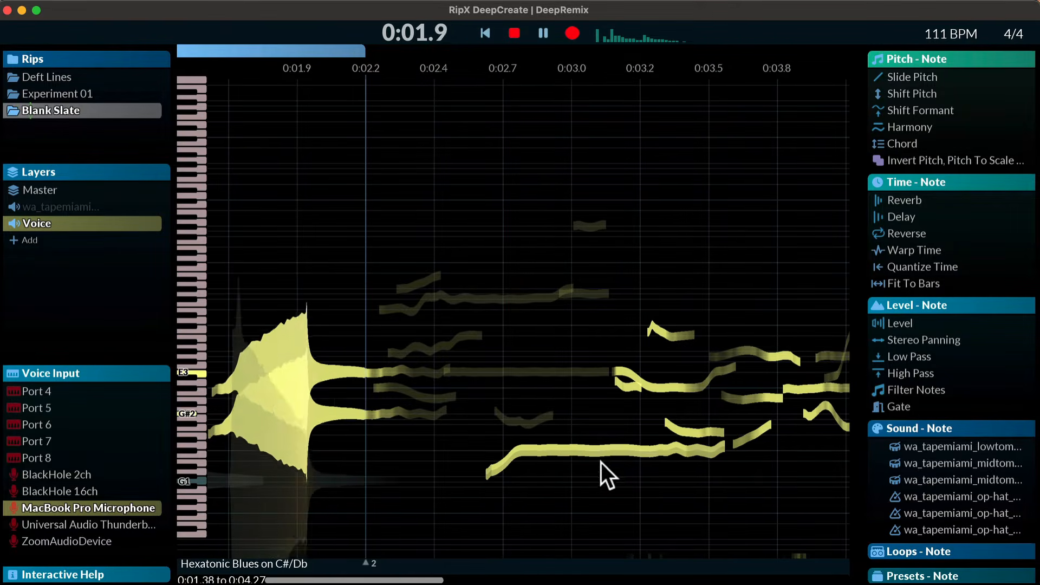
pyautogui.press('space')
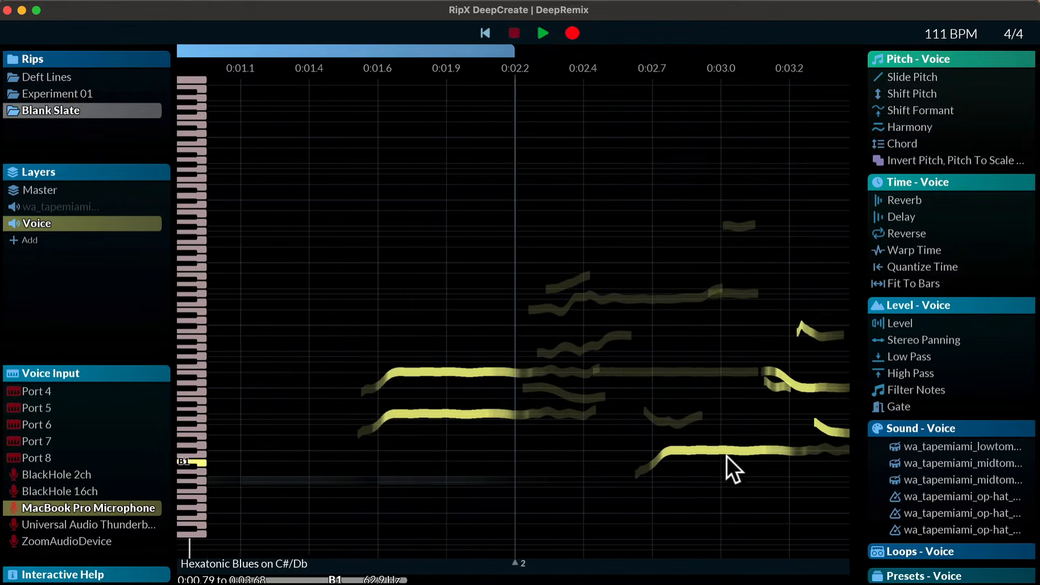
pyautogui.moveTo(726, 456); pyautogui.dragTo(456, 465)
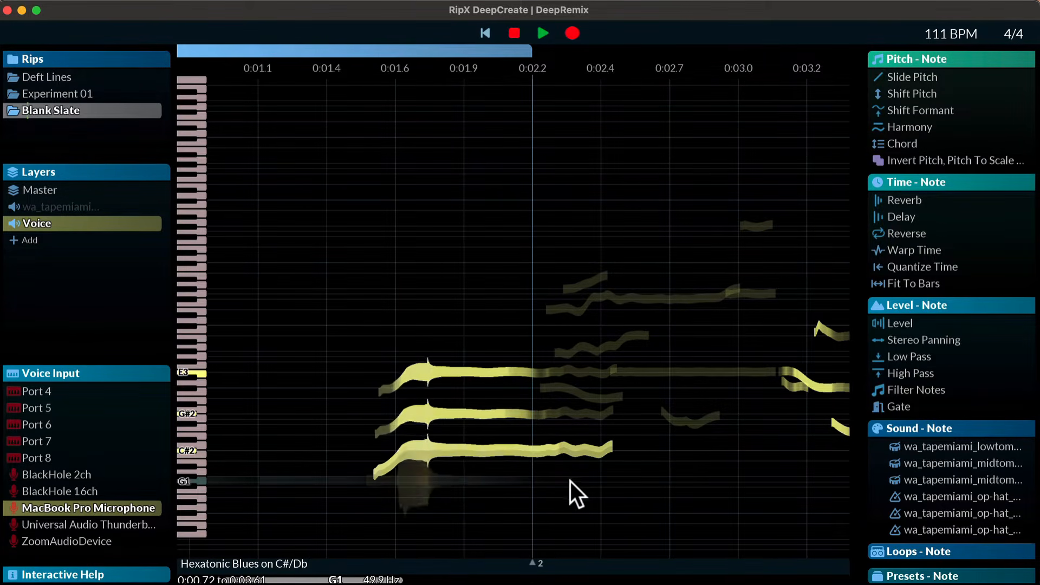
pyautogui.press('space')
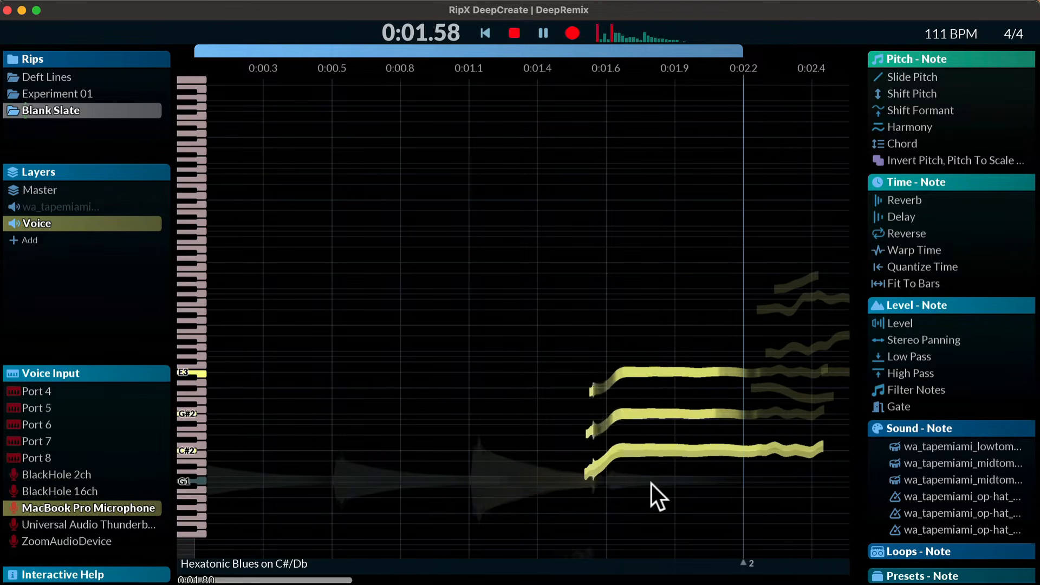
pyautogui.press('space')
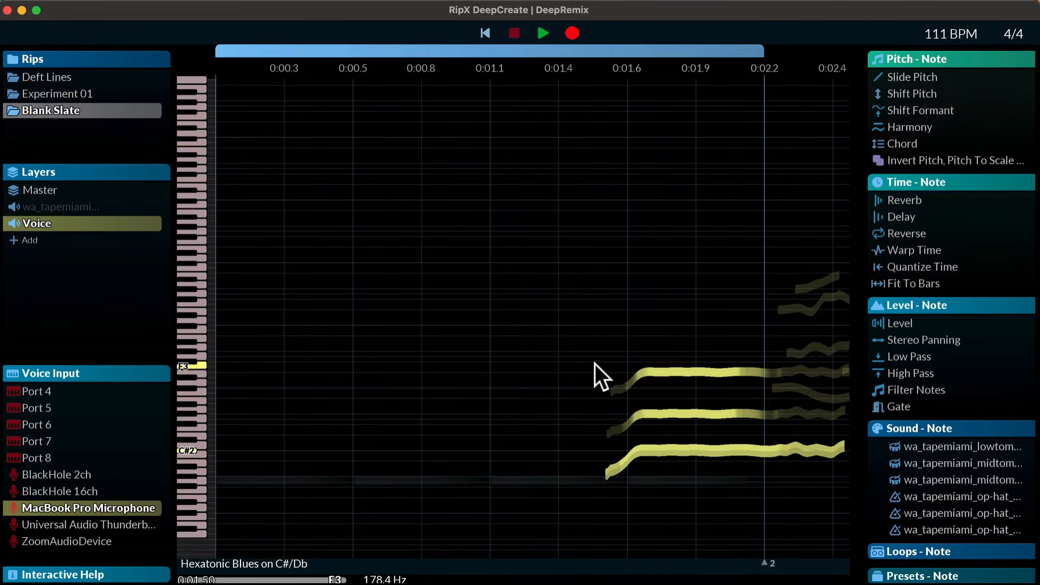
# - Split the three chord notes at about 0:01.67 and 0:01.99, and delete their rising starts and their tails
pyautogui.moveTo(594, 364); pyautogui.dragTo(684, 458)
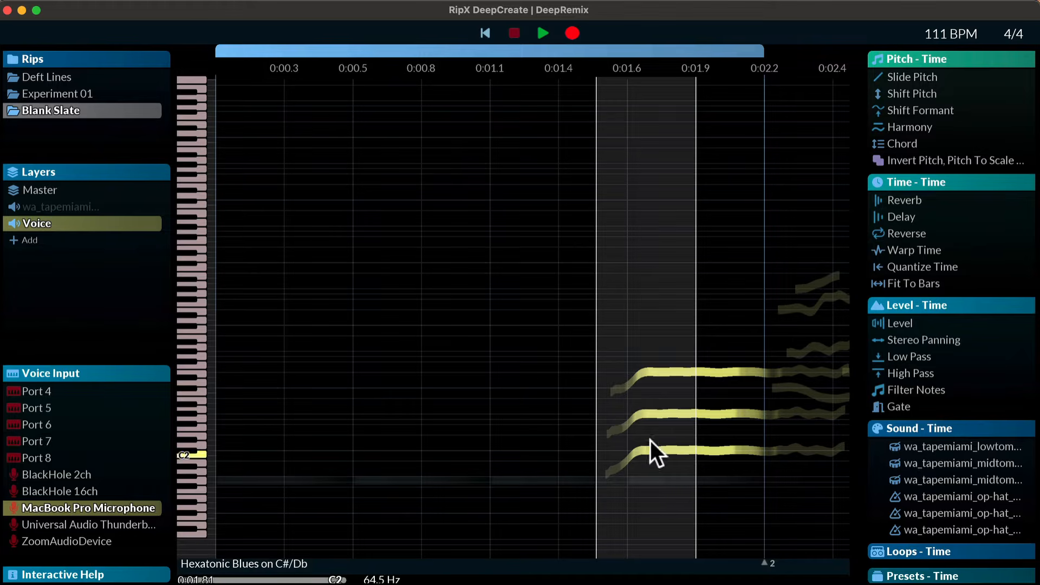
pyautogui.rightClick(476, 358)
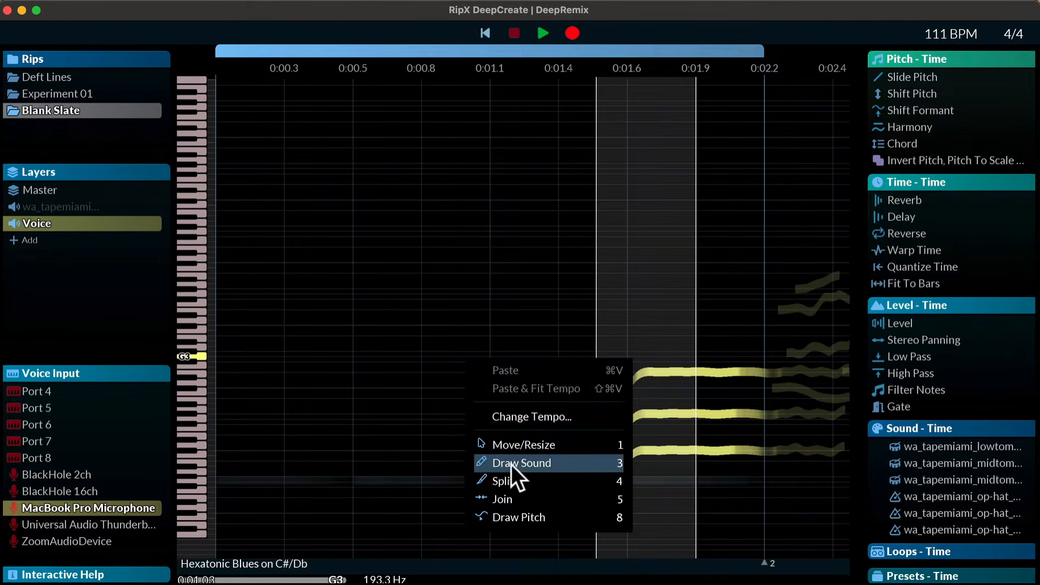
pyautogui.click(517, 482)
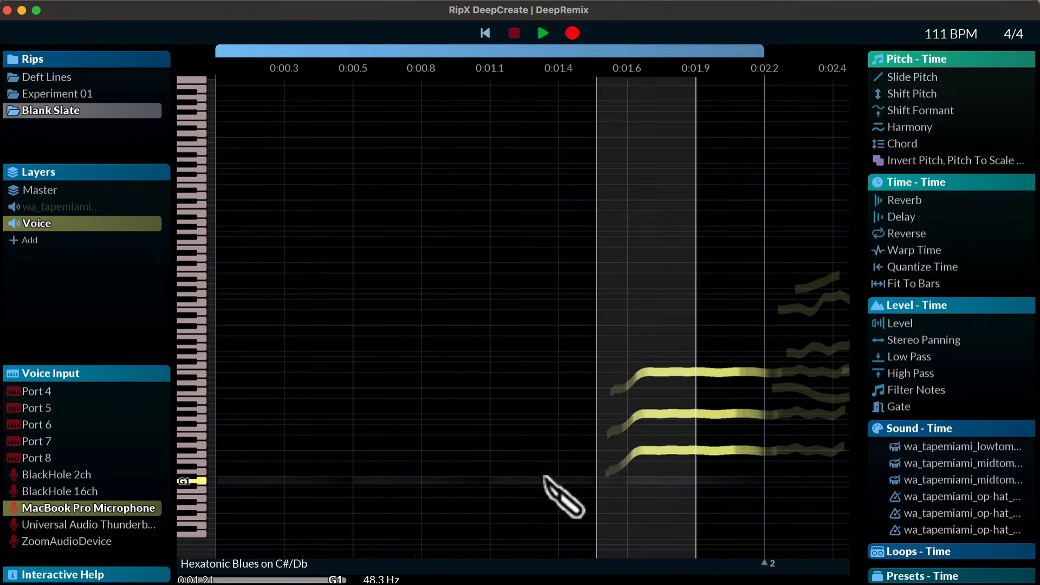
pyautogui.click(639, 370)
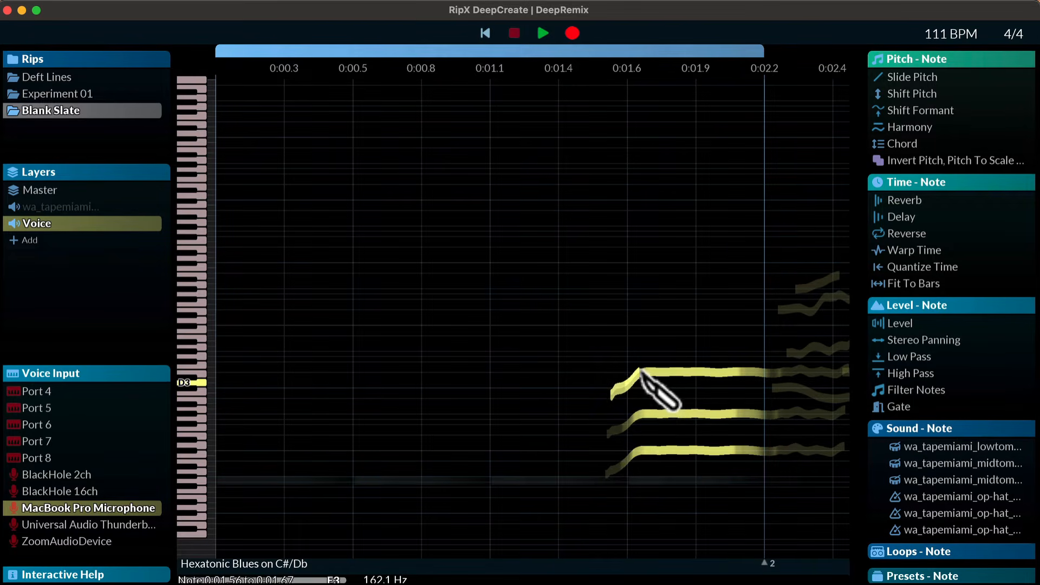
pyautogui.click(637, 414)
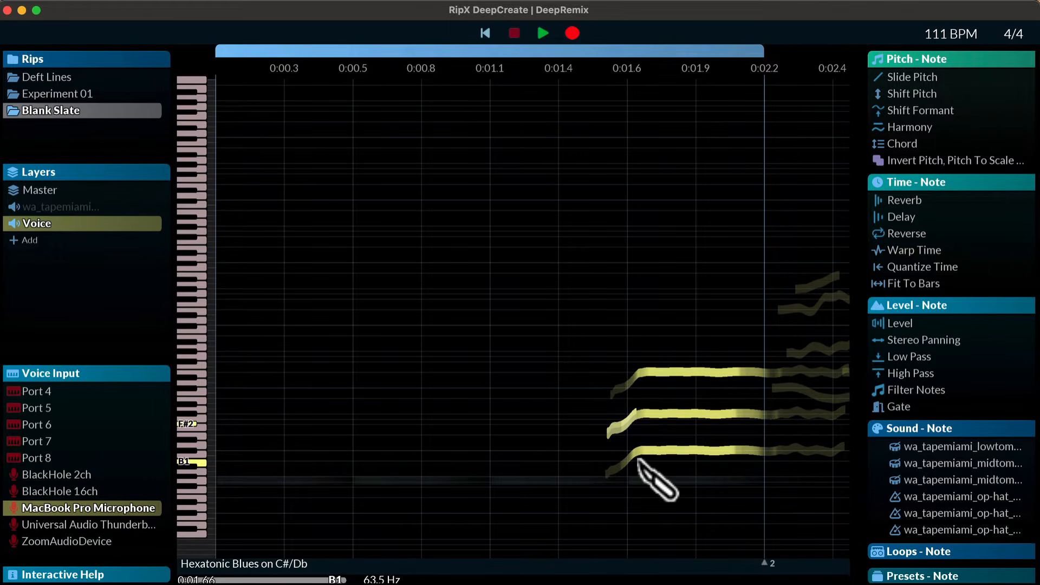
pyautogui.press('Delete')
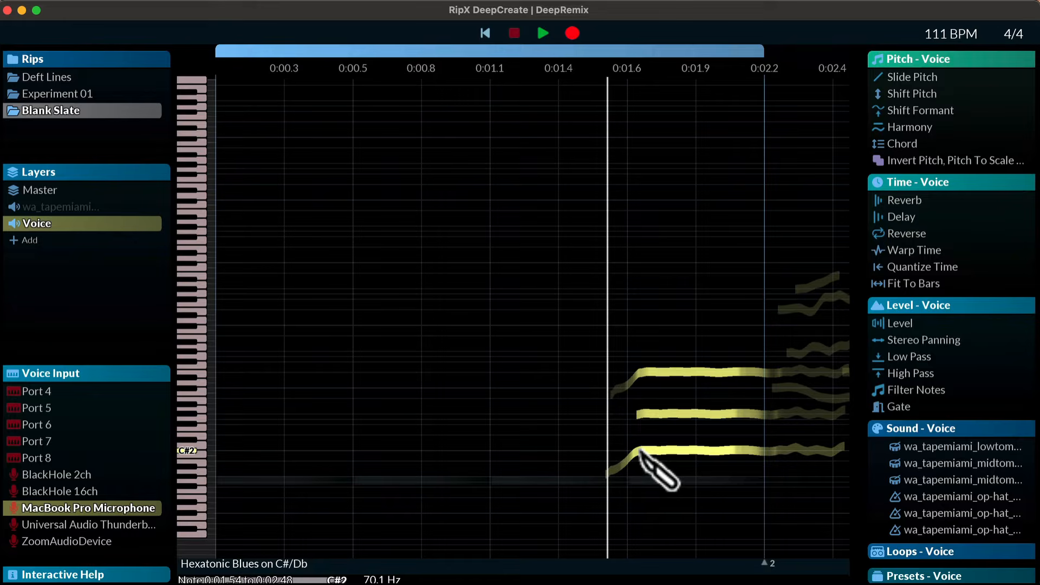
pyautogui.click(640, 450)
pyautogui.press('Delete')
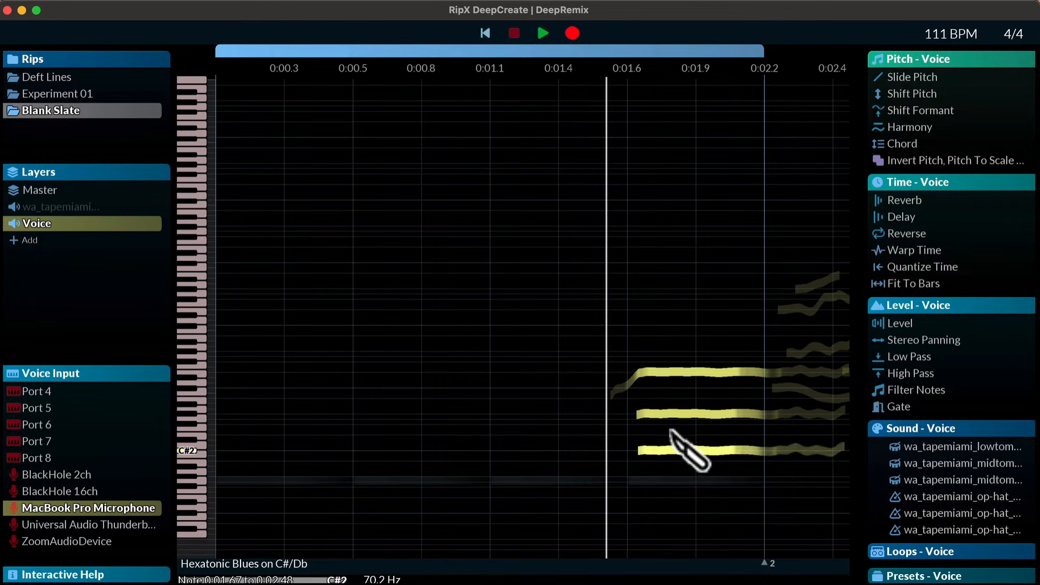
pyautogui.click(638, 374)
pyautogui.press('Delete')
pyautogui.press('space')
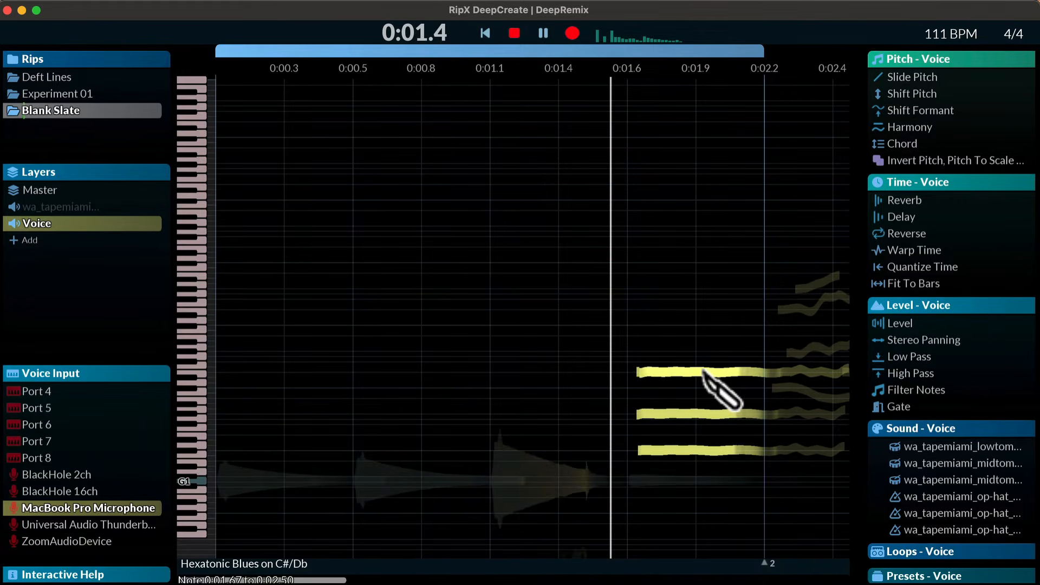
pyautogui.click(723, 372)
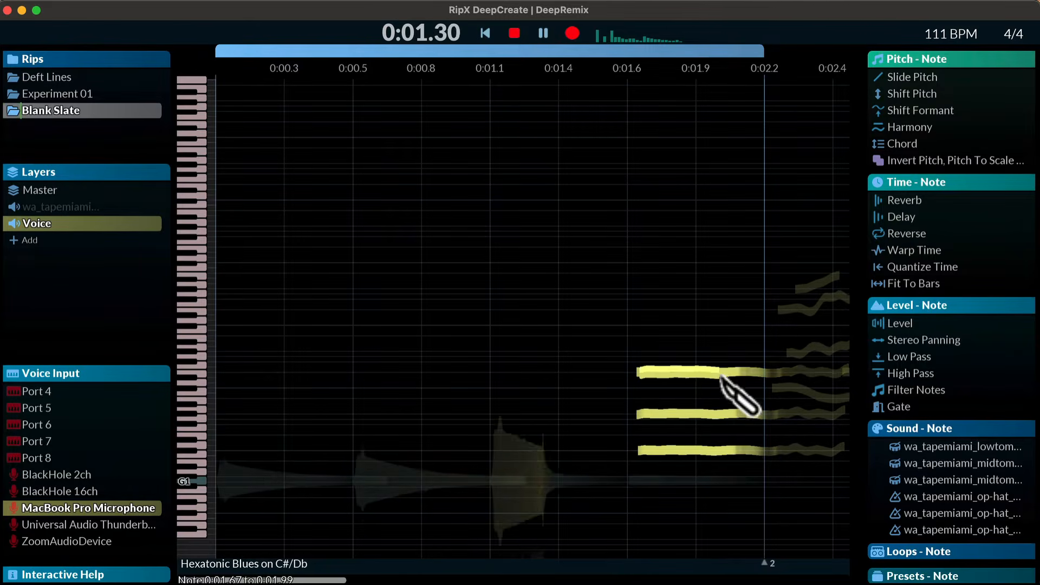
# - Apply the Vibrato effect to the E3 voice note while the loop plays
pyautogui.click(937, 113)
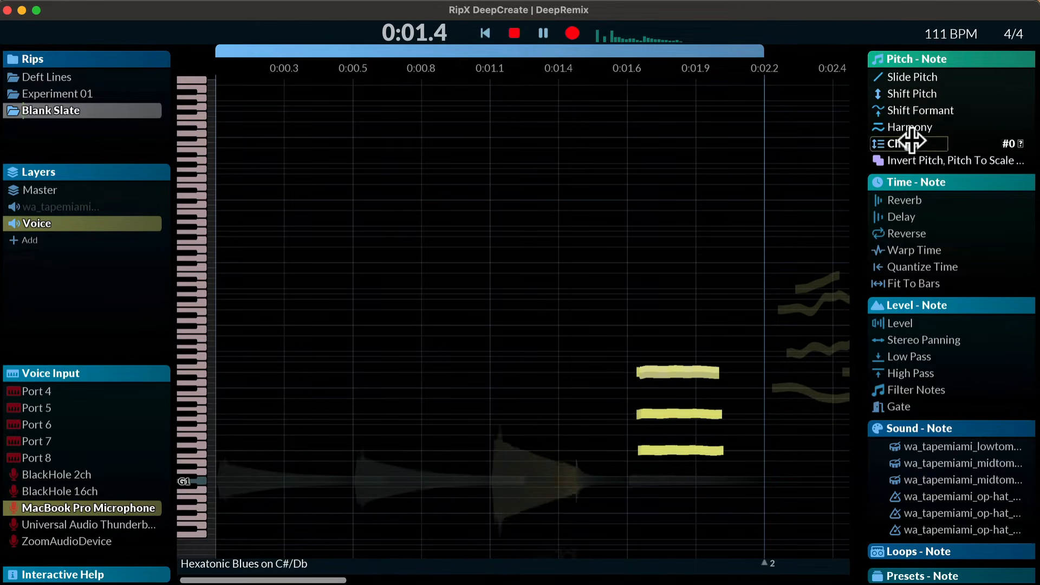
pyautogui.scroll(5, 924, 128)
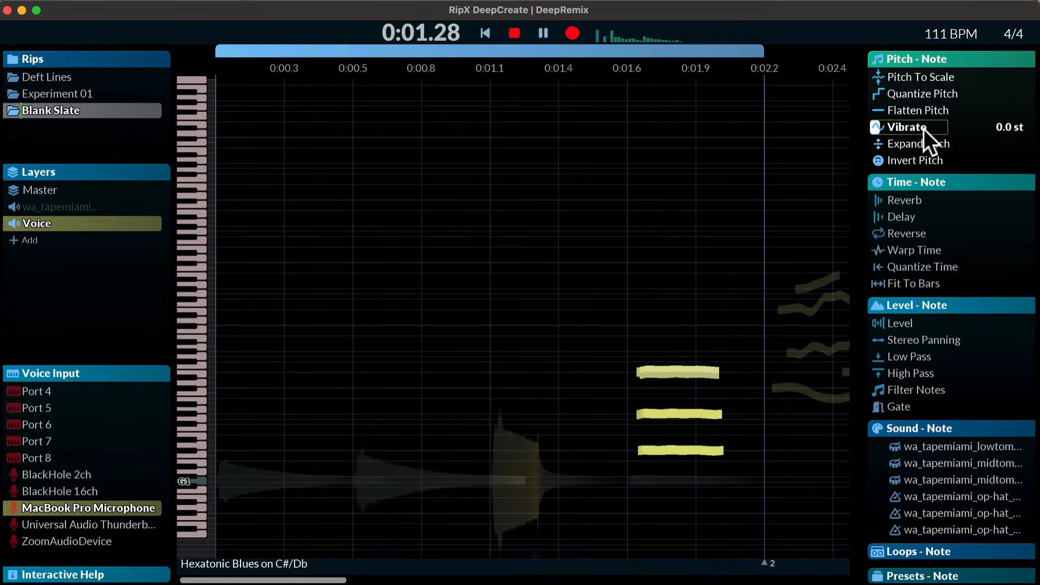
pyautogui.scroll(-5, 924, 129)
pyautogui.scroll(5, 924, 129)
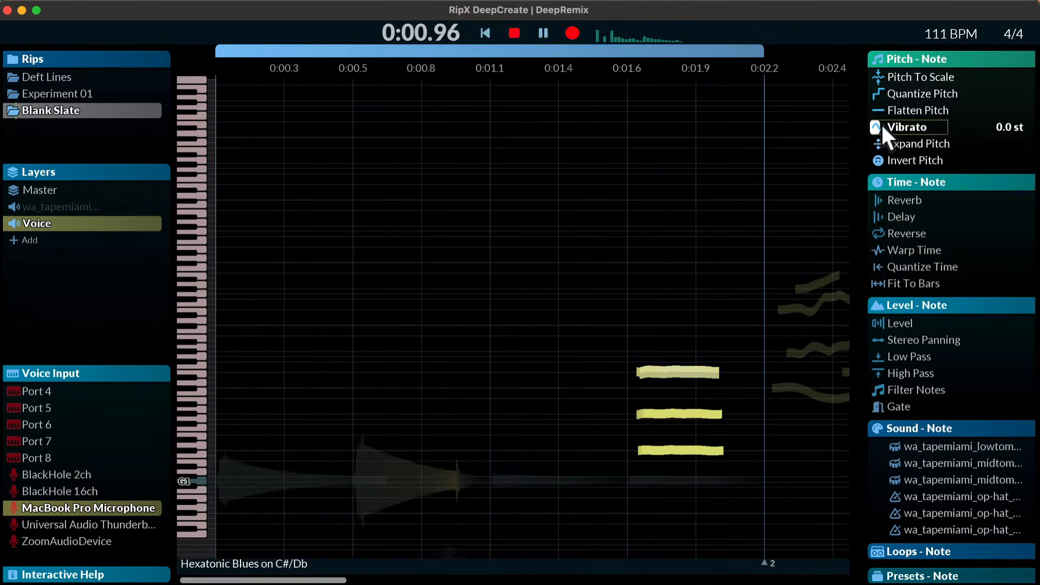
pyautogui.moveTo(882, 126)
pyautogui.mouseDown()
pyautogui.moveTo(904, 128)
pyautogui.moveTo(892, 127)
pyautogui.mouseUp()
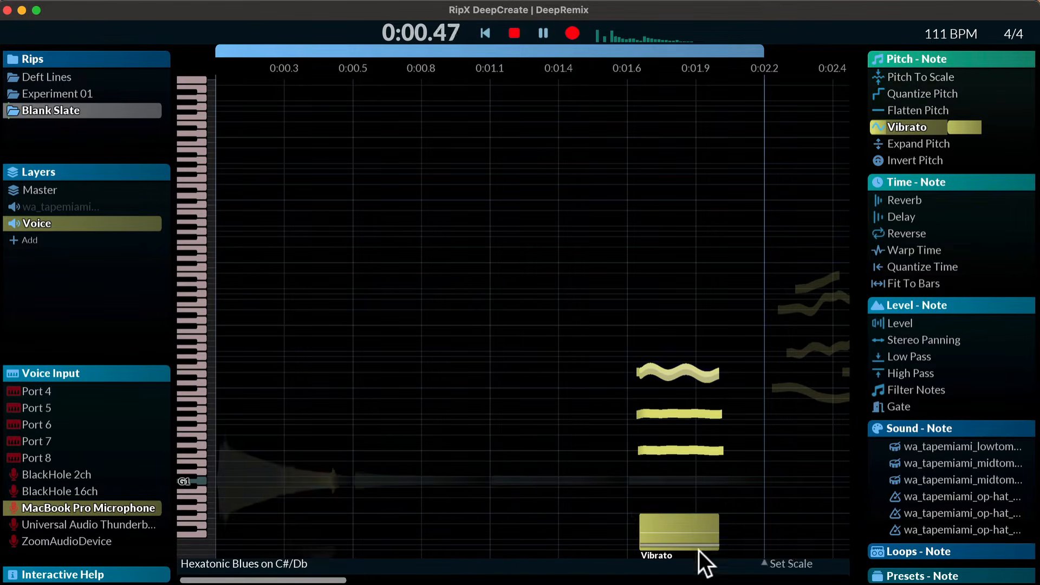
# - Shape the Vibrato along the E3 voice note and apply a Slide Pitch of about -2 st/s to the G#2 voice note
pyautogui.moveTo(701, 540)
pyautogui.moveTo(701, 541); pyautogui.dragTo(622, 556)
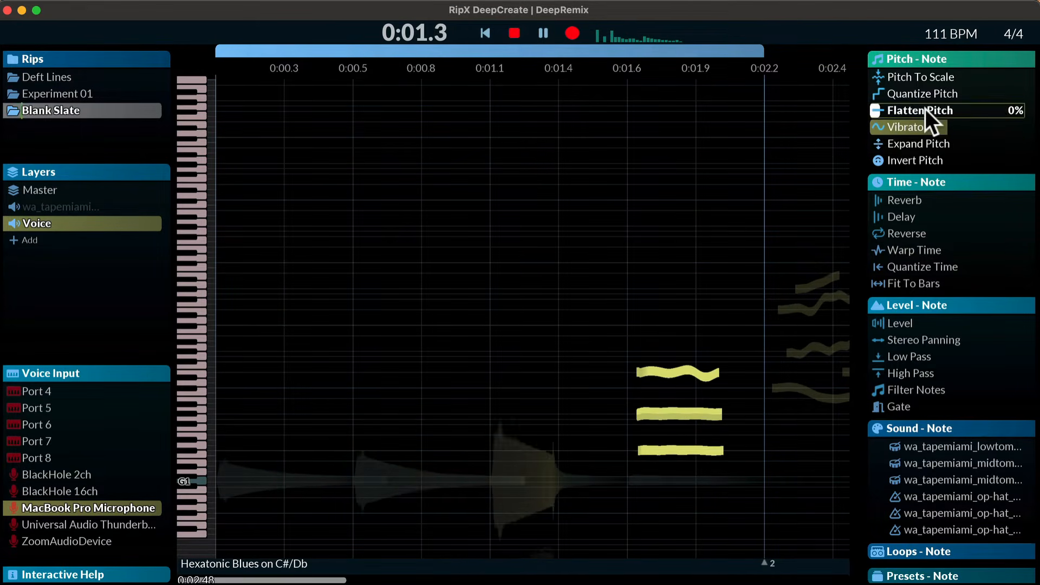
pyautogui.scroll(-5, 925, 108)
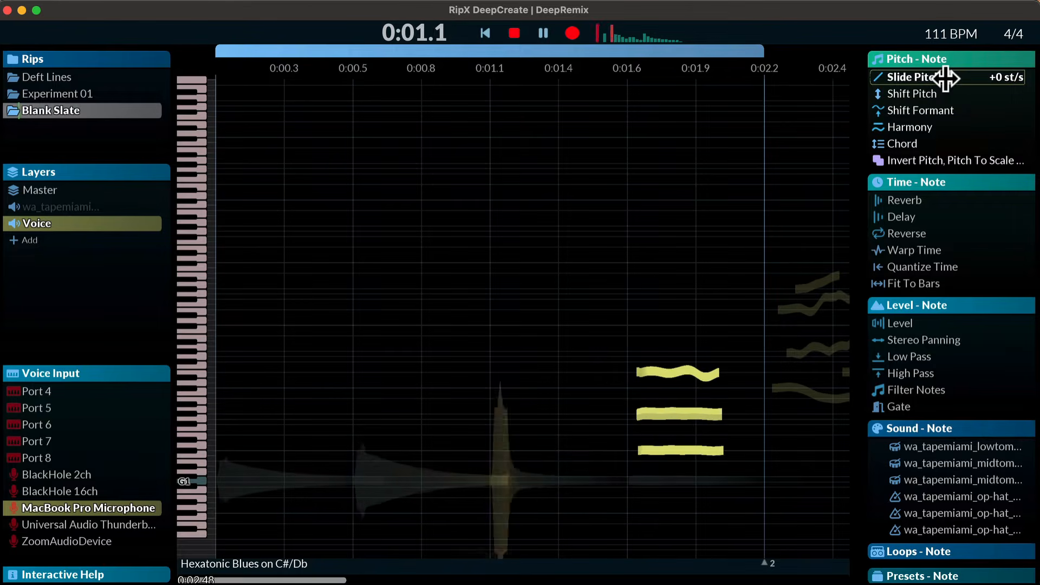
pyautogui.moveTo(945, 78); pyautogui.dragTo(900, 77)
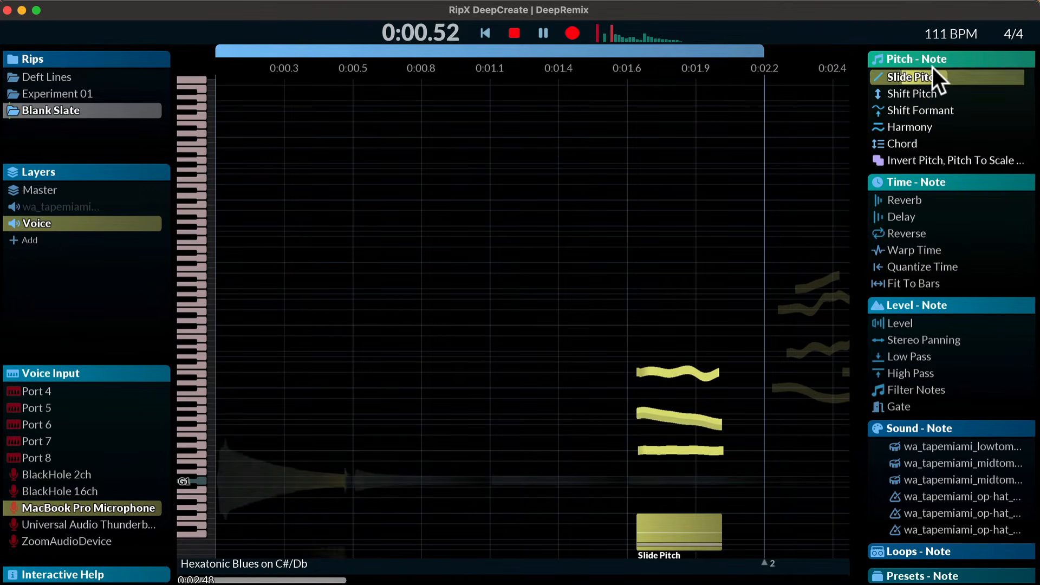
pyautogui.moveTo(905, 76); pyautogui.dragTo(928, 76)
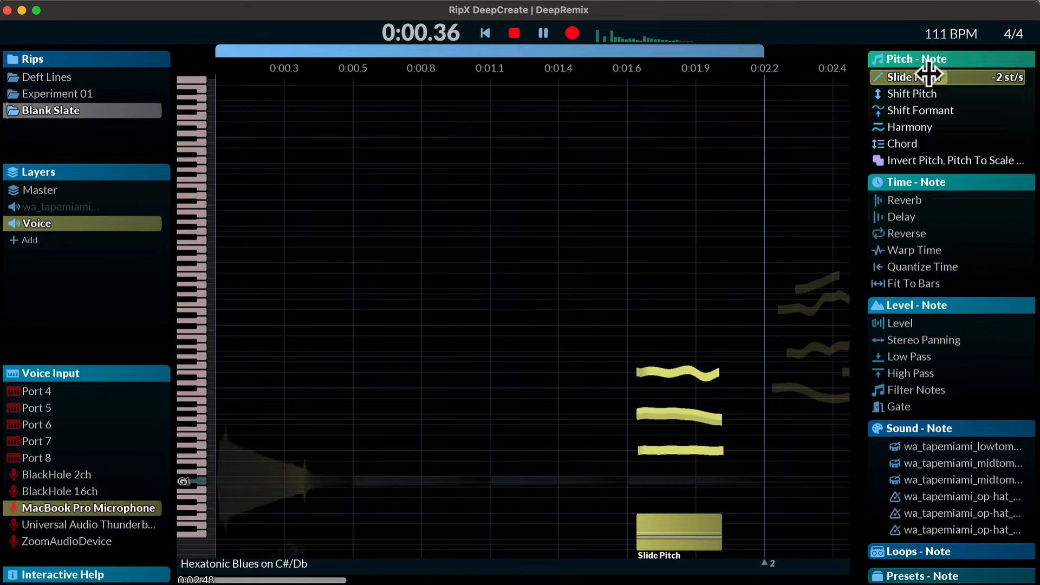
# - Apply Reverse at 68% and a Reverb with few repeats to the voice chord's time range, about 0:01.6 to 0:02.0
pyautogui.click(931, 233)
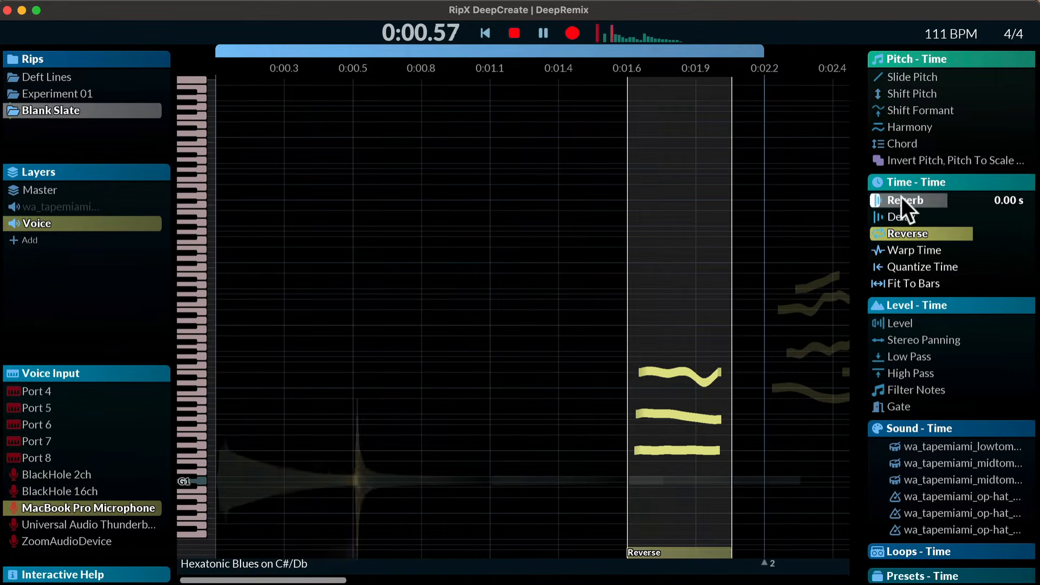
pyautogui.moveTo(869, 197); pyautogui.dragTo(916, 196)
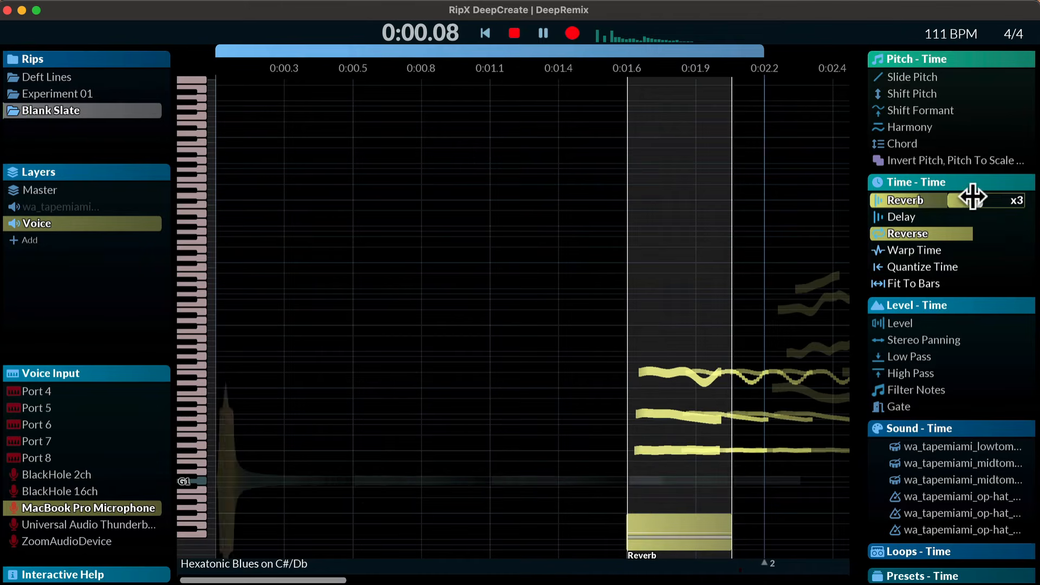
pyautogui.moveTo(978, 200); pyautogui.dragTo(938, 198)
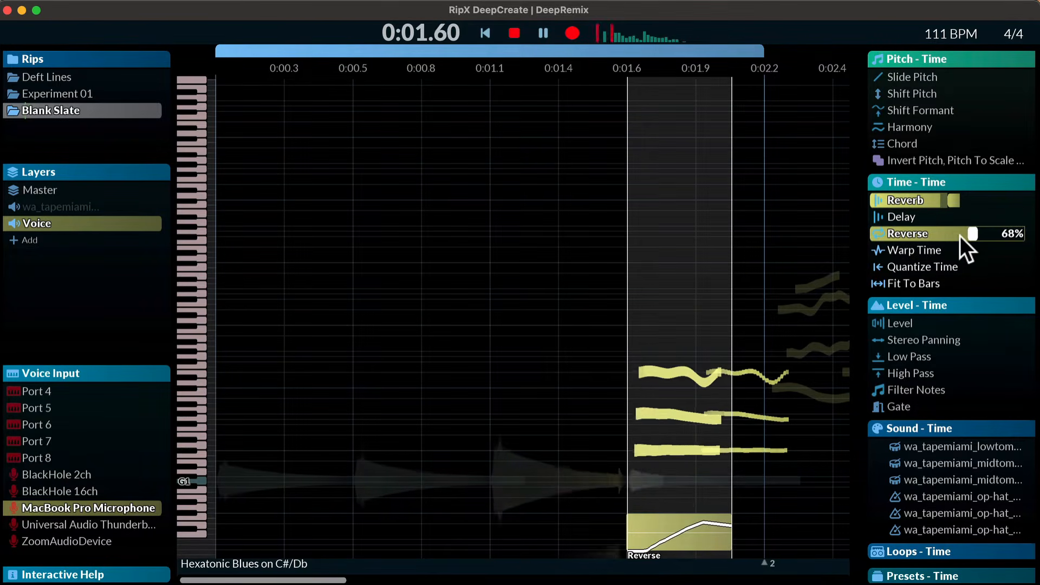
# - Add a 3/8 Delay to the voice chord's time range and adjust its number of repeats
pyautogui.moveTo(881, 215); pyautogui.dragTo(904, 221)
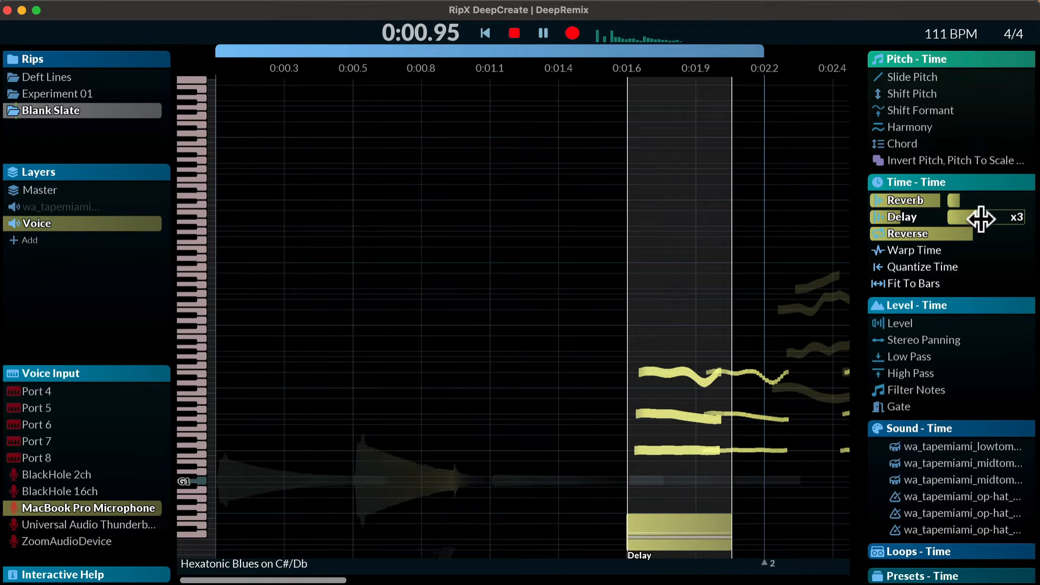
pyautogui.moveTo(980, 217); pyautogui.dragTo(962, 216)
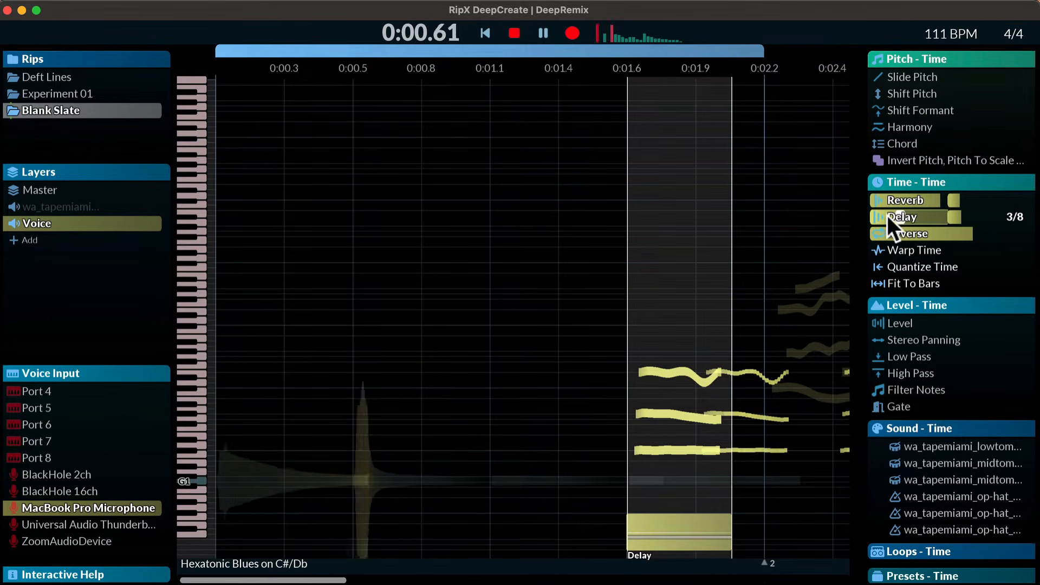
pyautogui.moveTo(887, 215); pyautogui.dragTo(1015, 226)
# - Add a Percussion layer and place the wa_tapemiami_rimshot_02 sample at A4, about 0:00.3
pyautogui.scroll(-3, 988, 496)
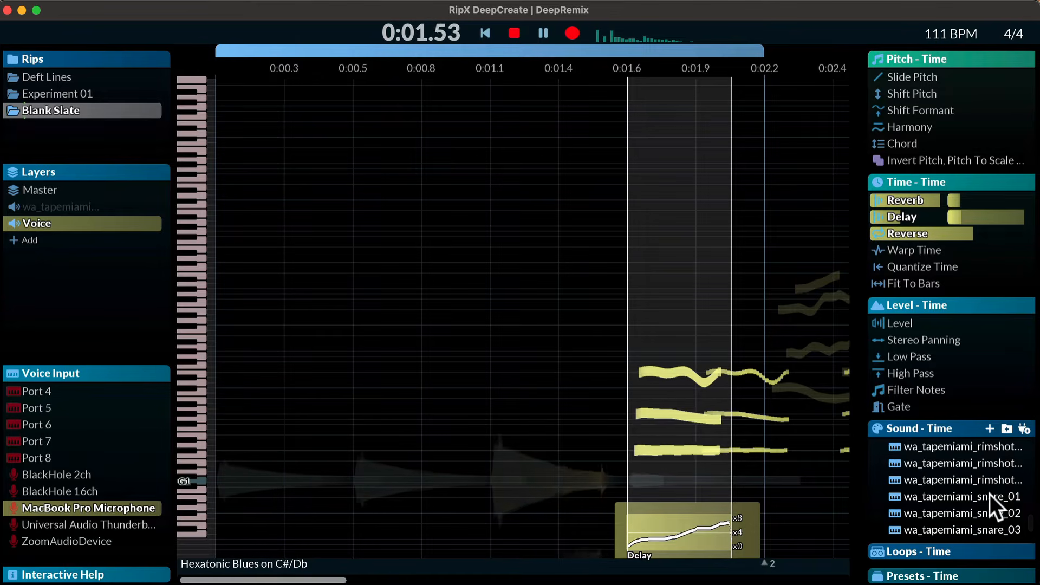
pyautogui.click(987, 460)
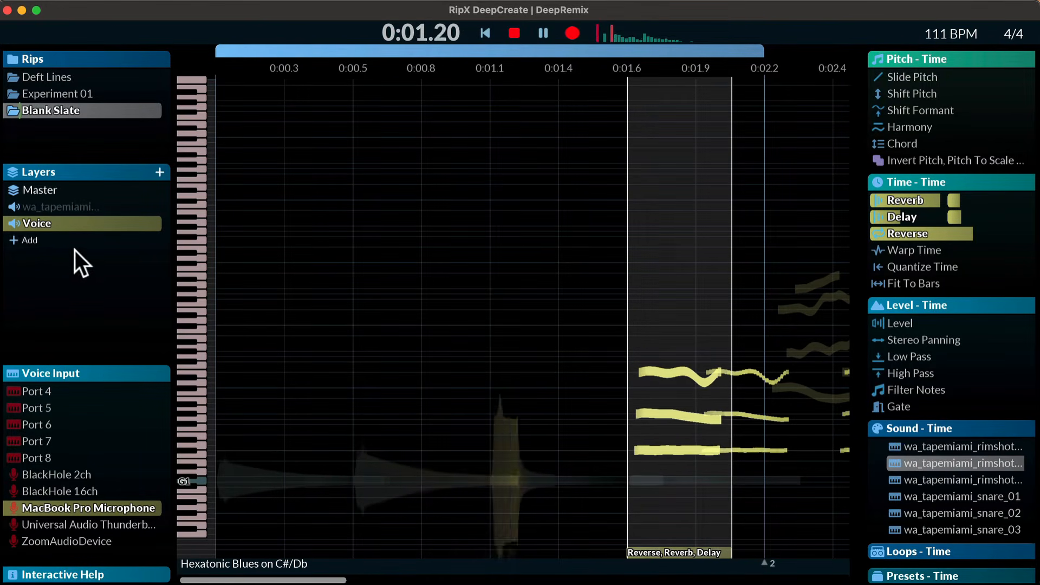
pyautogui.click(23, 239)
pyautogui.click(50, 303)
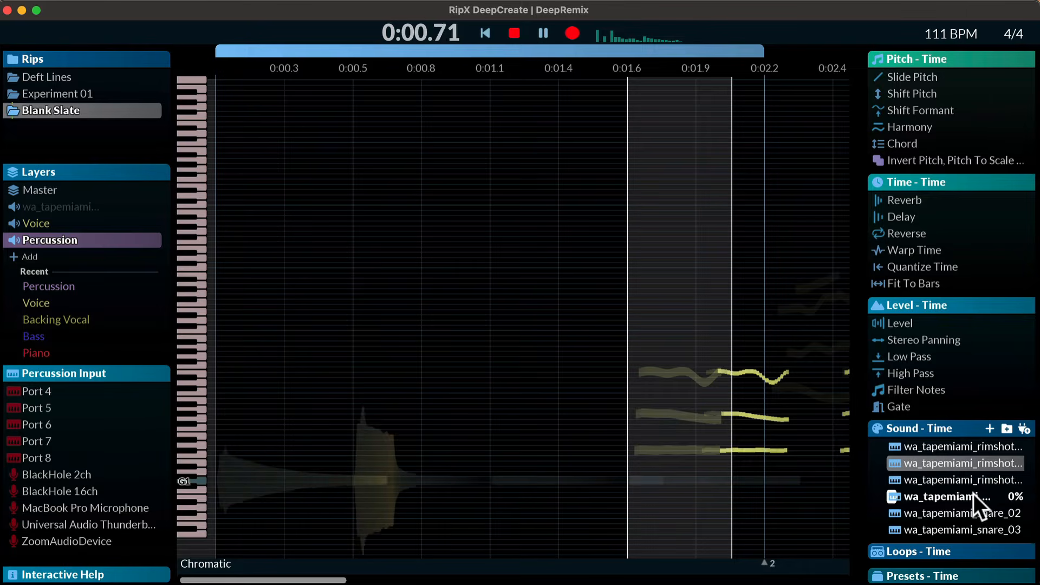
pyautogui.moveTo(976, 463); pyautogui.dragTo(298, 343)
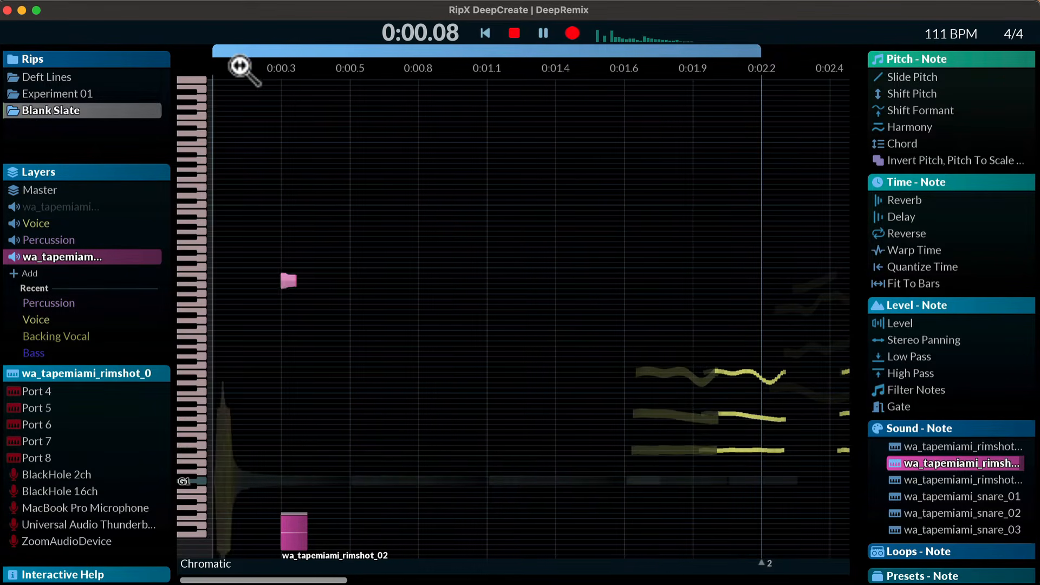
# - Duplicate the rimshot note four times along A4 between about 0:00.7 and 0:01.8, and play the loop
pyautogui.moveTo(241, 66); pyautogui.dragTo(262, 88)
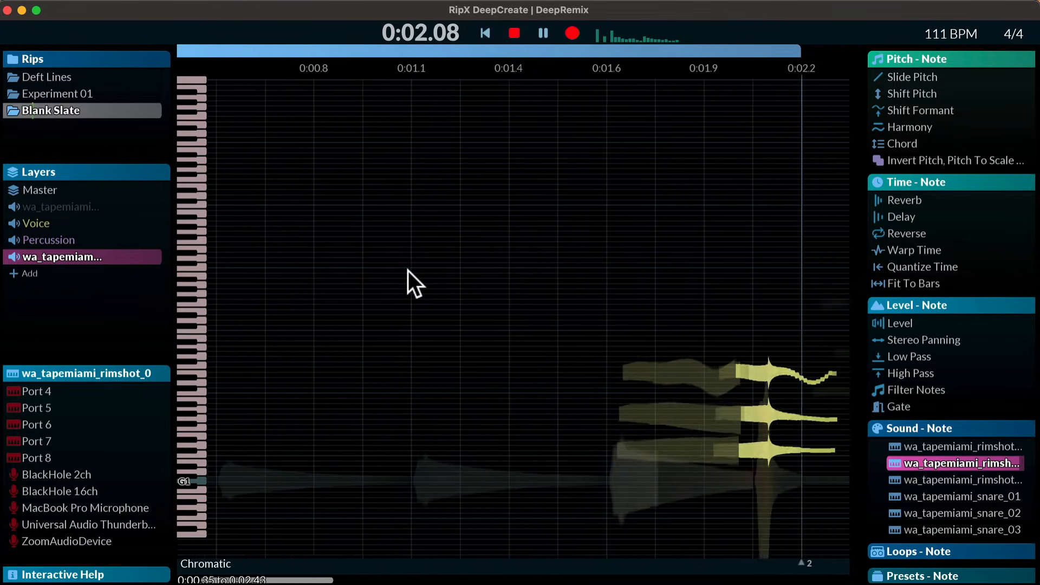
pyautogui.press('space')
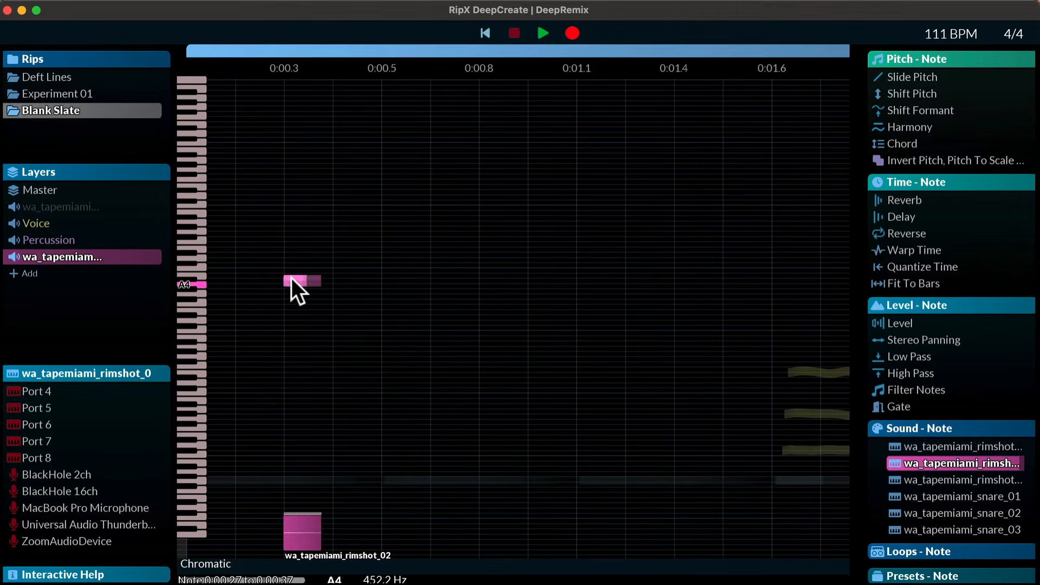
pyautogui.press('super+d')
pyautogui.moveTo(360, 278); pyautogui.dragTo(564, 284)
pyautogui.press('super+d')
pyautogui.hscroll(2, 564, 284)
pyautogui.press('super+d')
pyautogui.moveTo(499, 281); pyautogui.dragTo(597, 278)
pyautogui.hscroll(3, 556, 289)
pyautogui.press('super+d')
pyautogui.moveTo(494, 283); pyautogui.dragTo(594, 283)
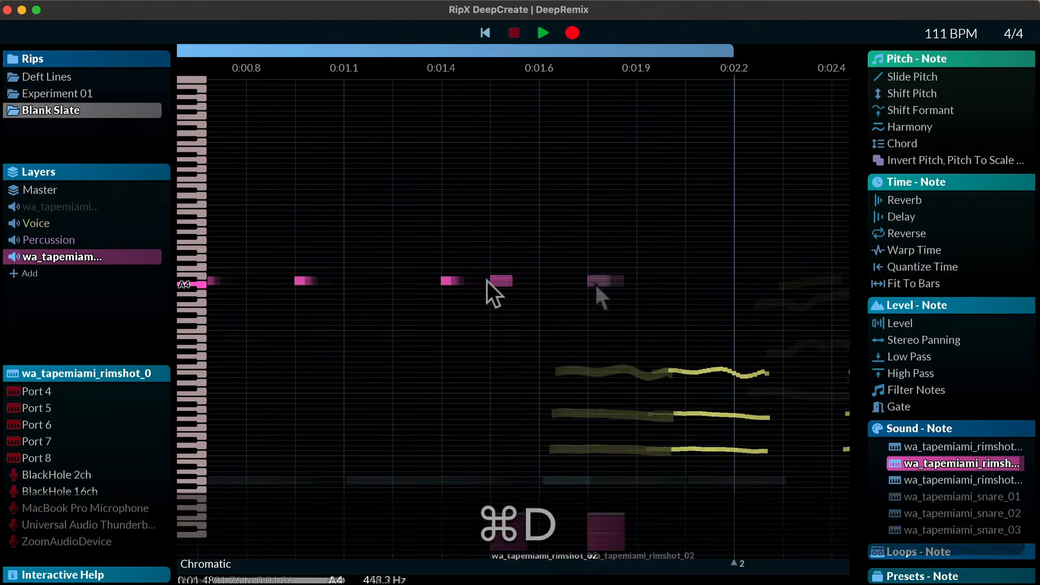
pyautogui.press('space')
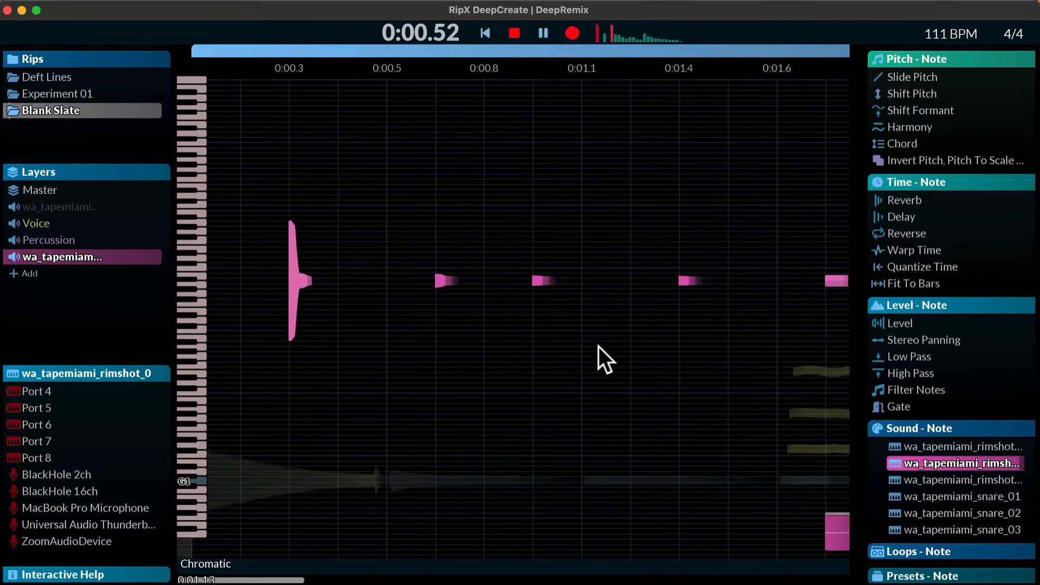
pyautogui.press('space')
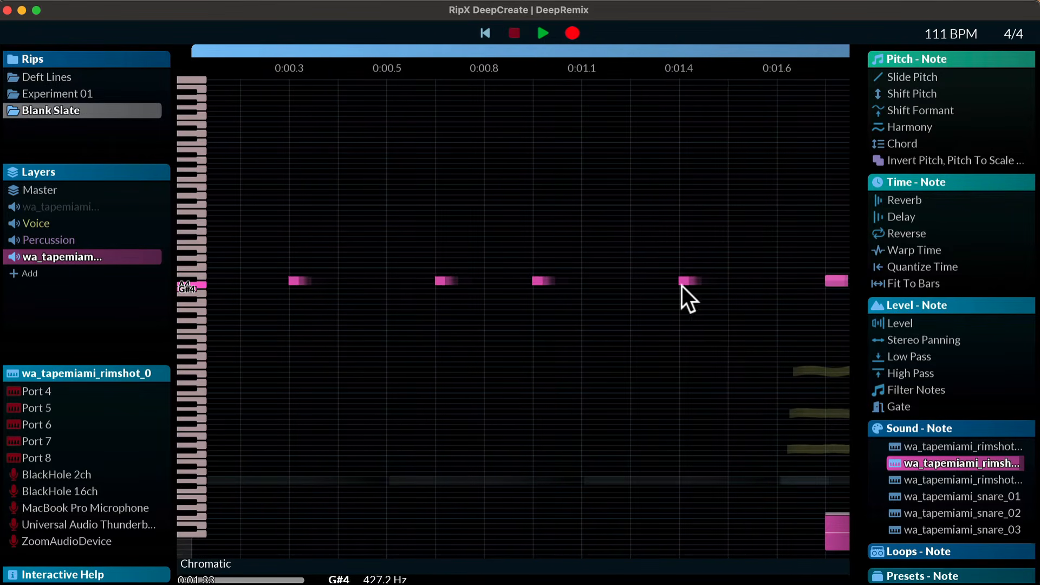
# - Add a copy of the last rimshot with Reverse applied, move it to Bb4 at about 0:02.03, and play the pattern
pyautogui.hscroll(5, 739, 290)
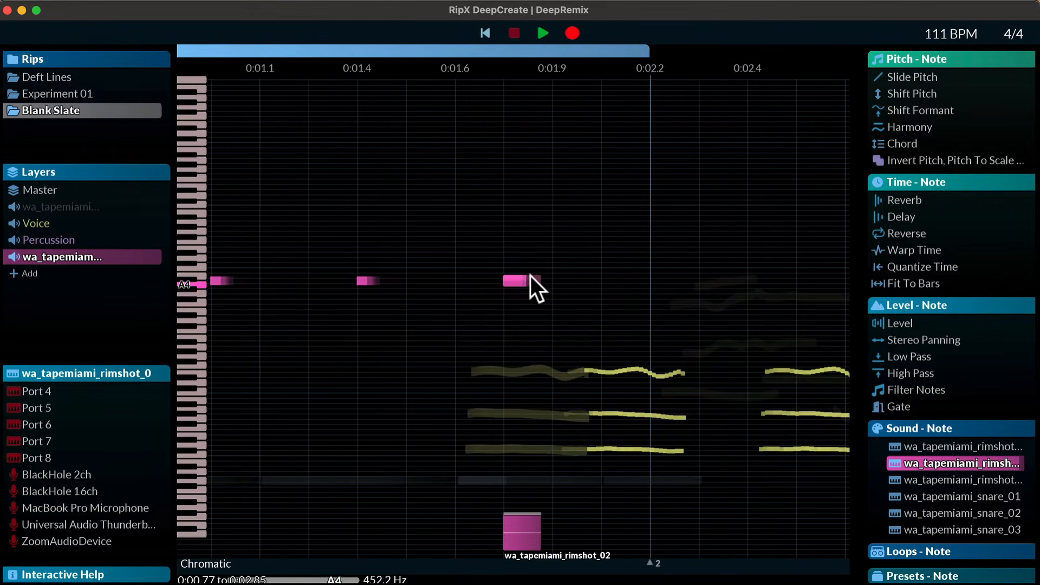
pyautogui.press('super+d')
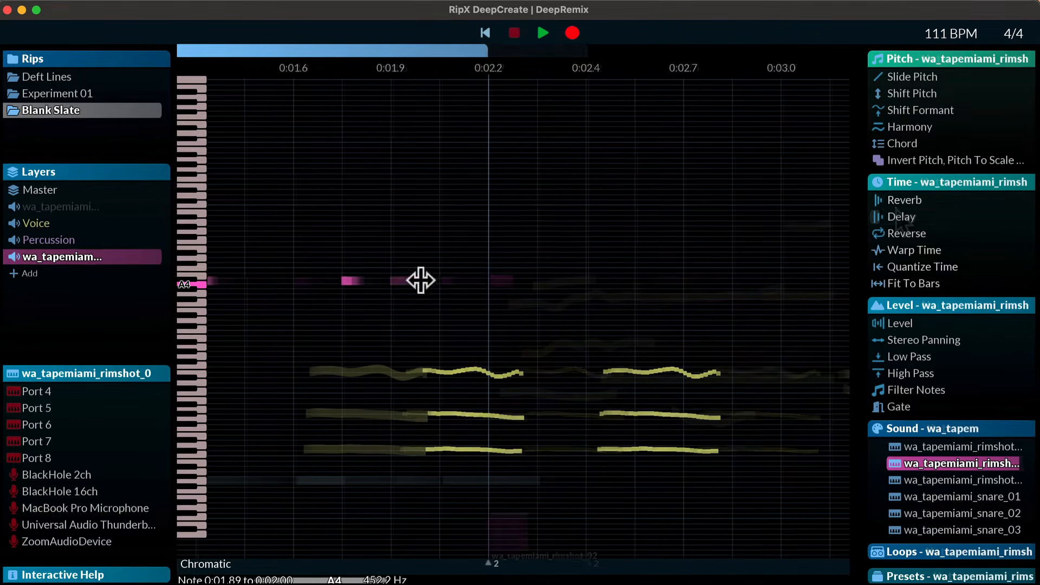
pyautogui.click(421, 281)
pyautogui.press('r')
pyautogui.moveTo(1012, 231); pyautogui.dragTo(824, 251)
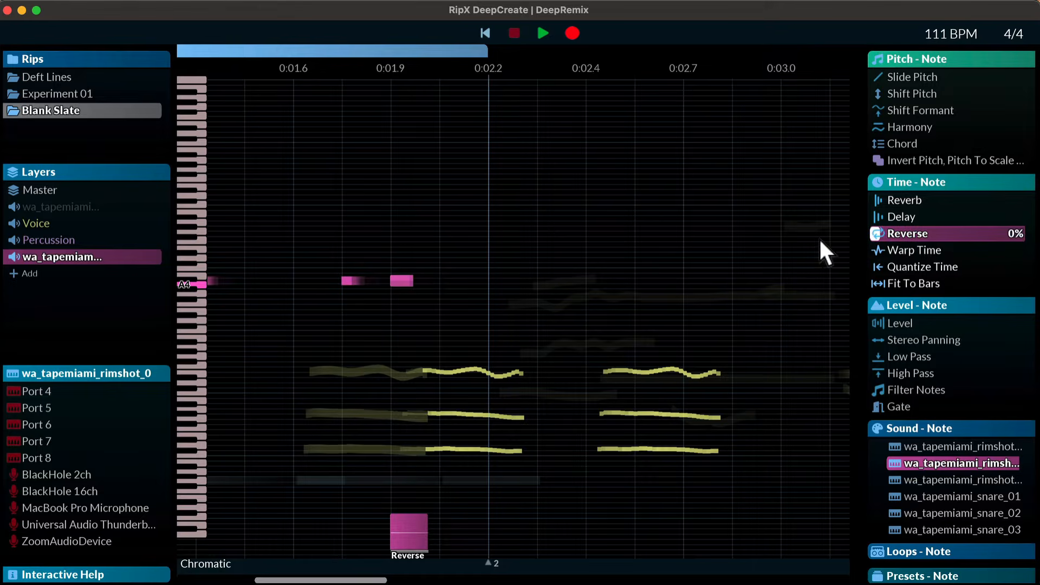
pyautogui.moveTo(633, 252); pyautogui.dragTo(638, 251)
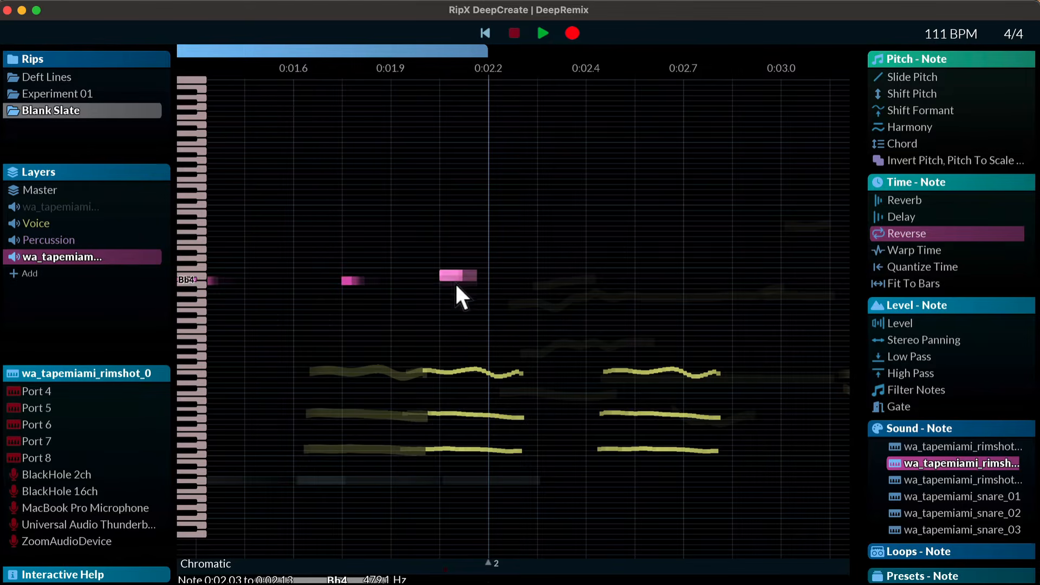
pyautogui.press('space')
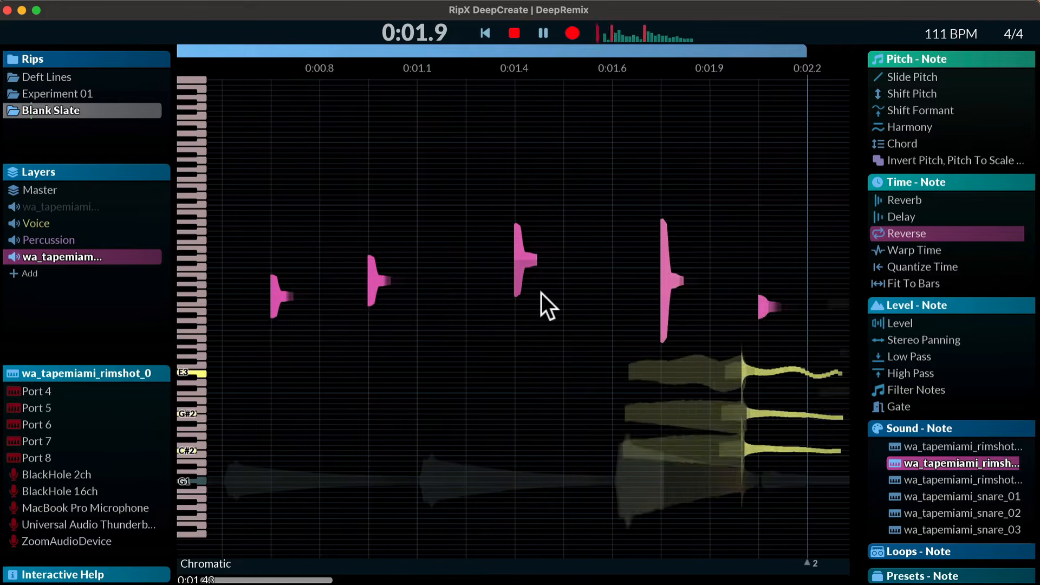
pyautogui.press('space')
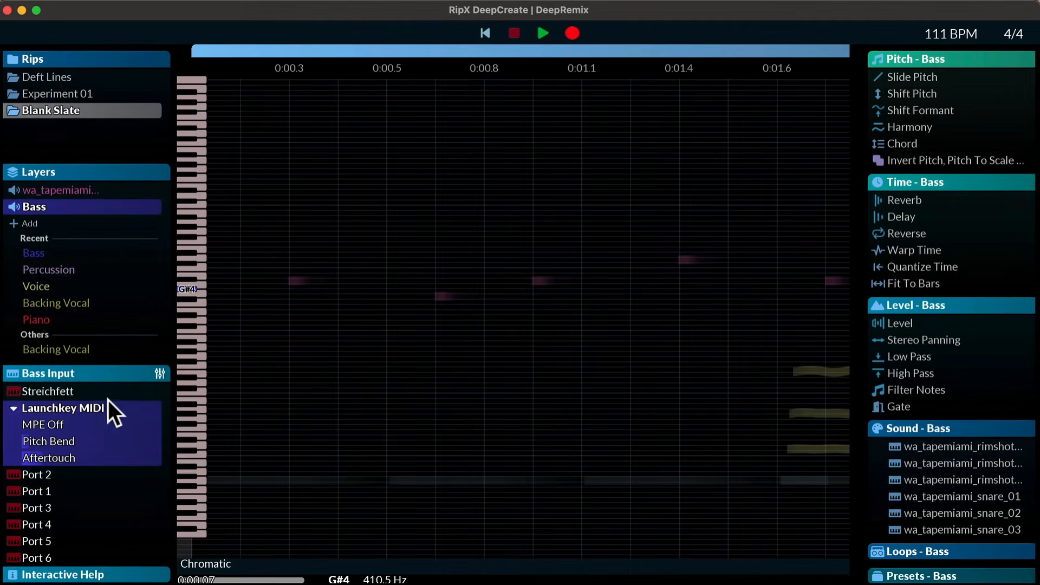
# - Capture a practice clip from the Launchkey MIDI input, and record a bass take into the Bass layer
pyautogui.click(12, 406)
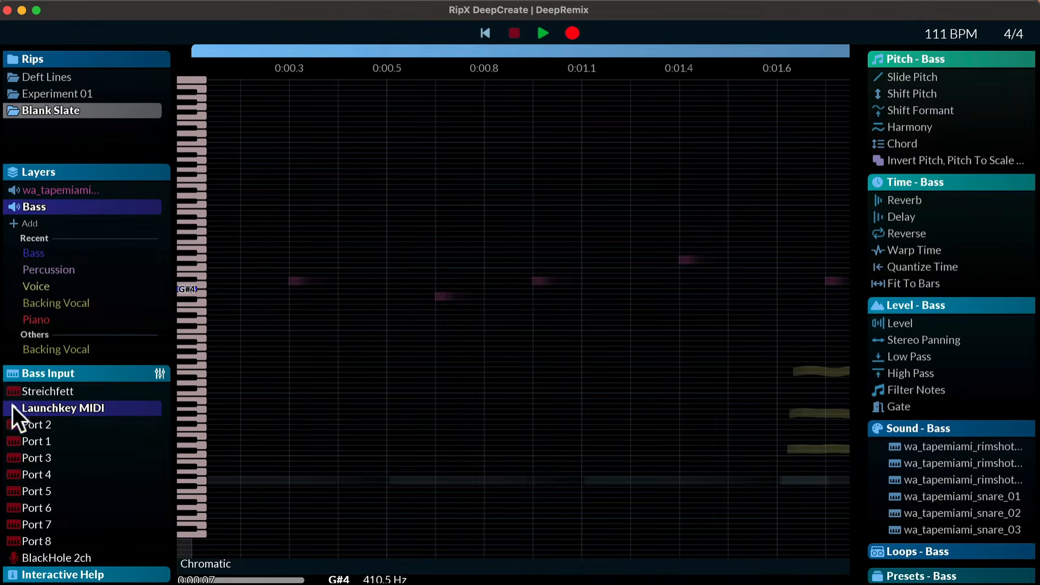
pyautogui.click(12, 406)
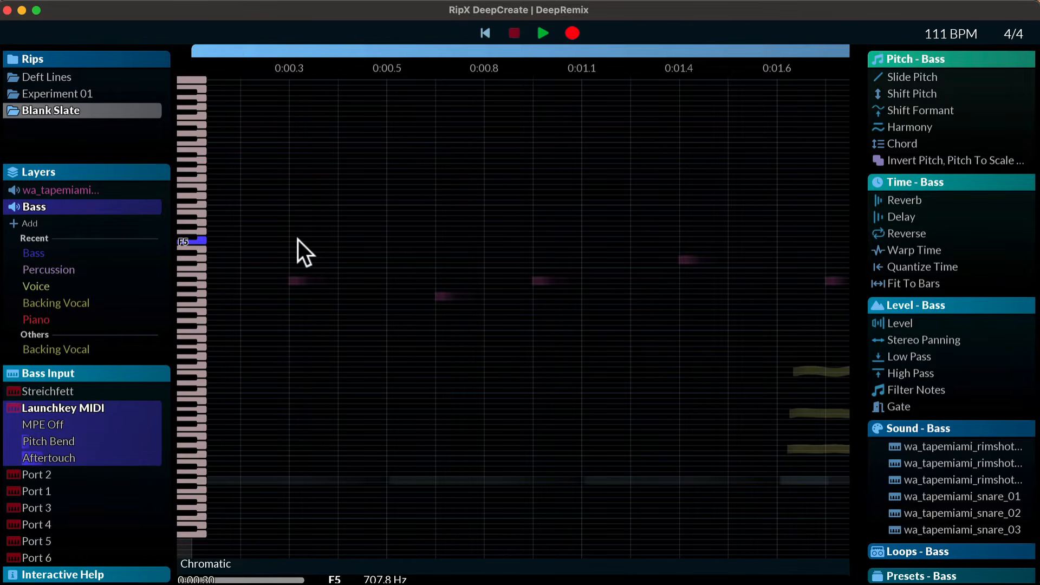
pyautogui.press('r')
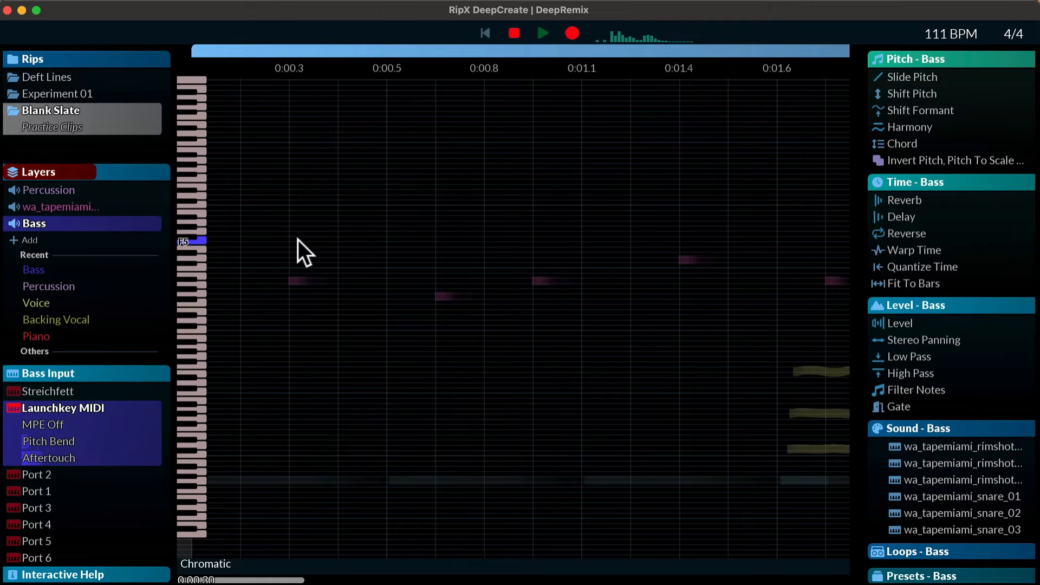
pyautogui.press('space')
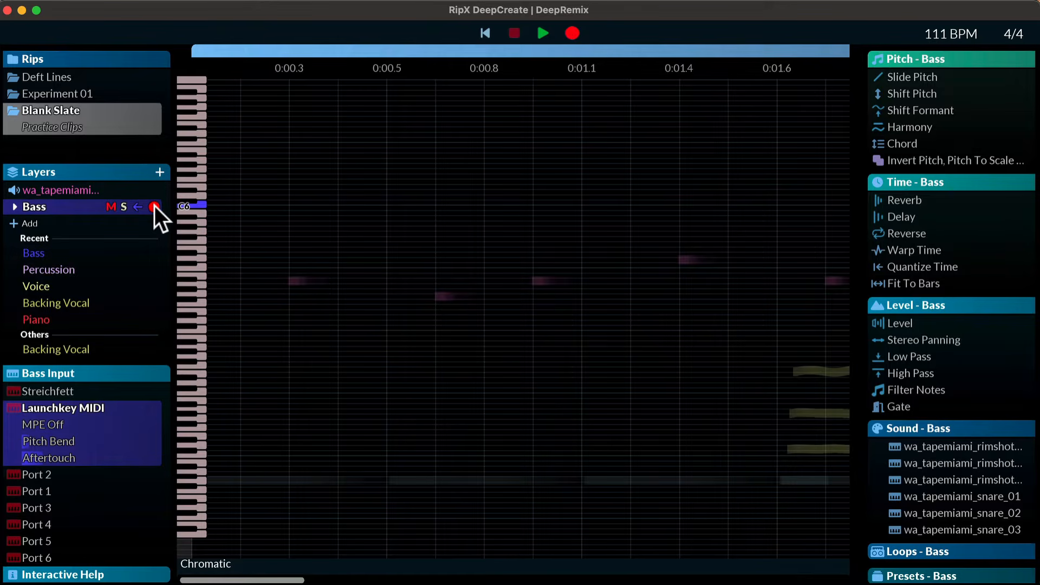
pyautogui.click(155, 207)
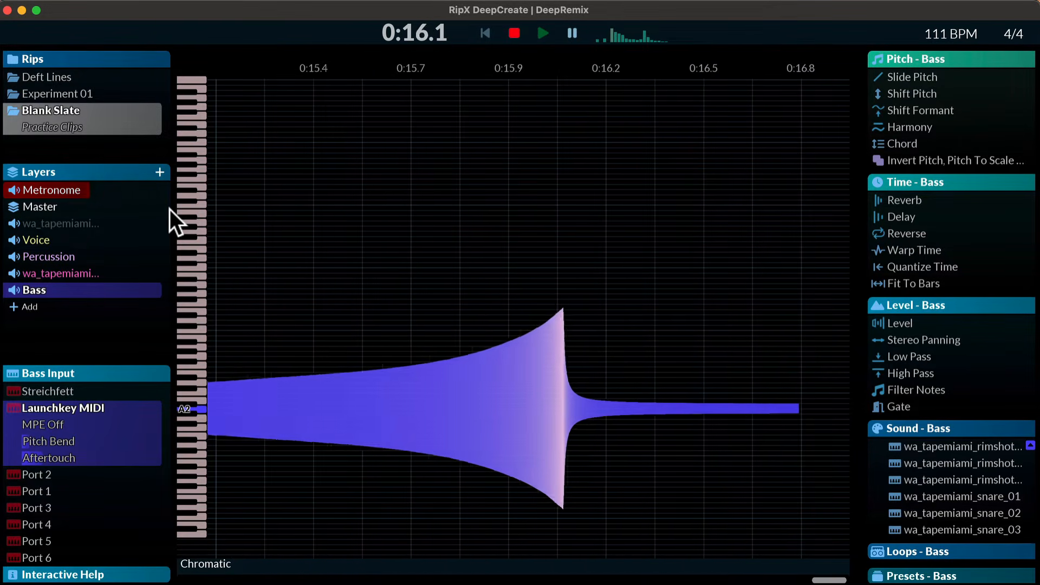
pyautogui.click(514, 33)
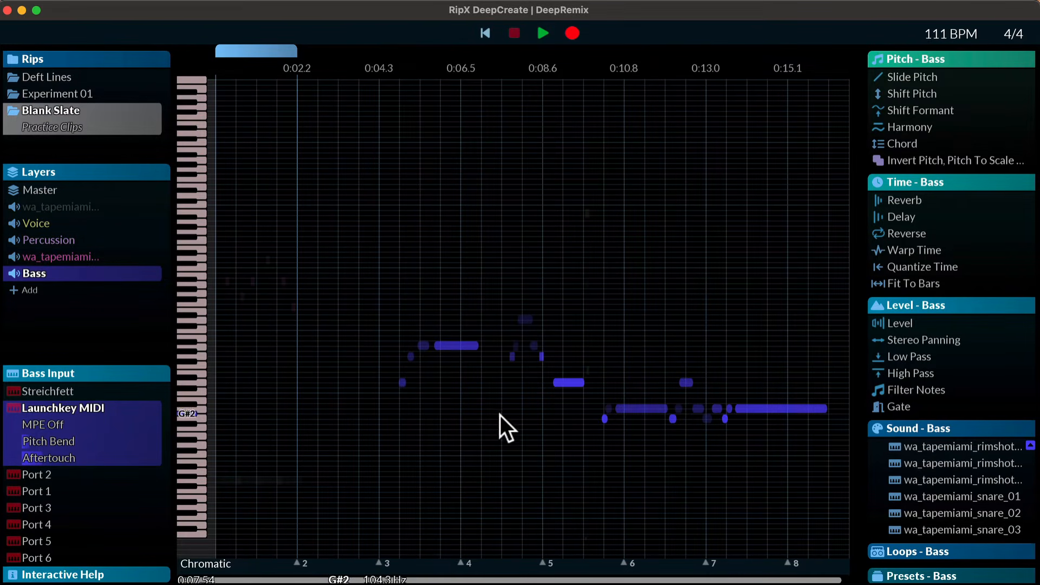
# - Inspect the recorded bass notes between about 0:09 and 0:12
pyautogui.click(569, 381)
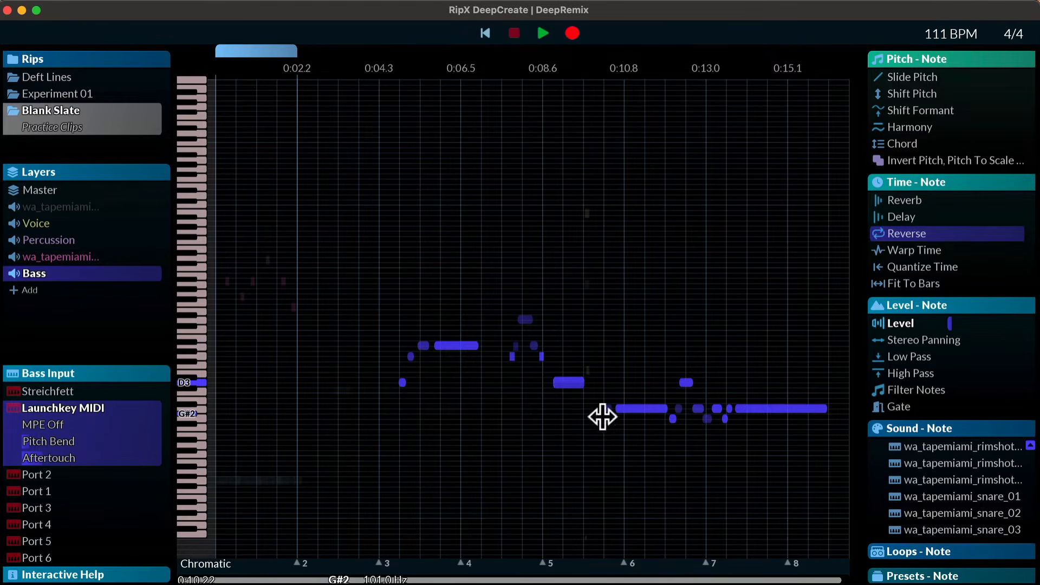
pyautogui.click(631, 424)
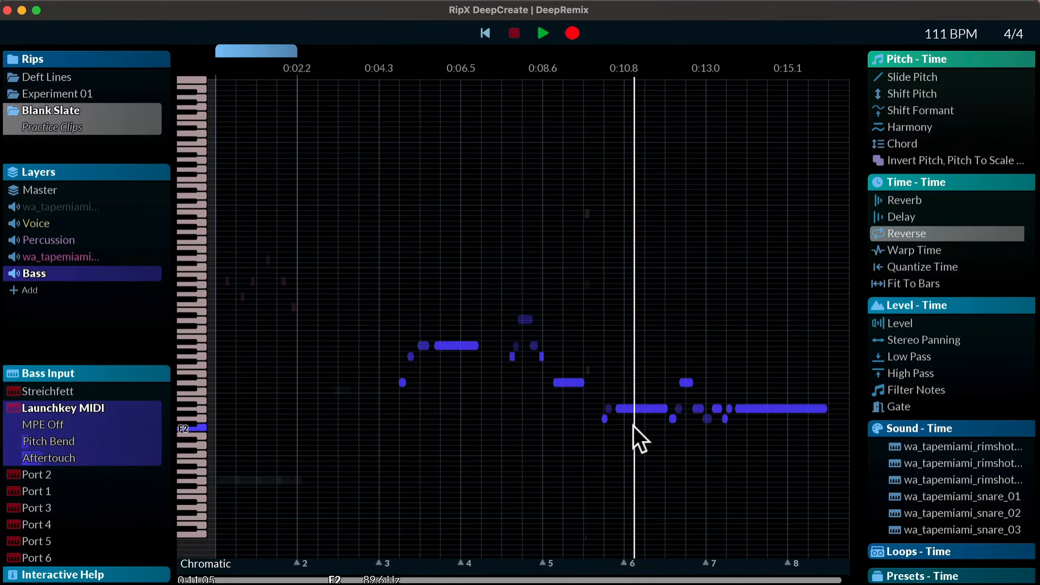
pyautogui.click(662, 401)
pyautogui.click(654, 392)
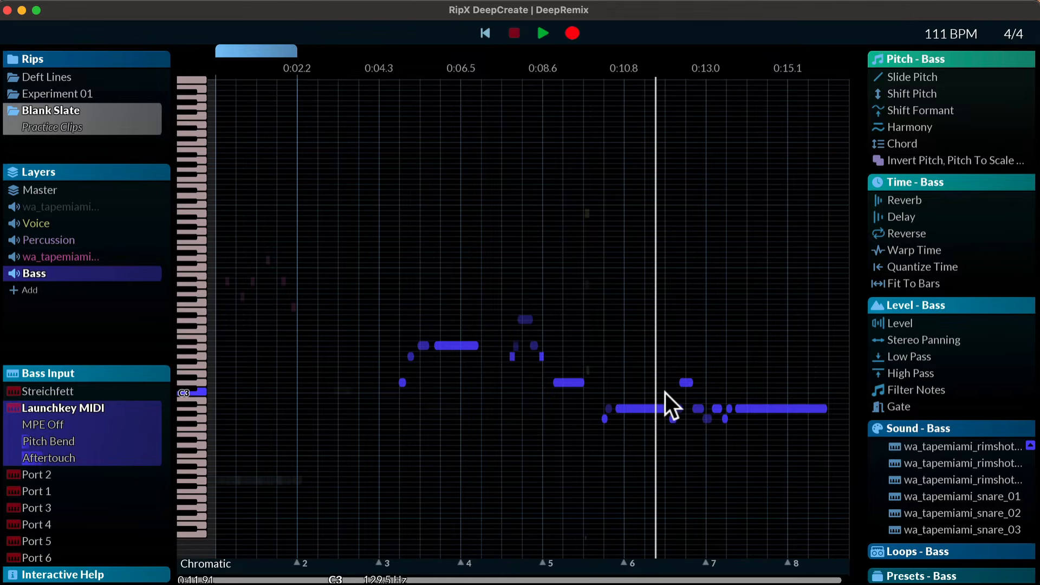
pyautogui.moveTo(664, 392); pyautogui.dragTo(600, 425)
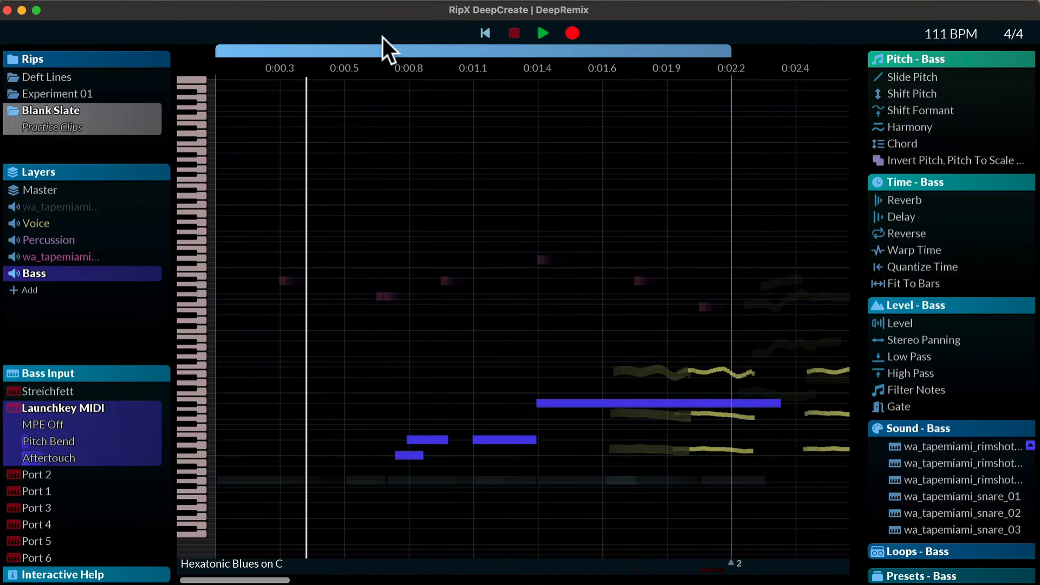
# - Move the short C2 bass note earlier so it starts at about 0:00.6
pyautogui.moveTo(383, 65); pyautogui.dragTo(499, 140)
pyautogui.click(476, 455)
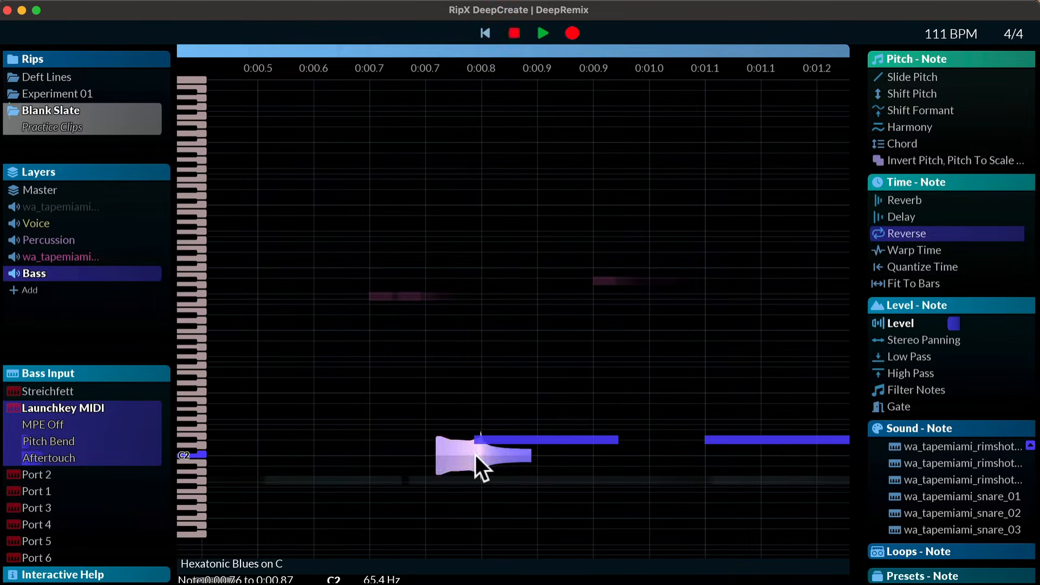
pyautogui.hscroll(-5, 475, 456)
pyautogui.hscroll(3, 519, 463)
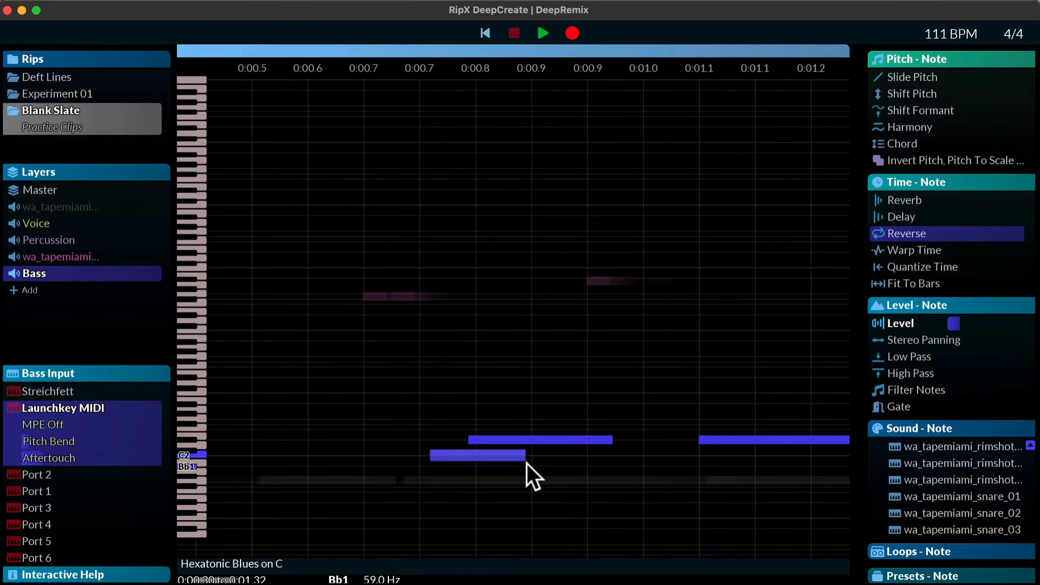
pyautogui.moveTo(478, 453); pyautogui.dragTo(352, 451)
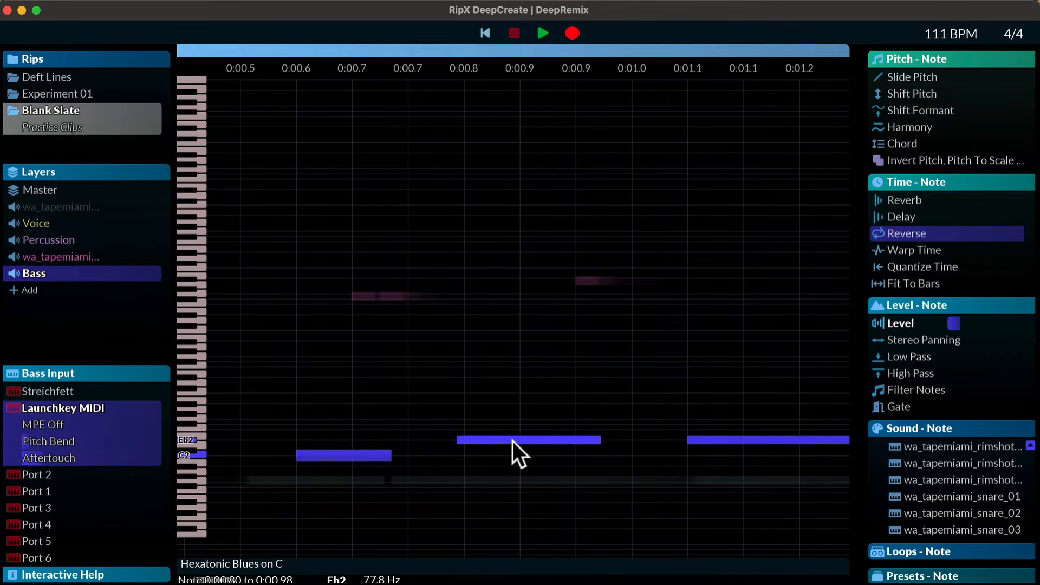
# - Align the first Eb2 bass note to about 0:00.8, and shift the G1 bass note to start at about 0:01.2
pyautogui.moveTo(484, 436); pyautogui.dragTo(489, 435)
pyautogui.hscroll(5, 505, 439)
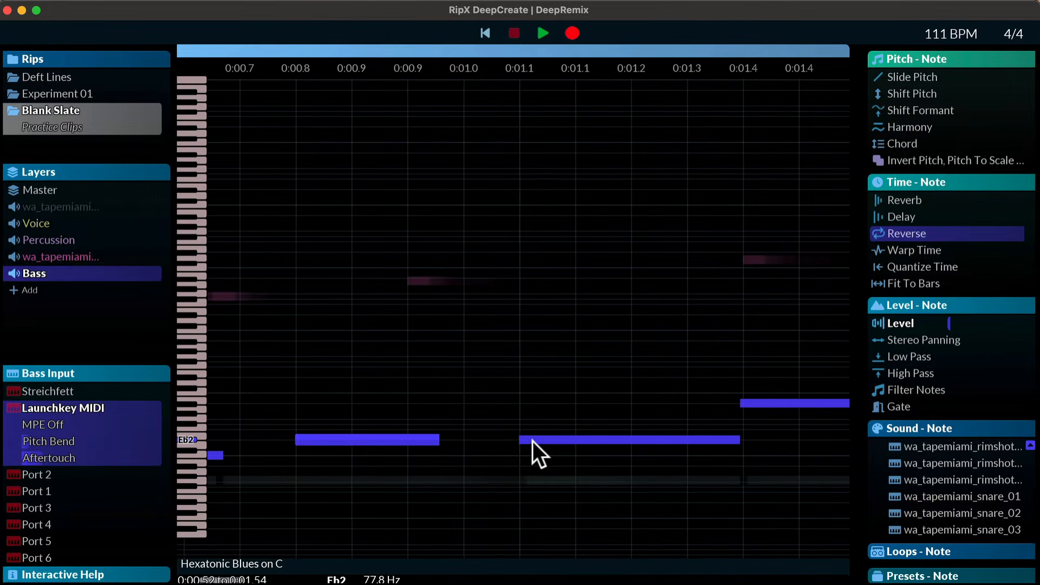
pyautogui.hscroll(10, 617, 434)
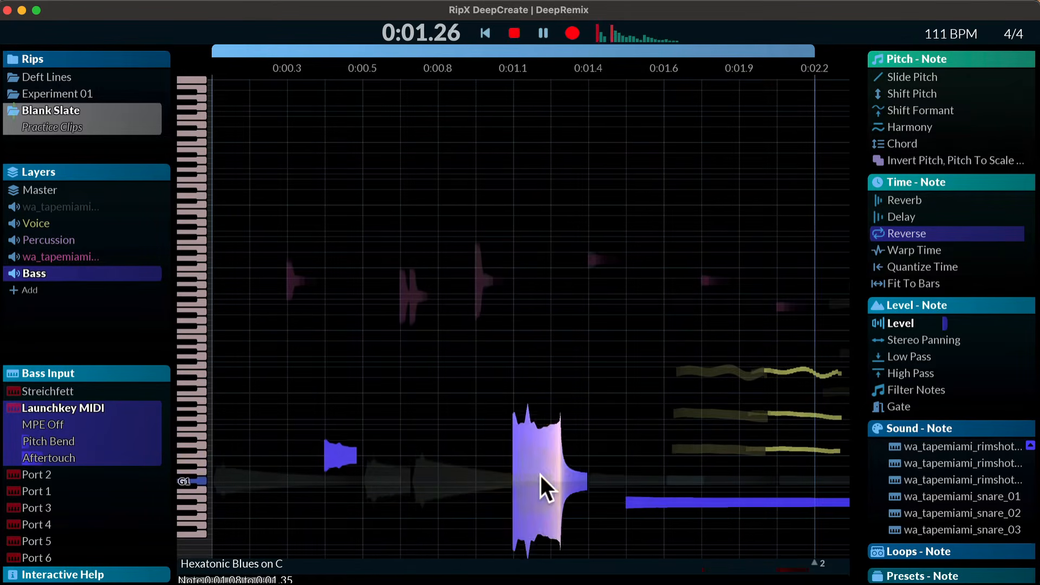
pyautogui.moveTo(537, 475); pyautogui.dragTo(577, 472)
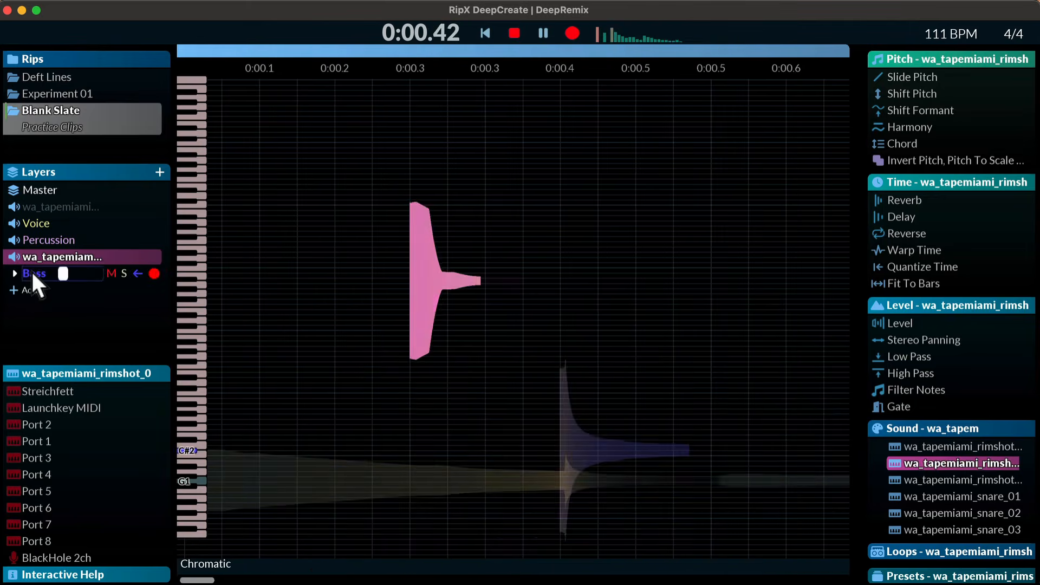
# - Expand the Bass layer's tone controls and raise its Low level slightly
pyautogui.click(31, 271)
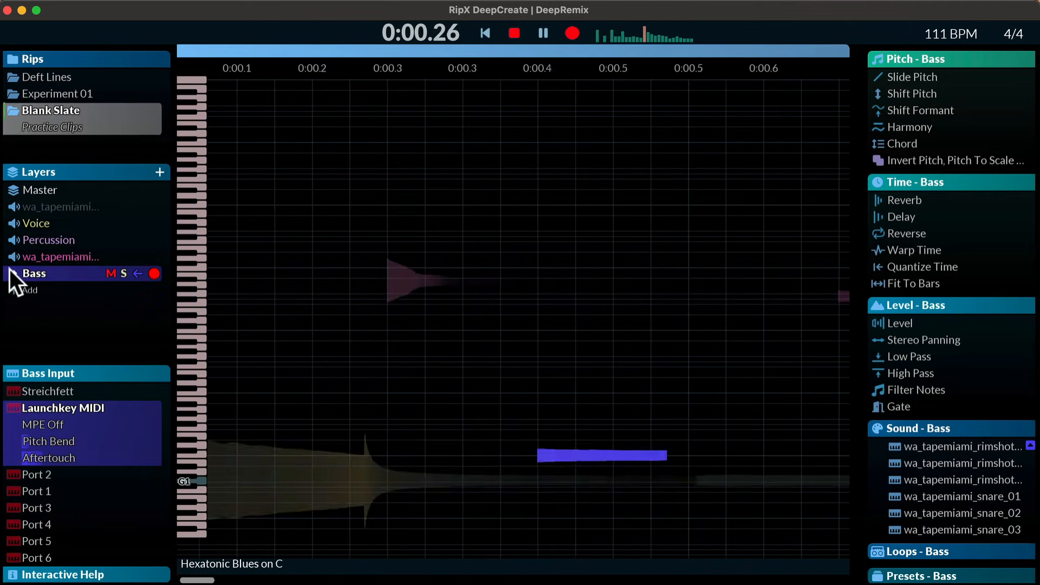
pyautogui.click(16, 272)
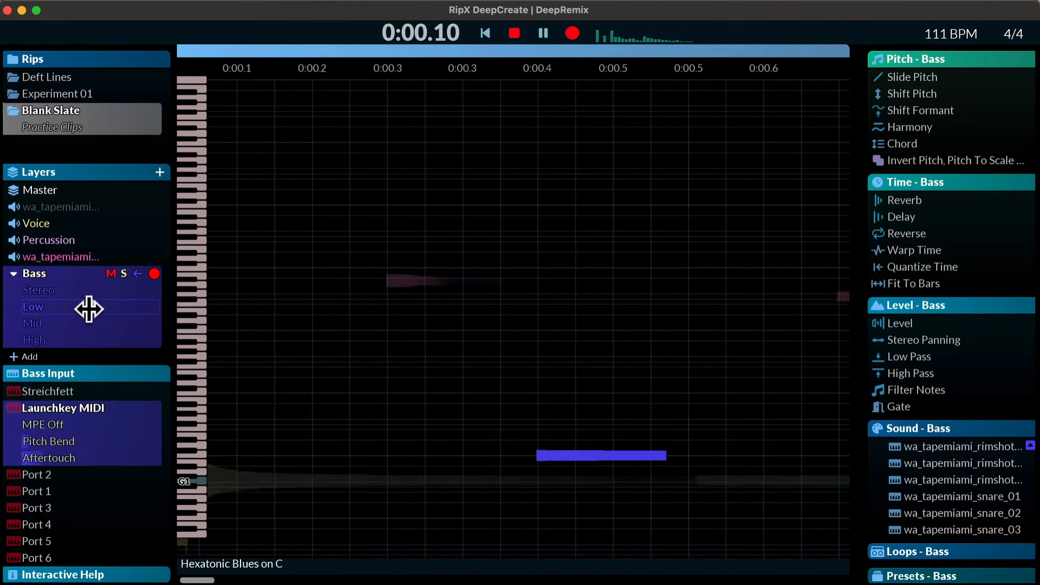
pyautogui.moveTo(90, 308); pyautogui.dragTo(102, 306)
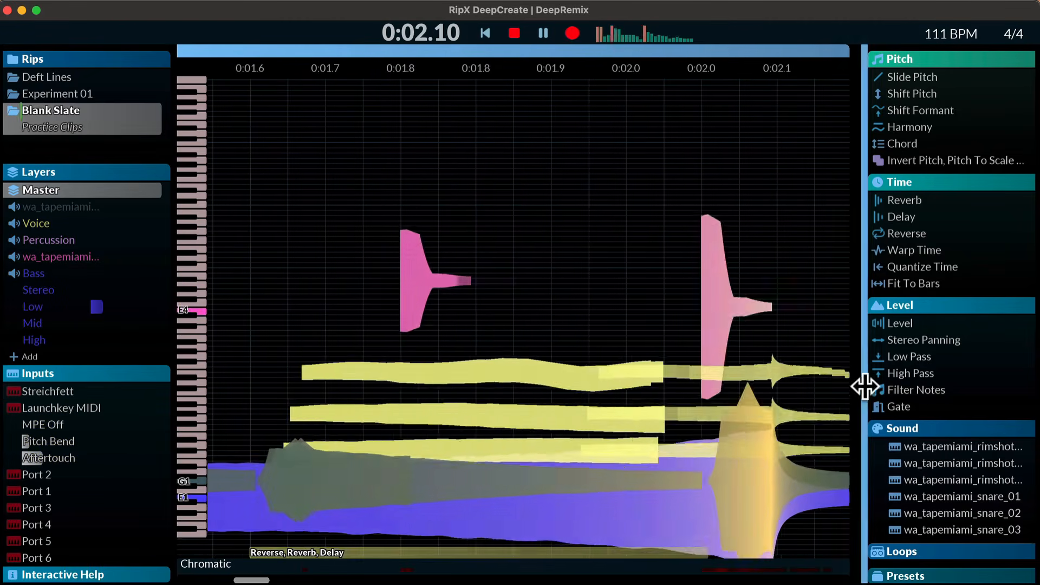
# - Browse the Sound library categories and examine the instruments inside Virtual Instruments
pyautogui.scroll(6, 928, 457)
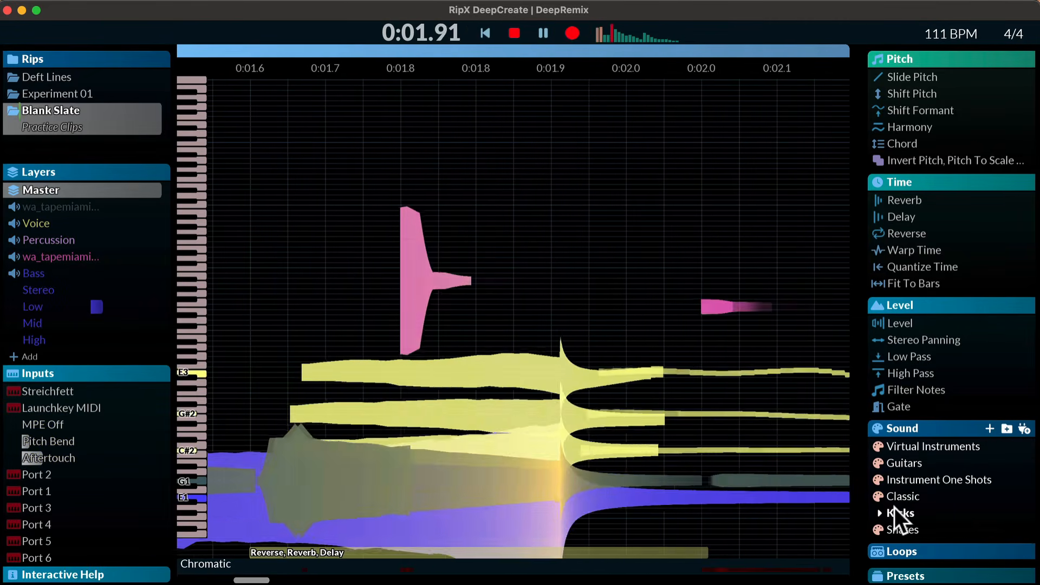
pyautogui.scroll(-4, 895, 495)
pyautogui.scroll(2, 894, 487)
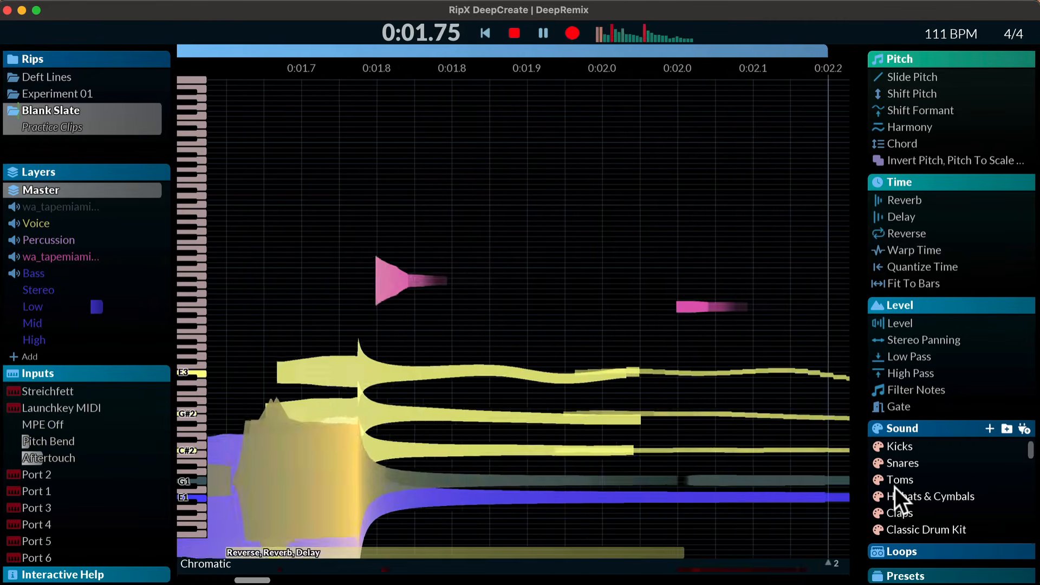
pyautogui.scroll(-6, 894, 488)
pyautogui.scroll(8, 895, 487)
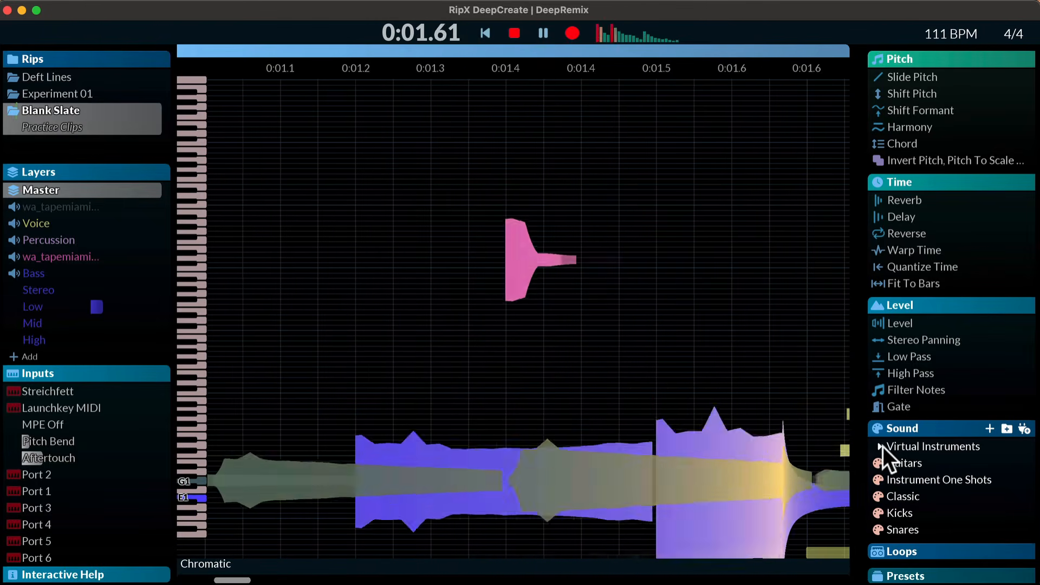
pyautogui.click(878, 446)
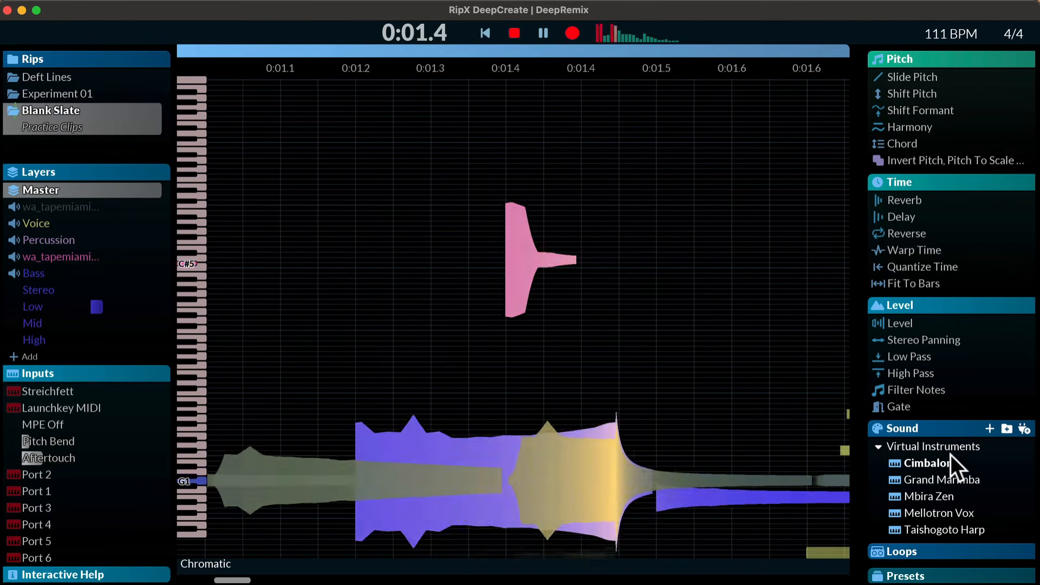
pyautogui.scroll(-5, 979, 477)
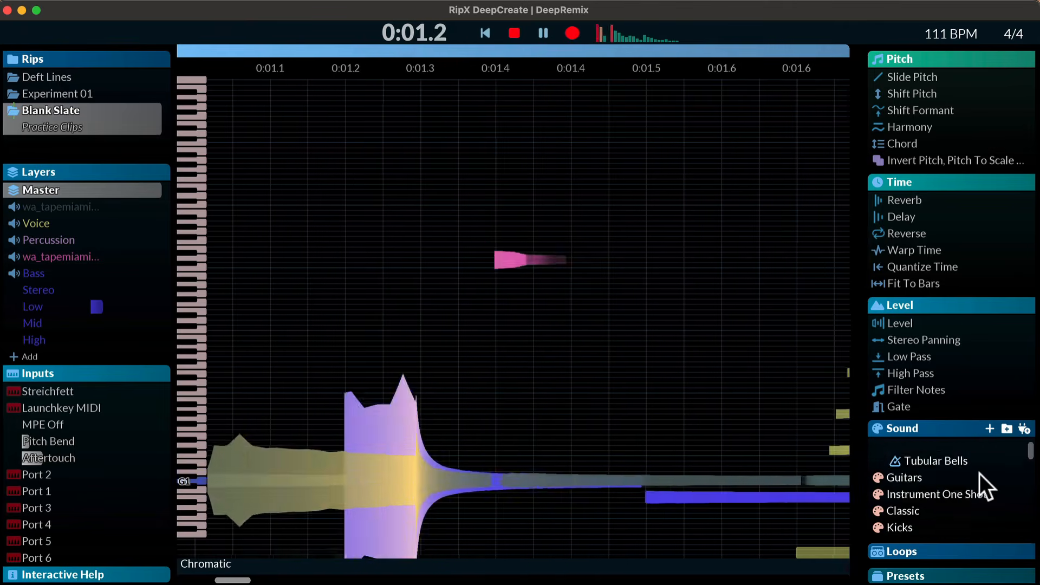
pyautogui.scroll(4, 979, 475)
pyautogui.scroll(-1, 979, 474)
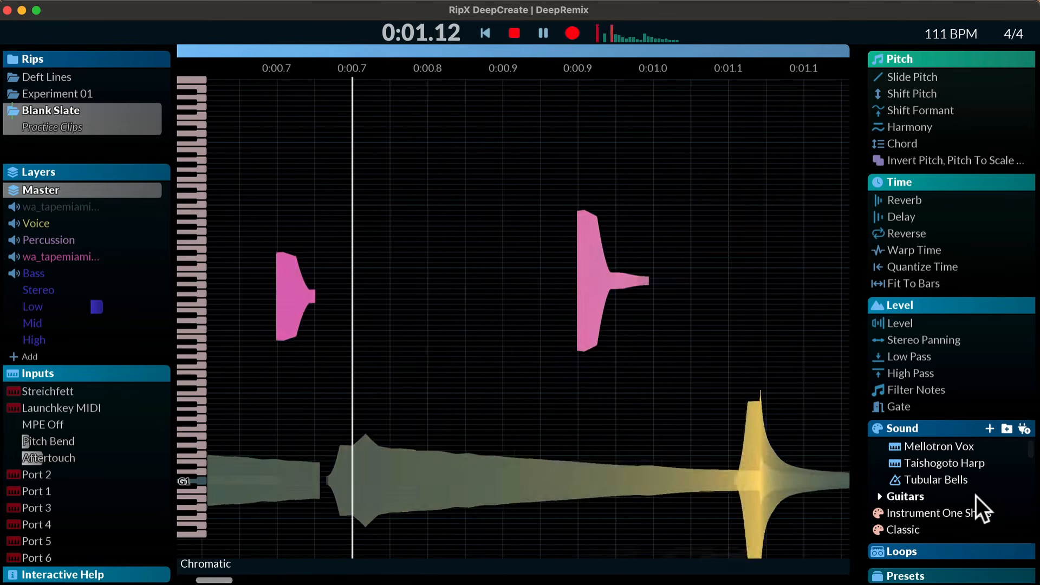
pyautogui.scroll(3, 974, 495)
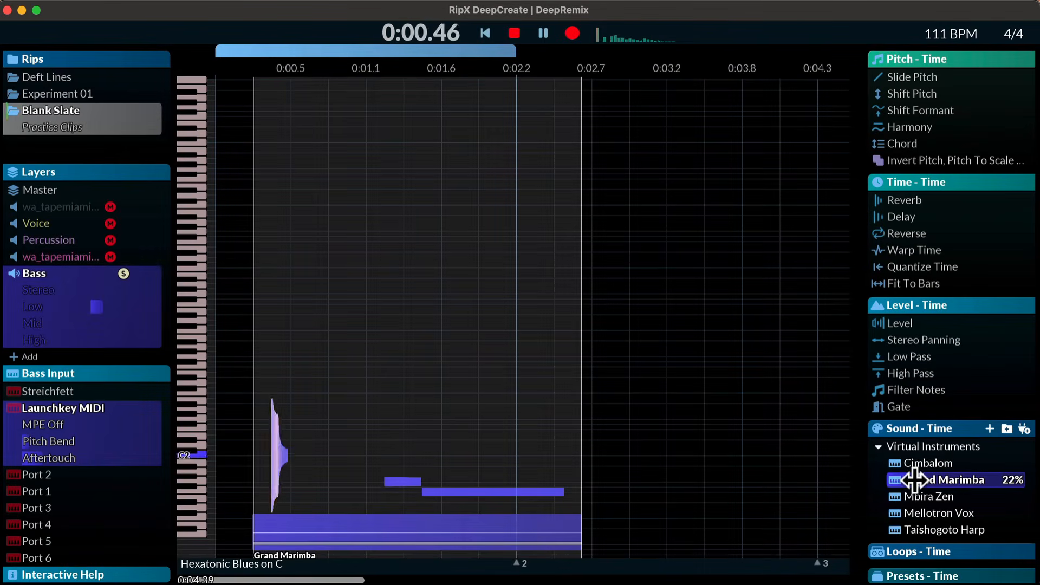
# - Apply the Mellotron Vox sound to the long Eb1 bass note at about 29%, replacing Grand Marimba
pyautogui.click(411, 428)
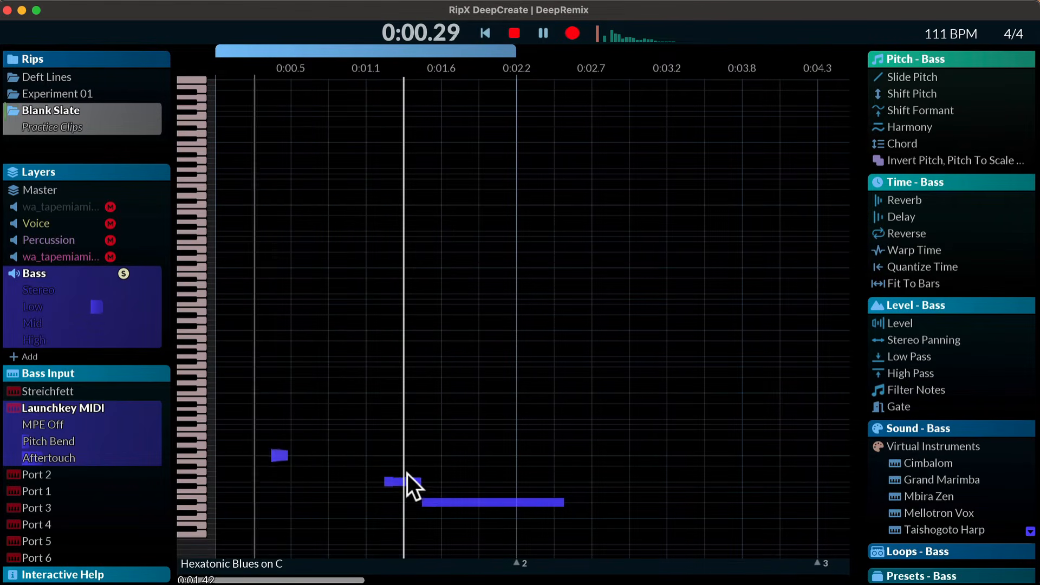
pyautogui.click(402, 478)
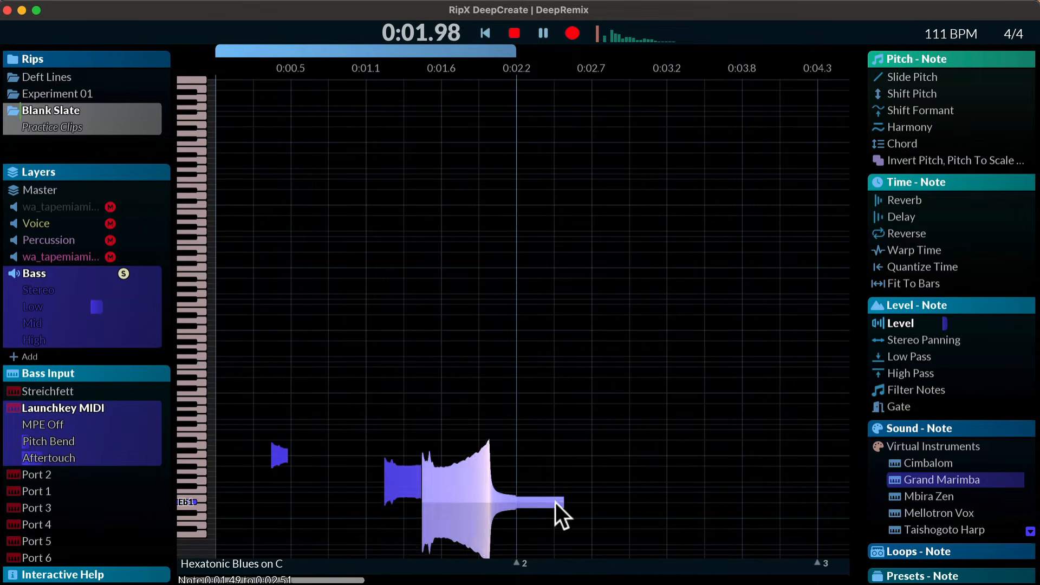
pyautogui.click(969, 512)
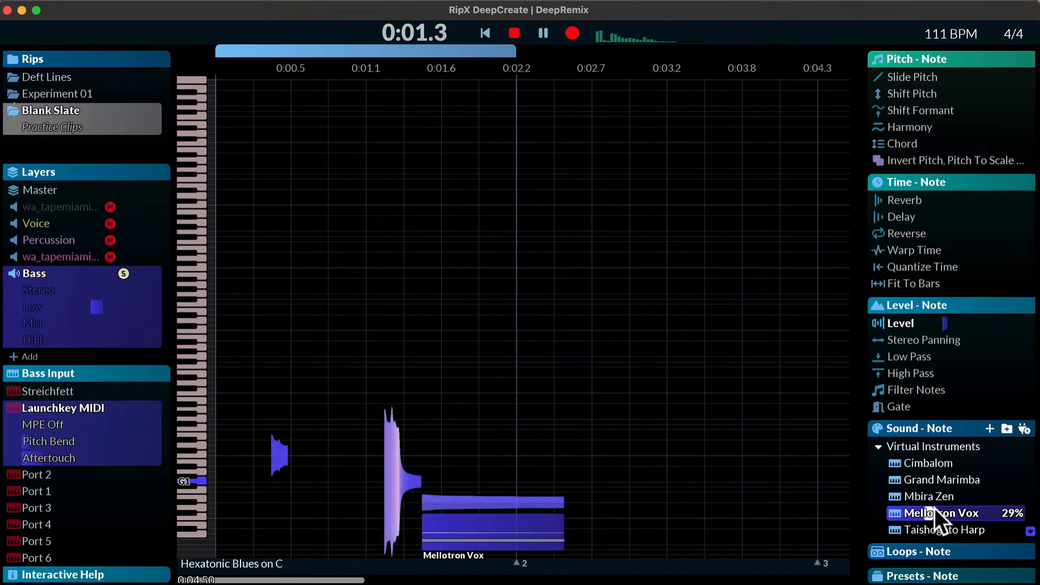
# - Try the Taishogoto Harp and Cimbalom sounds on the C2 bass note
pyautogui.click(280, 453)
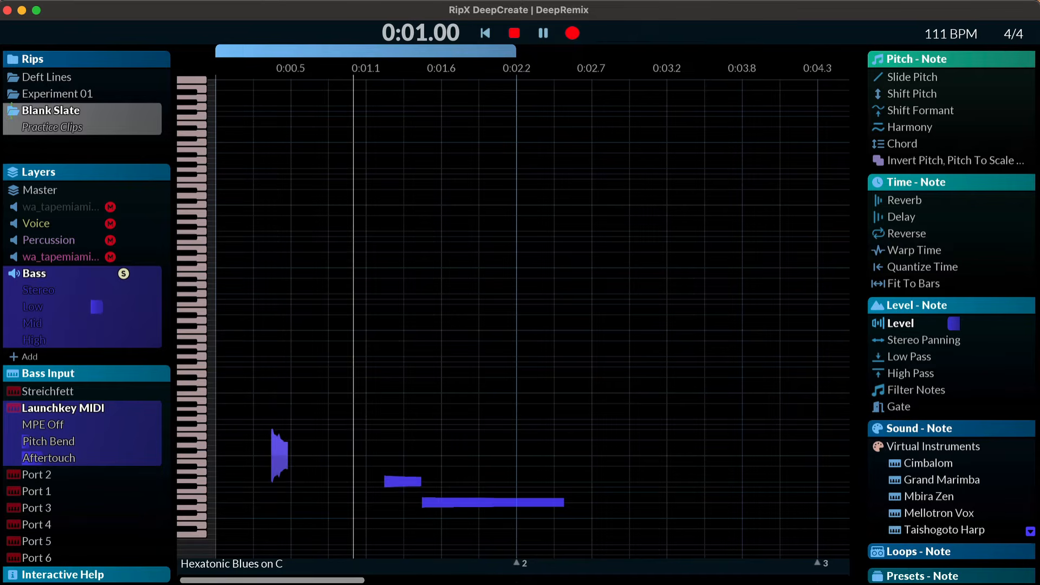
pyautogui.click(945, 528)
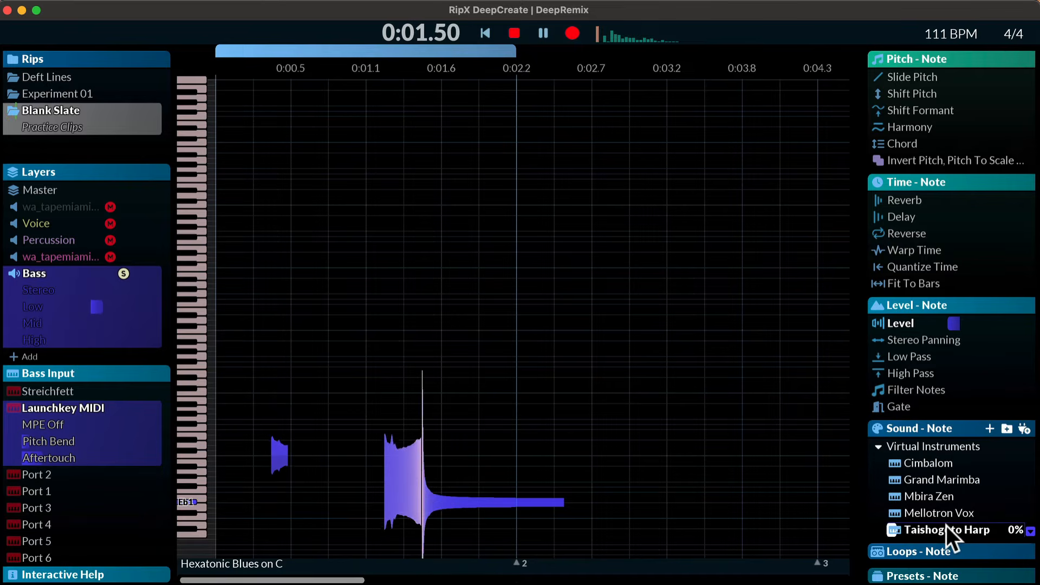
pyautogui.scroll(-5, 945, 450)
pyautogui.scroll(5, 947, 455)
pyautogui.click(960, 459)
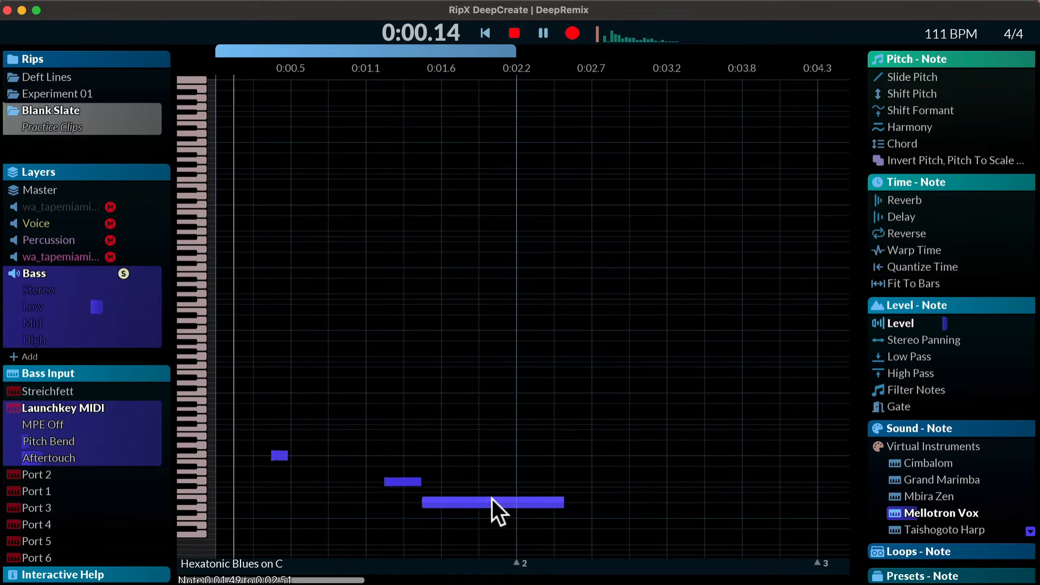
# - Edit the Mellotron Vox amount curve along the long Eb1 bass note, raising it over the note's first part
pyautogui.click(895, 512)
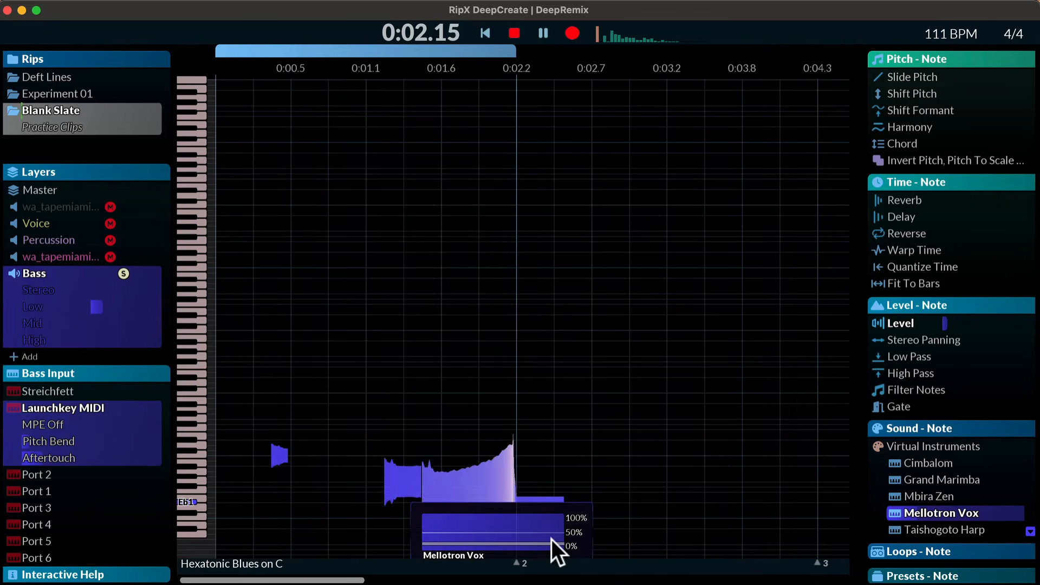
pyautogui.moveTo(427, 541)
pyautogui.mouseDown()
pyautogui.moveTo(525, 513)
pyautogui.moveTo(516, 507)
pyautogui.moveTo(413, 546)
pyautogui.moveTo(399, 568)
pyautogui.moveTo(452, 552)
pyautogui.moveTo(410, 549)
pyautogui.moveTo(438, 550)
pyautogui.moveTo(476, 527)
pyautogui.mouseUp()
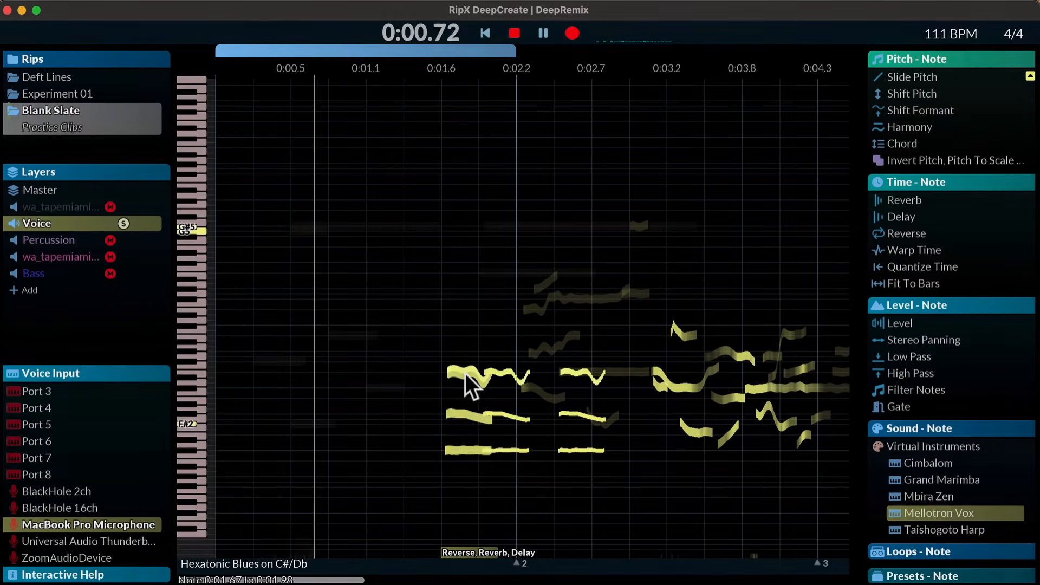
# - Duplicate a Voice layer note from about 0:01.67 and place the copy around F#5 at about 0:00.8
pyautogui.press('super+c')
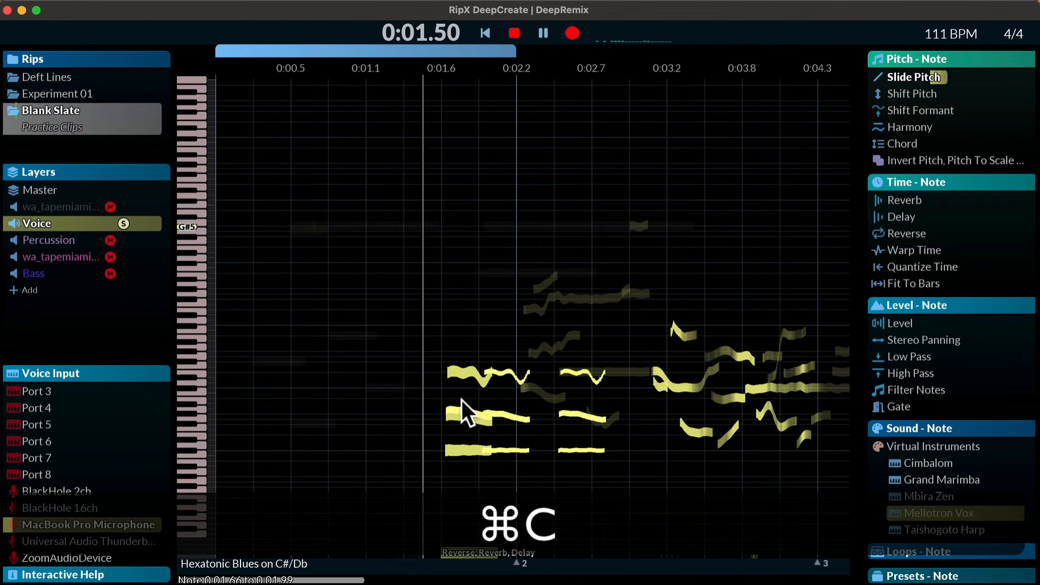
pyautogui.press('super+v')
pyautogui.press('super+c')
pyautogui.press('super+v')
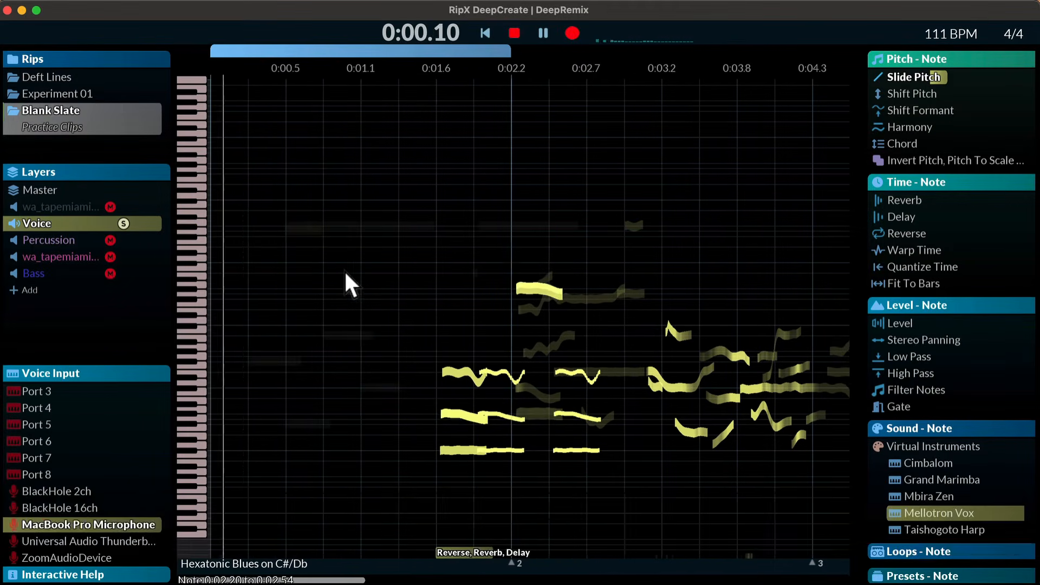
pyautogui.moveTo(529, 289); pyautogui.dragTo(342, 292)
pyautogui.hscroll(3, 365, 274)
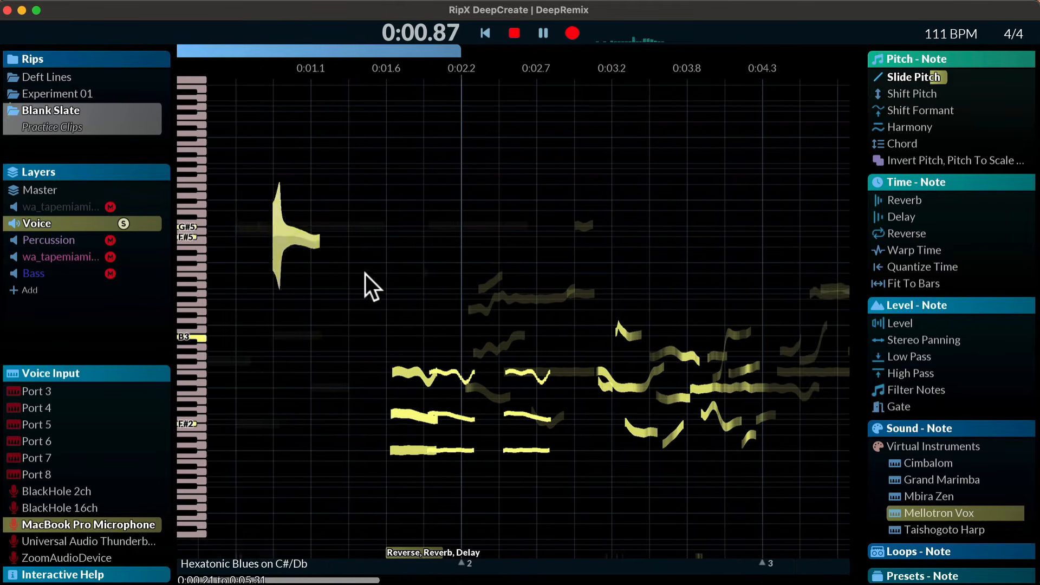
pyautogui.hscroll(-3, 315, 255)
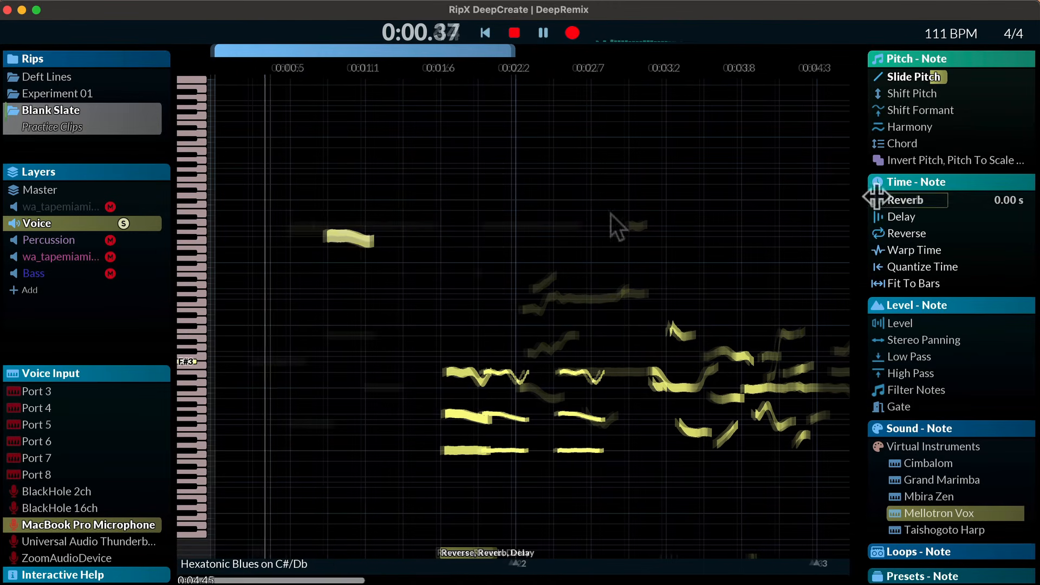
# - Add Reverb to the copied voice note, and look through the other available Time effects
pyautogui.moveTo(875, 199); pyautogui.dragTo(960, 197)
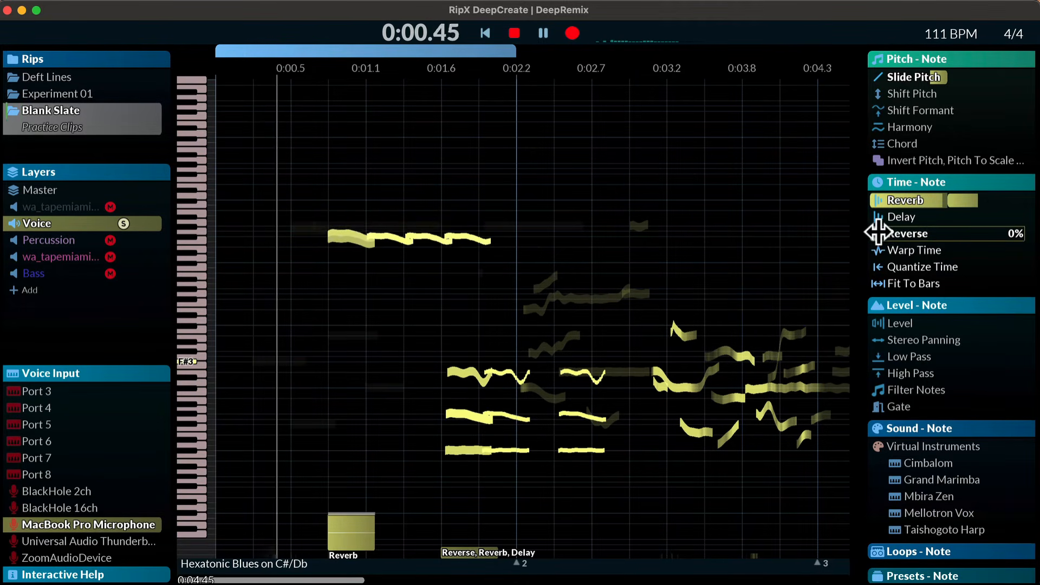
pyautogui.scroll(-2, 875, 232)
pyautogui.moveTo(875, 232)
pyautogui.mouseDown()
pyautogui.moveTo(932, 232)
pyautogui.moveTo(888, 233)
pyautogui.mouseUp()
pyautogui.scroll(2, 918, 229)
pyautogui.scroll(-3, 919, 228)
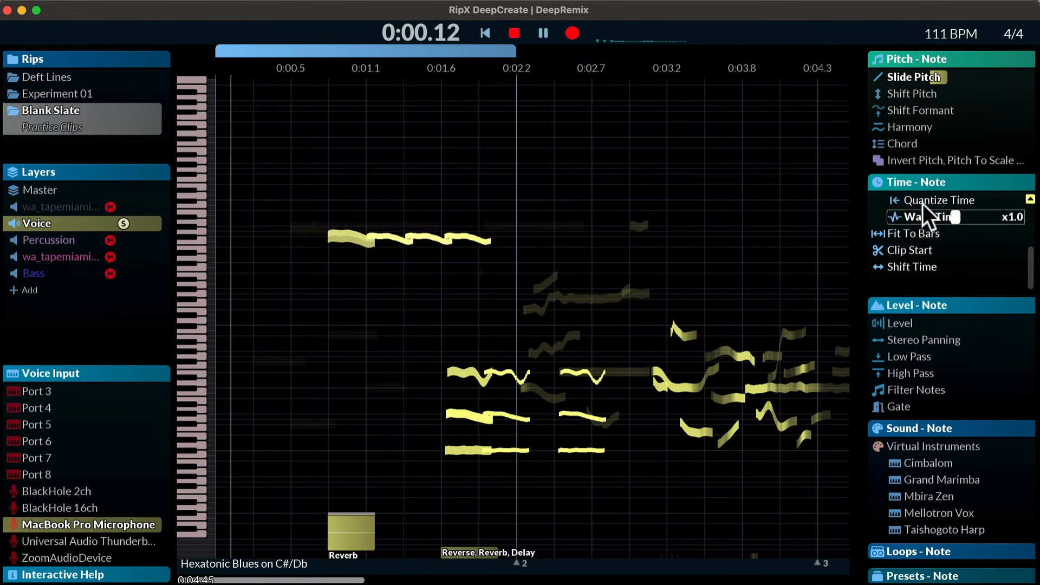
pyautogui.scroll(3, 921, 203)
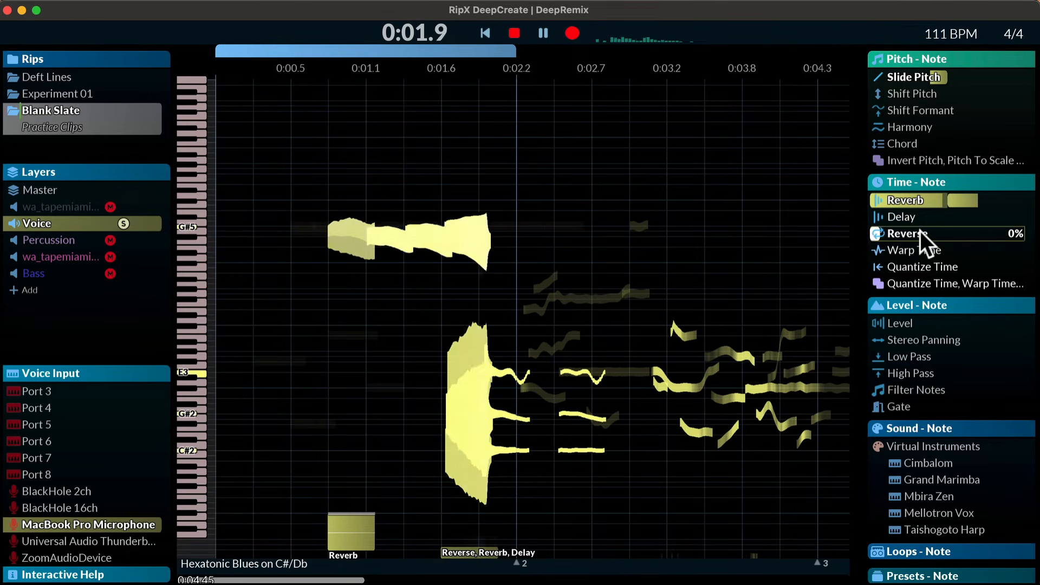
pyautogui.scroll(-5, 873, 230)
pyautogui.scroll(2, 882, 229)
pyautogui.scroll(3, 882, 229)
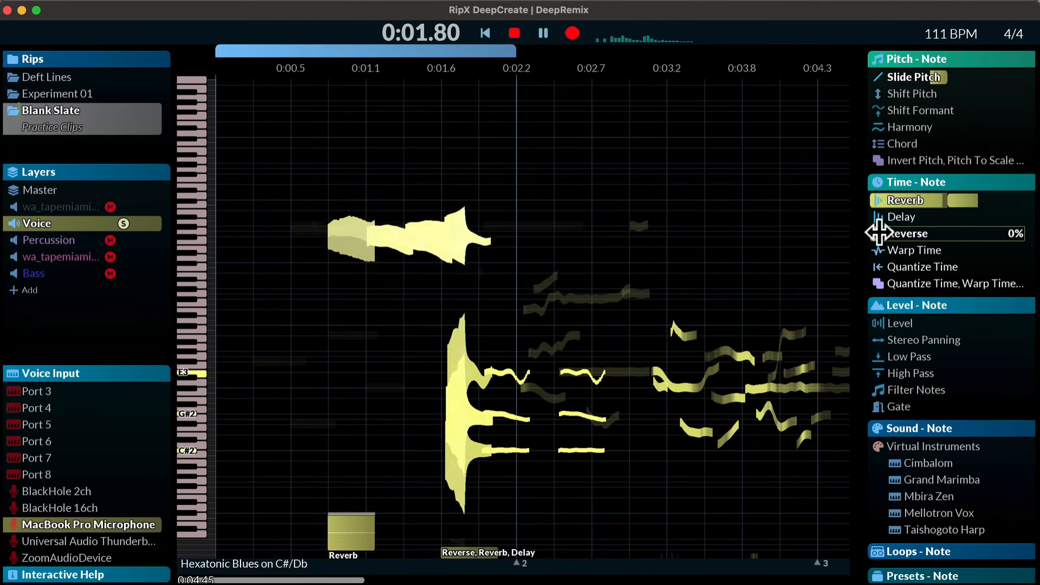
# - Apply Reverse at 60% to the copied voice note, and unsolo the Voice layer to hear the full mix
pyautogui.moveTo(895, 231); pyautogui.dragTo(940, 226)
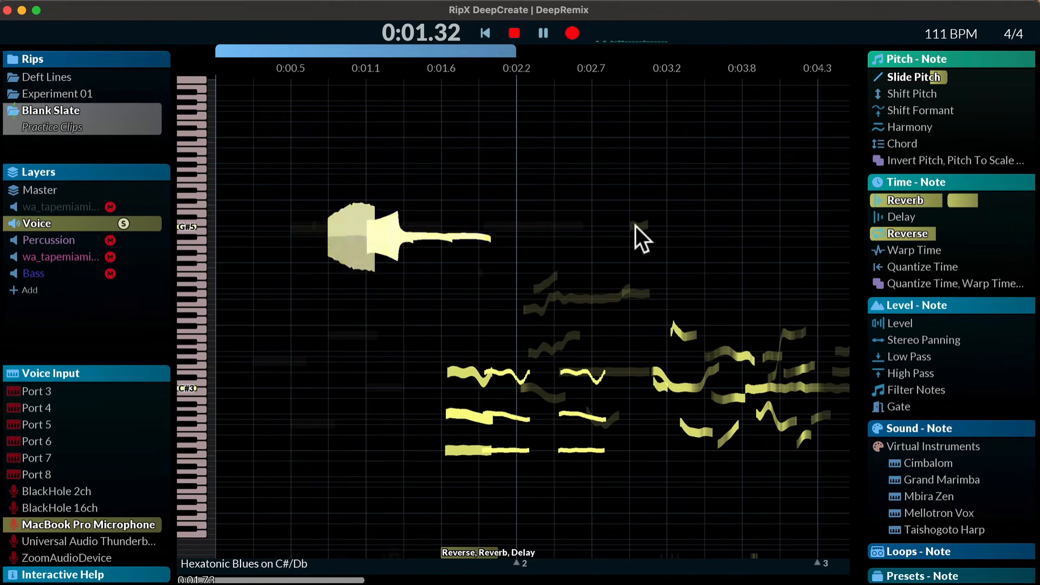
pyautogui.moveTo(921, 235)
pyautogui.moveTo(940, 231); pyautogui.dragTo(964, 232)
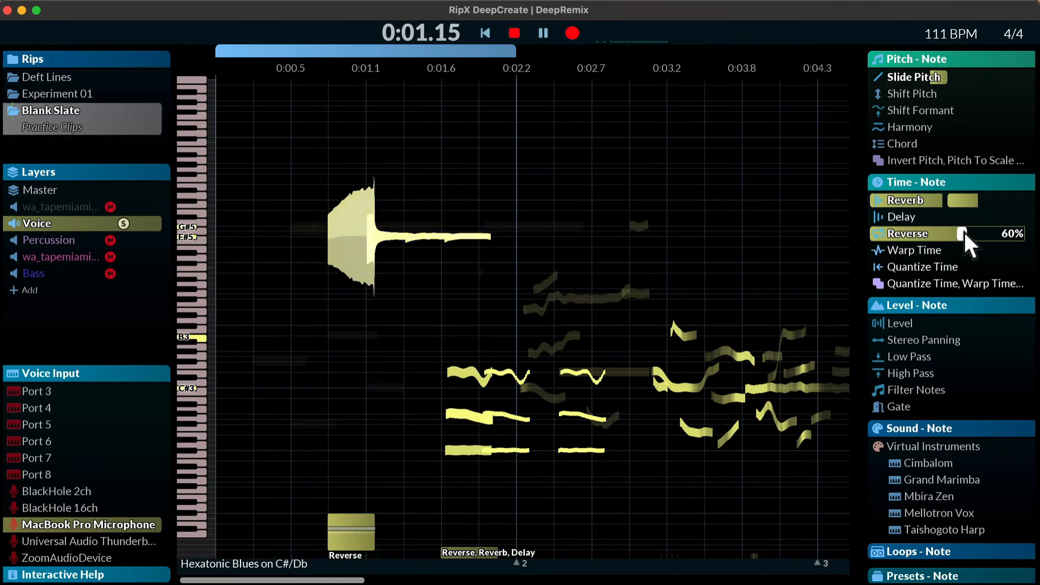
pyautogui.click(125, 221)
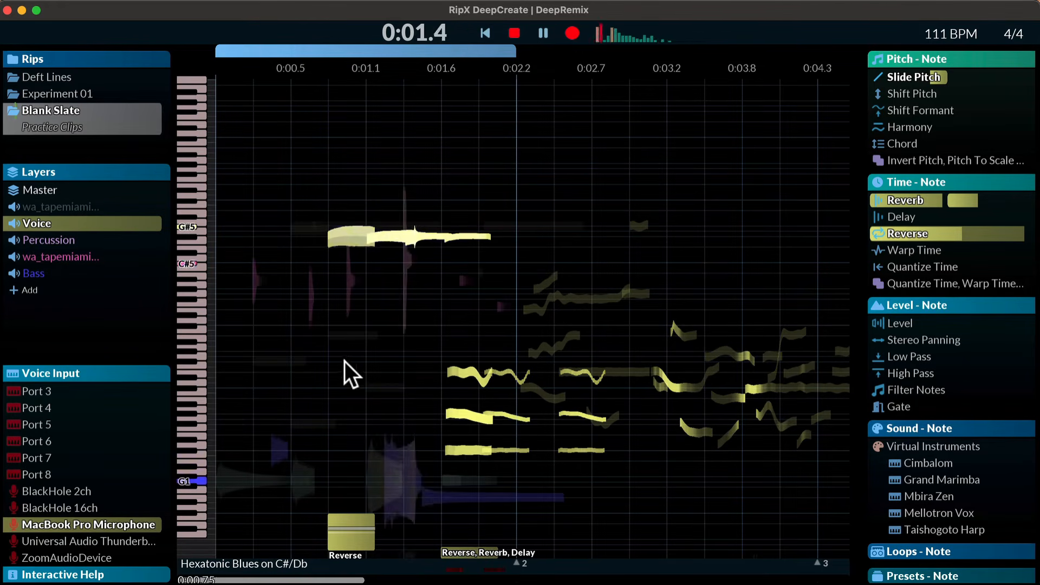
# - Browse the Miami Tape sounds and add wa_tapemiami_cl-hat_01 as a new layer with a hat note at about 0:00.27
pyautogui.click(878, 426)
pyautogui.click(885, 524)
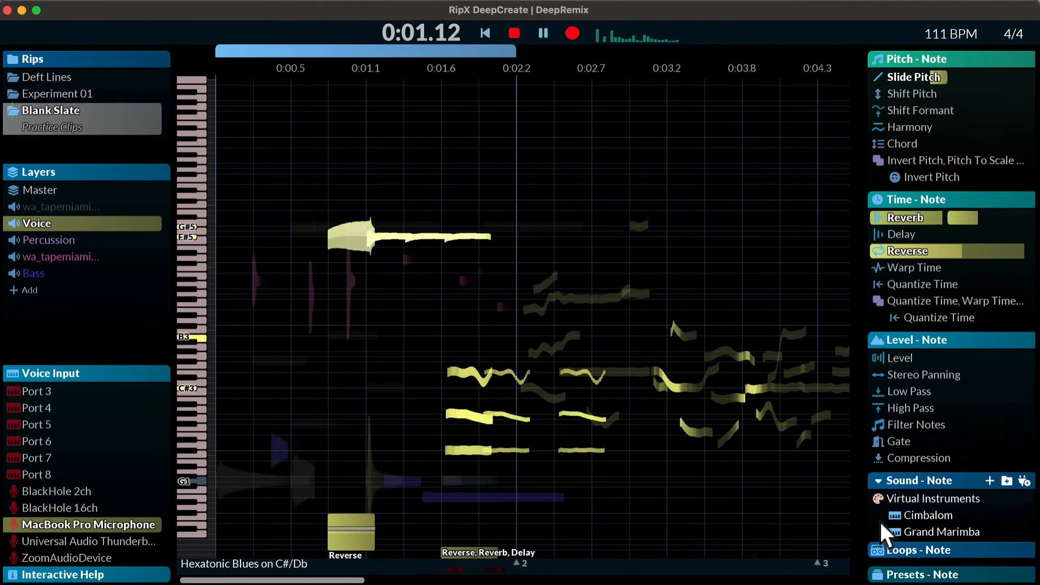
pyautogui.scroll(-5, 906, 507)
pyautogui.scroll(5, 905, 507)
pyautogui.scroll(-8, 905, 507)
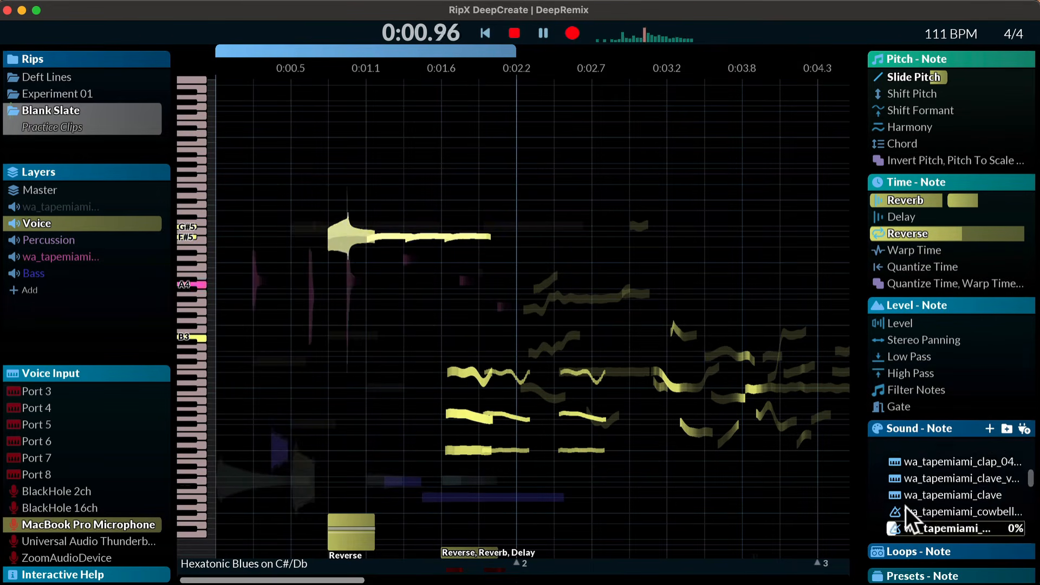
pyautogui.scroll(4, 906, 506)
pyautogui.scroll(6, 906, 506)
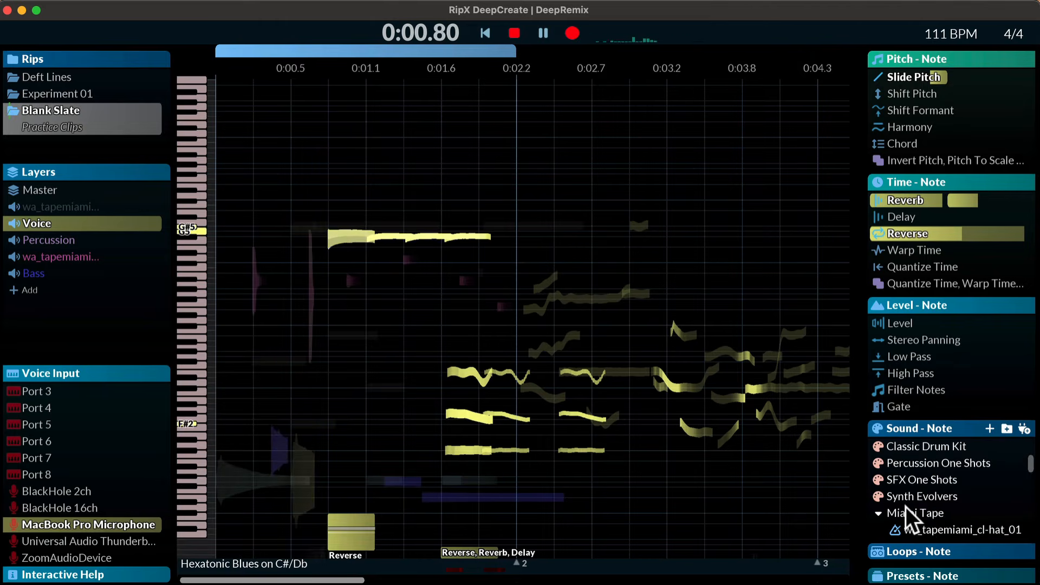
pyautogui.click(933, 523)
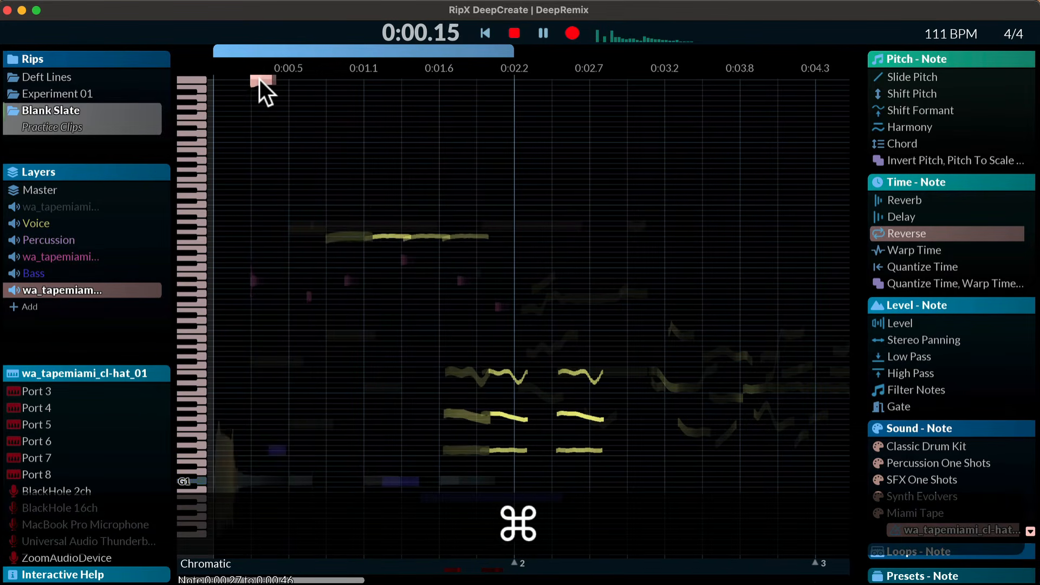
# - Duplicate the closed-hat note along the top row, placing copies at about 0:00.8, 0:01.35 and 0:01.9
pyautogui.press('super+d')
pyautogui.moveTo(303, 76); pyautogui.dragTo(486, 78)
pyautogui.press('super+d')
pyautogui.press('super+d')
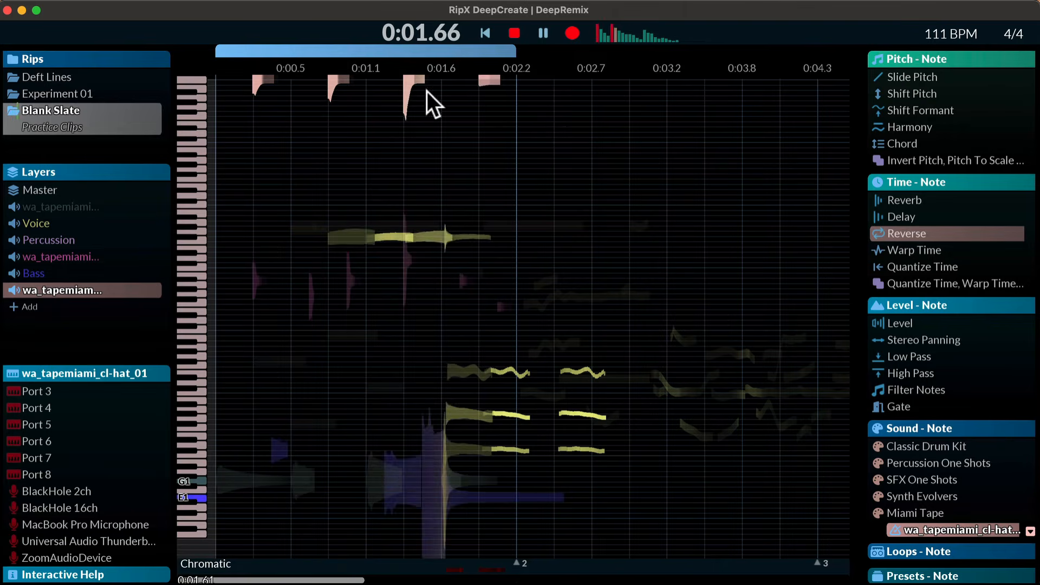
# - Duplicate the hat note at 0:01.35, place the copy at about 0:01.6, and apply partial Reverse to it
pyautogui.click(412, 80)
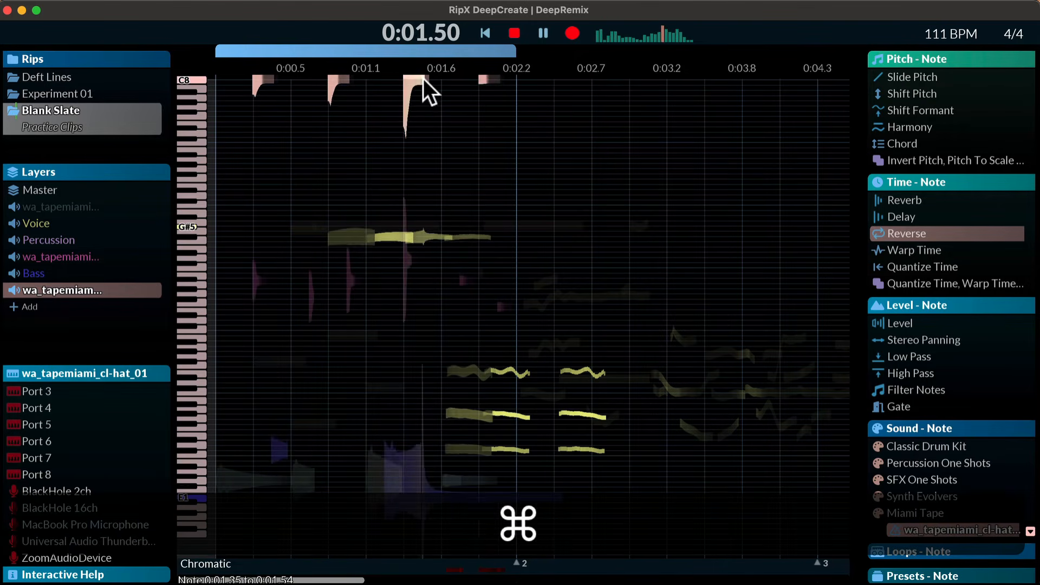
pyautogui.press('super+d')
pyautogui.moveTo(423, 79); pyautogui.dragTo(452, 81)
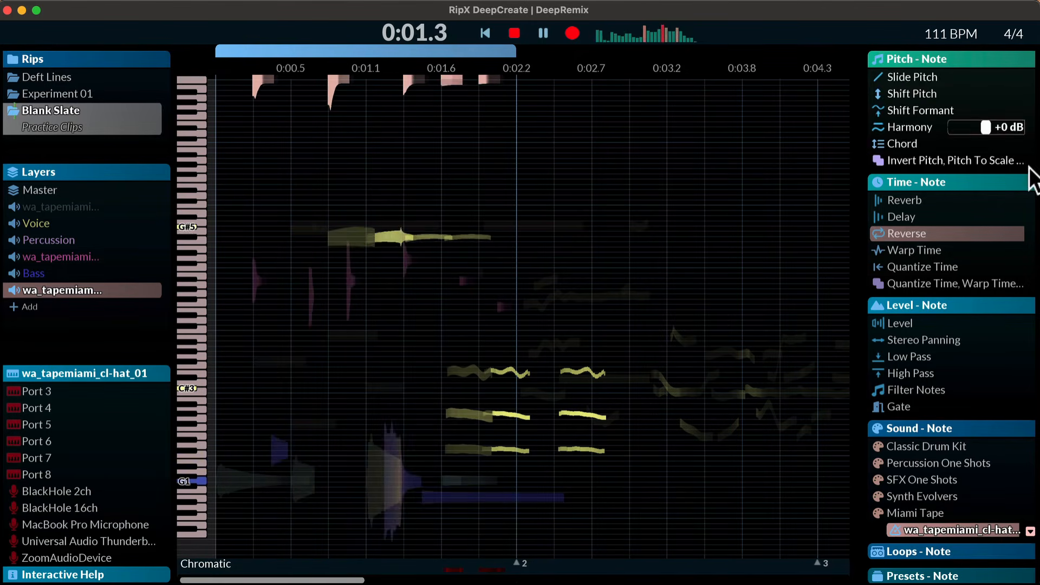
pyautogui.moveTo(883, 227); pyautogui.dragTo(974, 232)
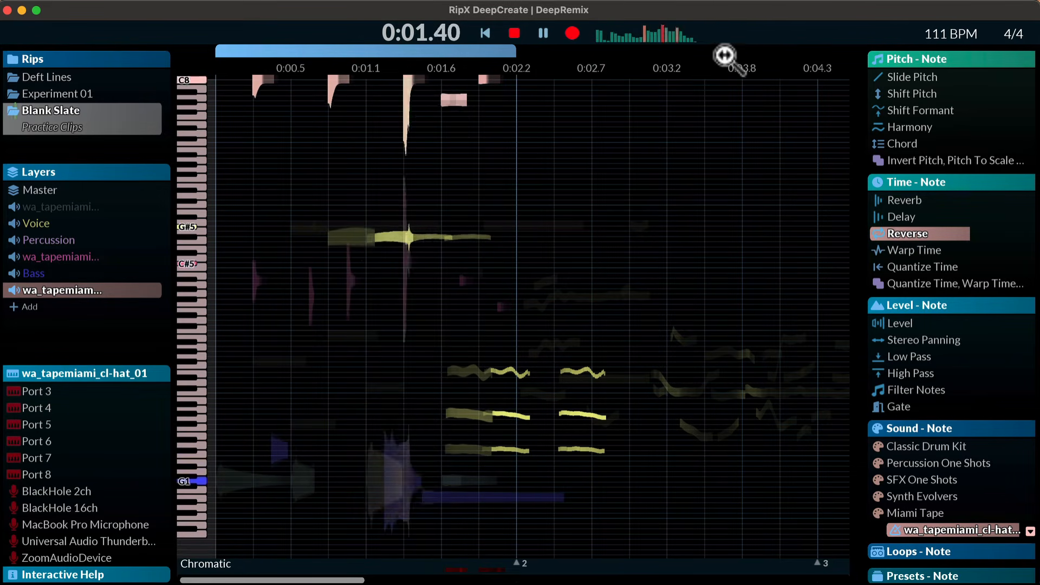
# - Export the Blank Slate selection as a single stereo WAV 24-bit file at 48 kHz, and close the exported file's preview
pyautogui.moveTo(721, 52); pyautogui.dragTo(677, 2)
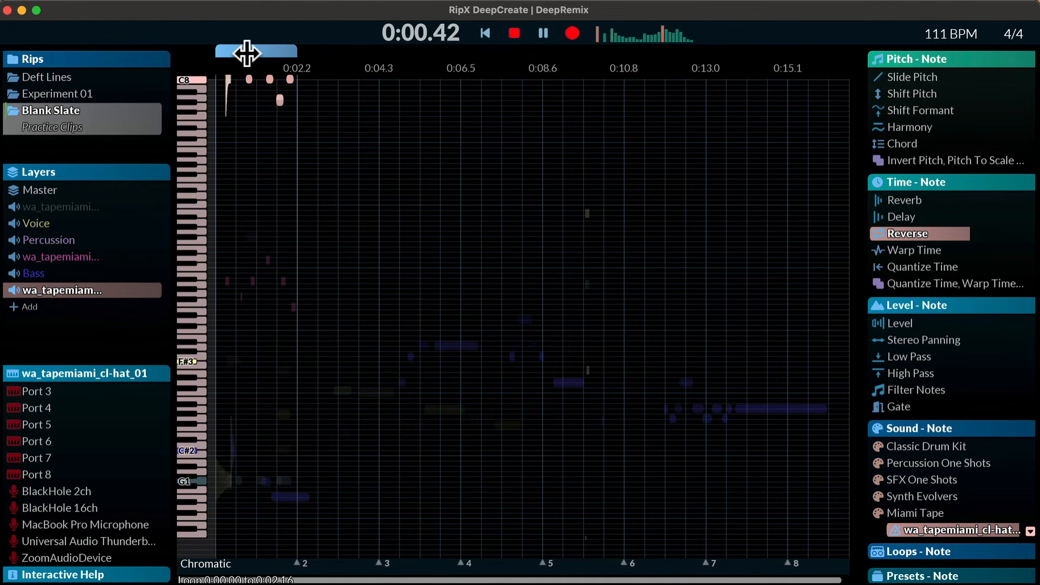
pyautogui.moveTo(250, 49); pyautogui.dragTo(554, 1)
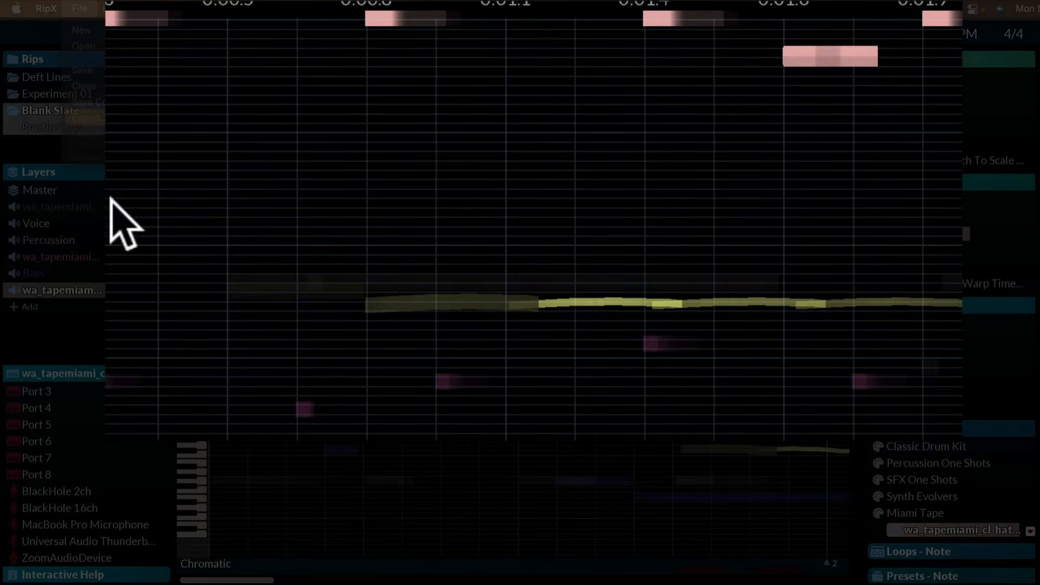
pyautogui.press('super+e')
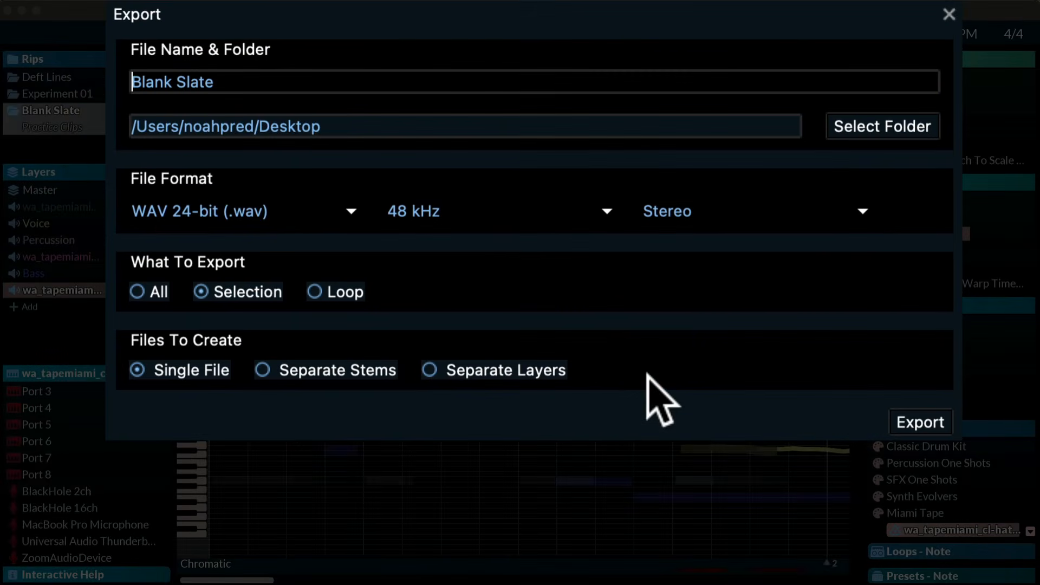
pyautogui.click(304, 201)
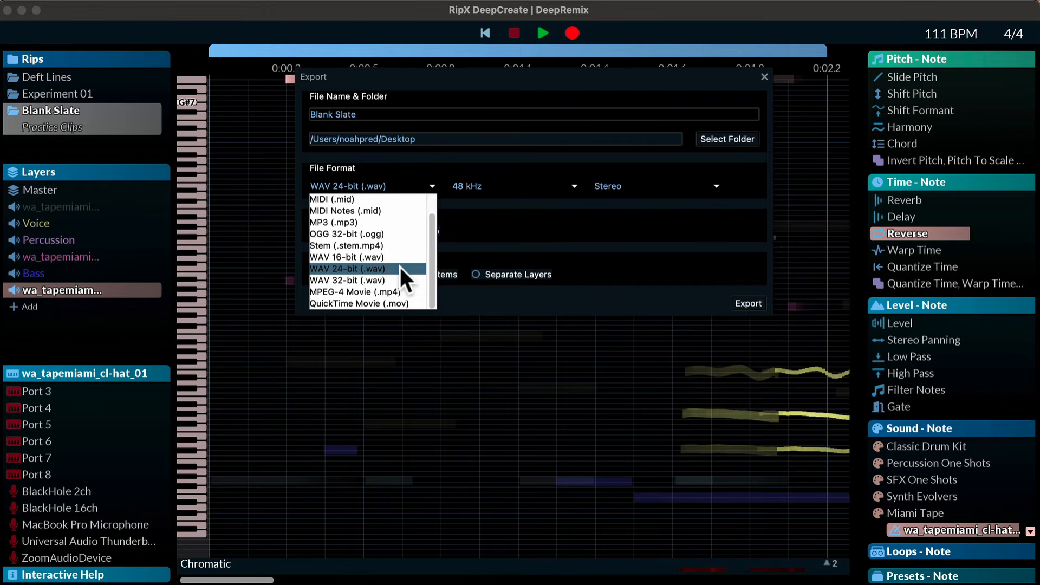
pyautogui.click(399, 268)
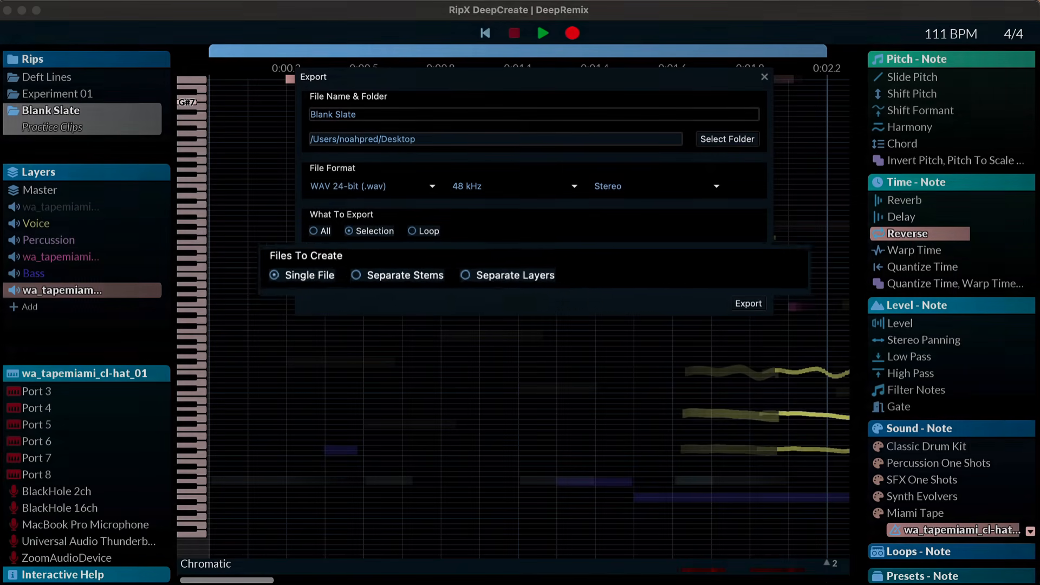
pyautogui.click(748, 301)
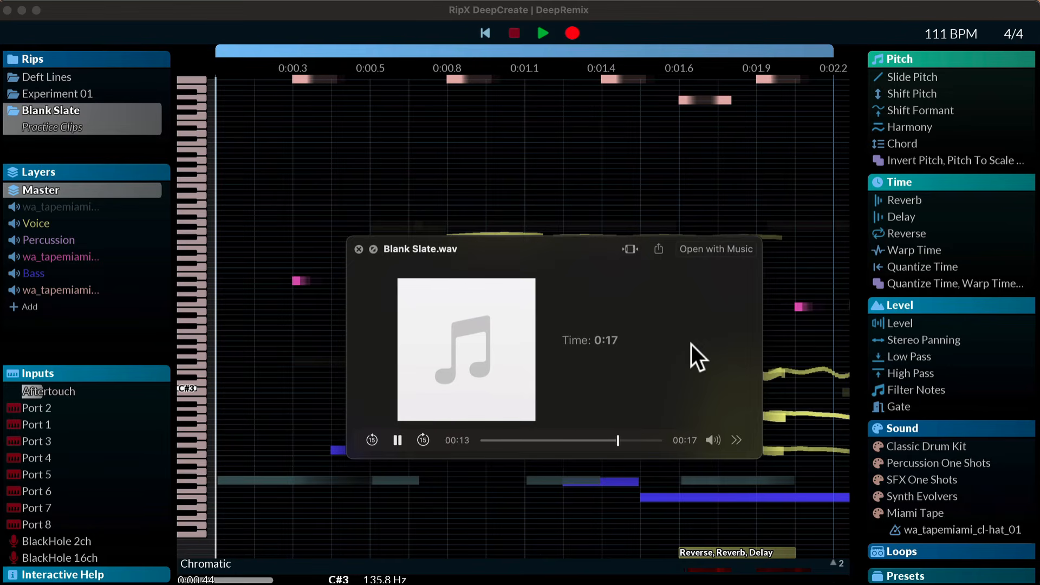
pyautogui.press('space')
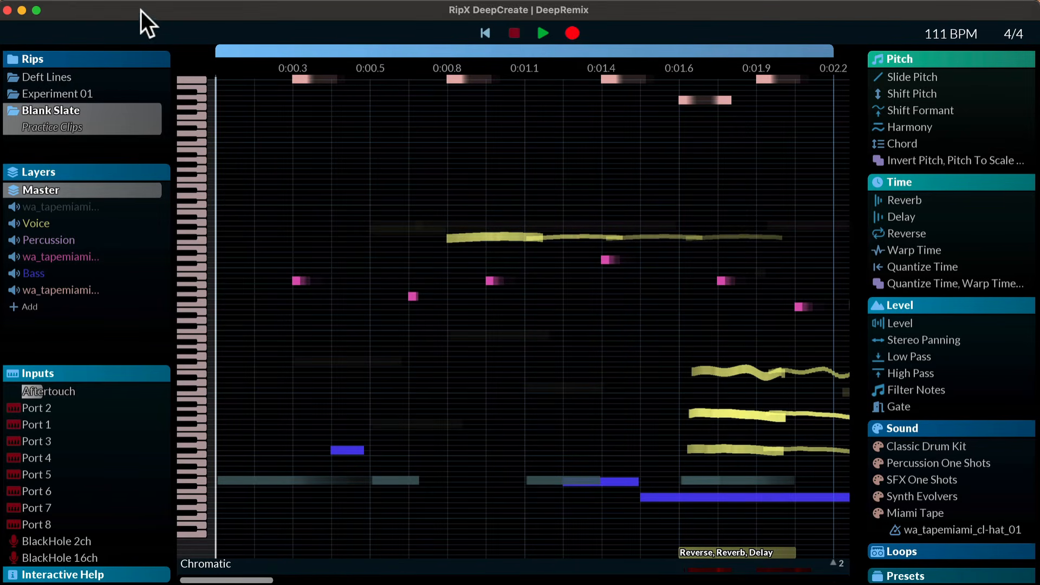
# - Export only the Blank Slate loop as separate layers in stereo WAV 24-bit format at 48 kHz
pyautogui.click(80, 3)
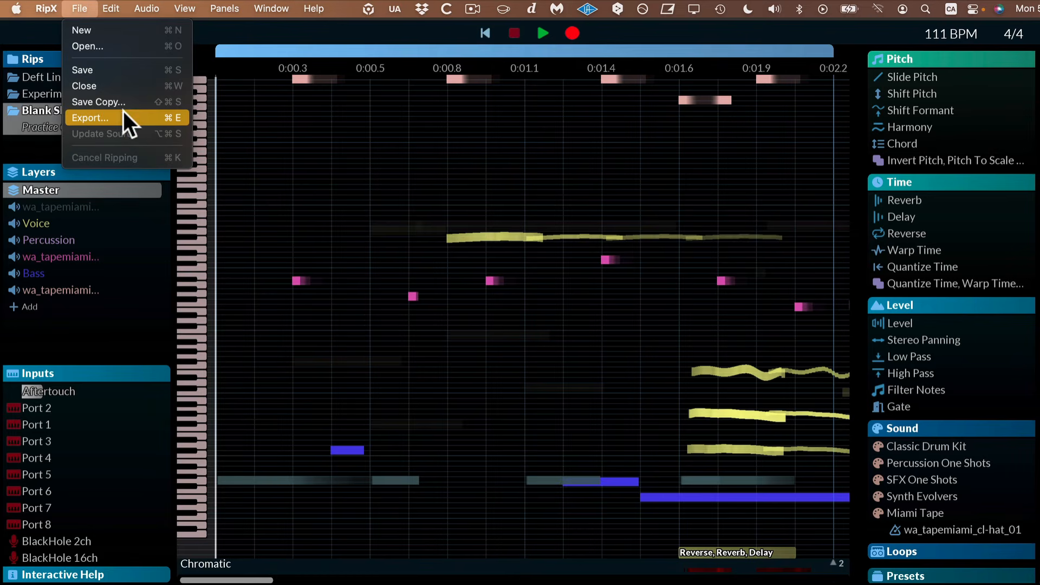
pyautogui.click(122, 110)
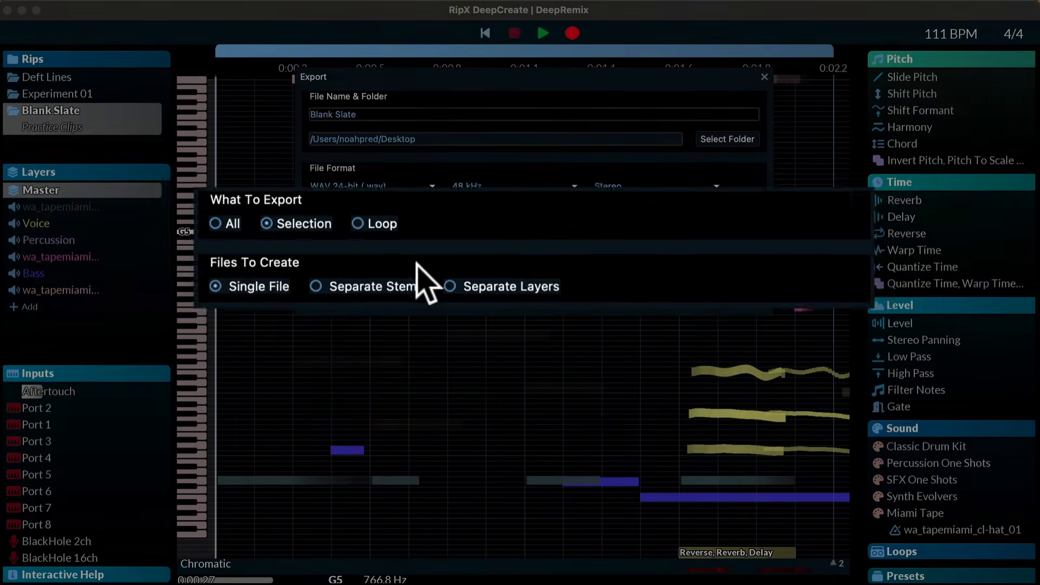
pyautogui.click(271, 298)
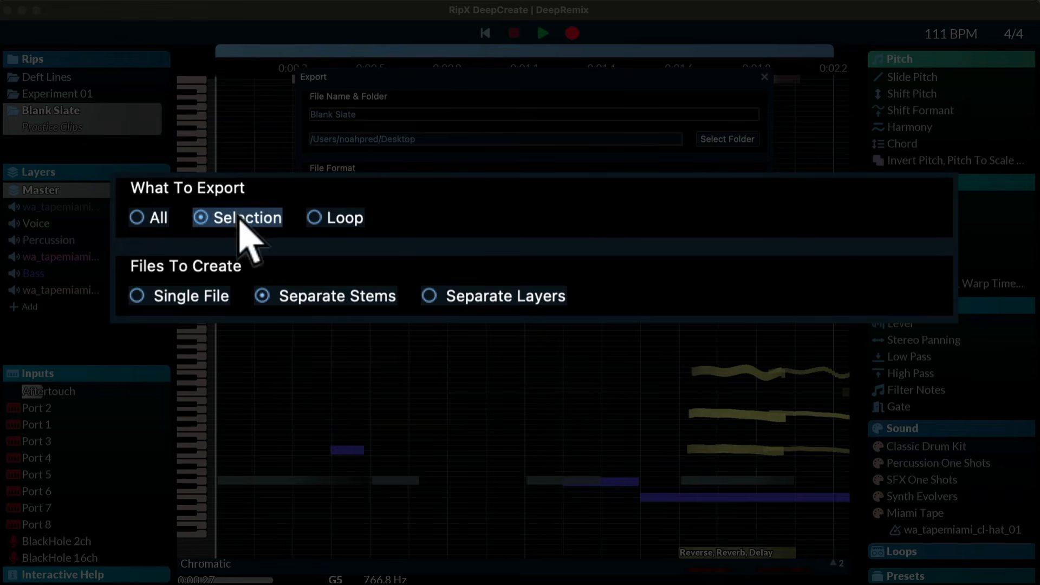
pyautogui.click(347, 218)
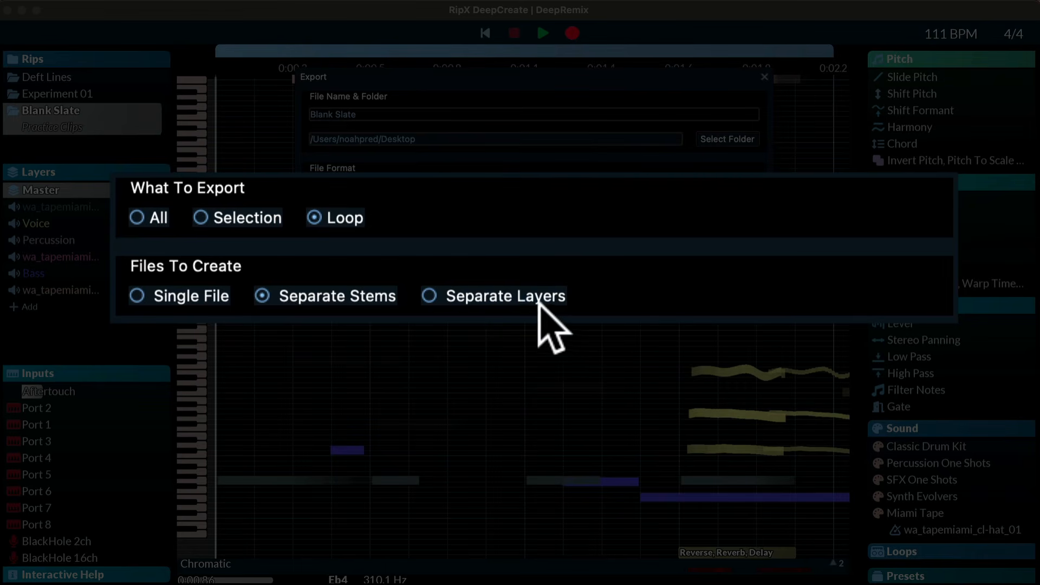
pyautogui.click(507, 293)
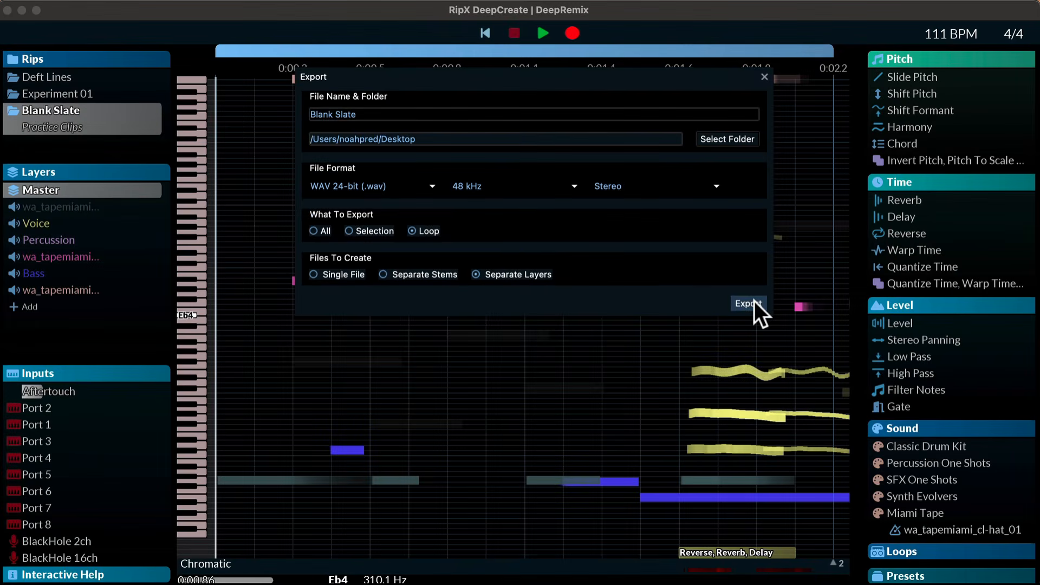
pyautogui.click(754, 300)
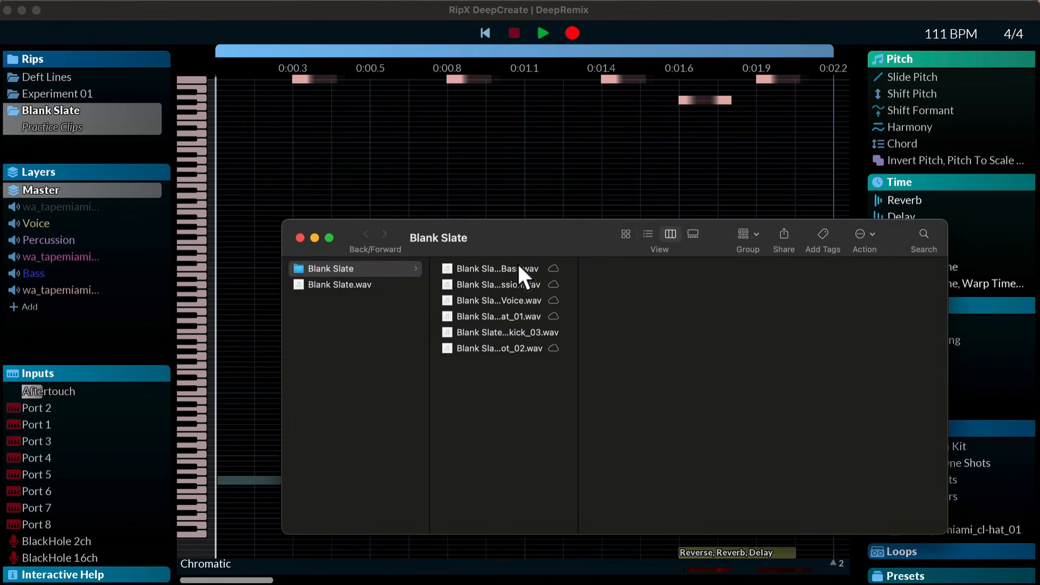
# - Preview the exported layer files one after another, from Blank Slate_Bass.wav to Blank Slate_wa_tapemiami_rimshot_02.wav
pyautogui.click(517, 266)
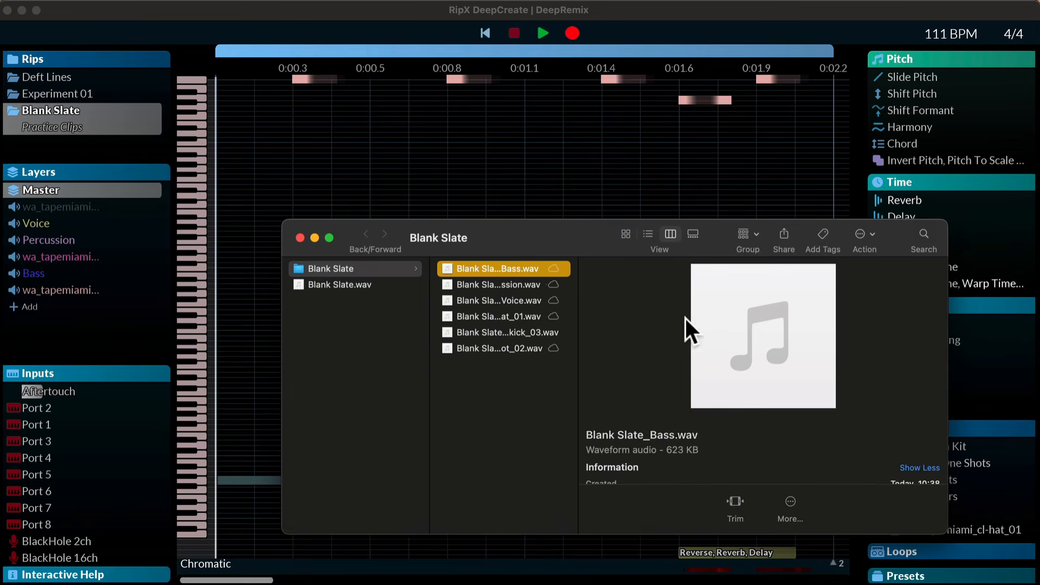
pyautogui.press('space')
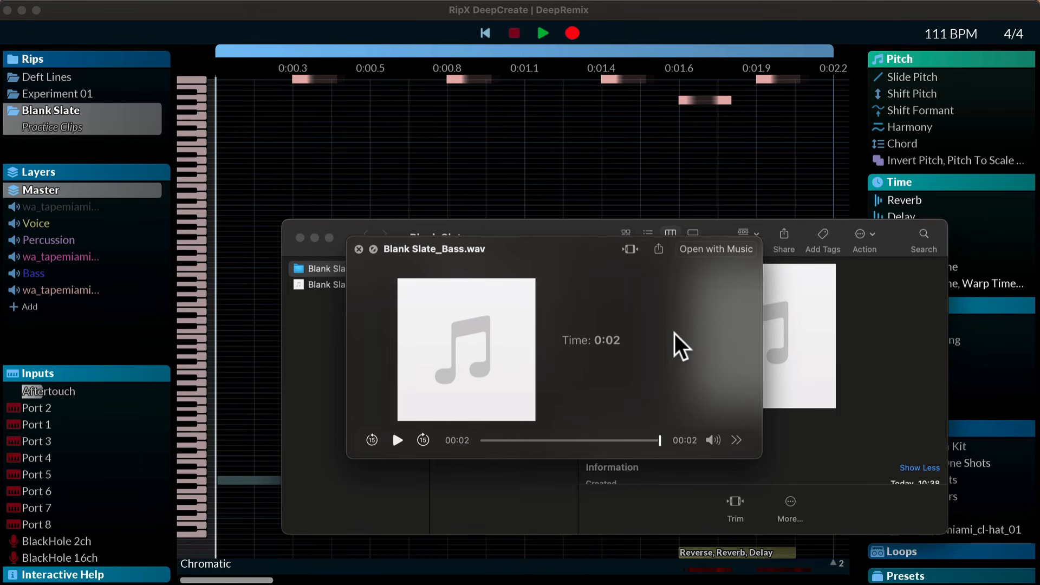
pyautogui.press('Down')
pyautogui.press('Down')
pyautogui.press('Down')
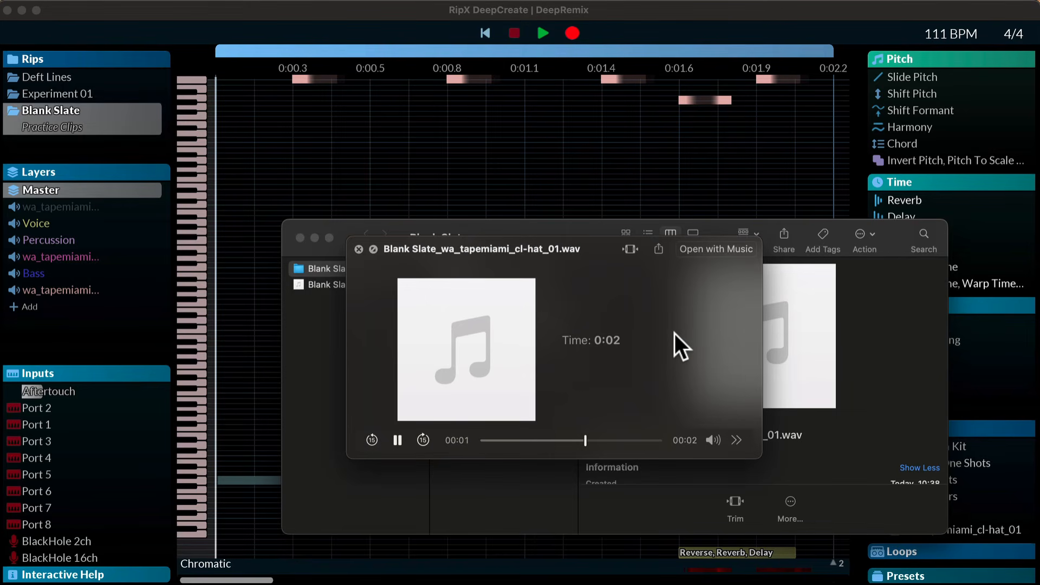
pyautogui.press('Down')
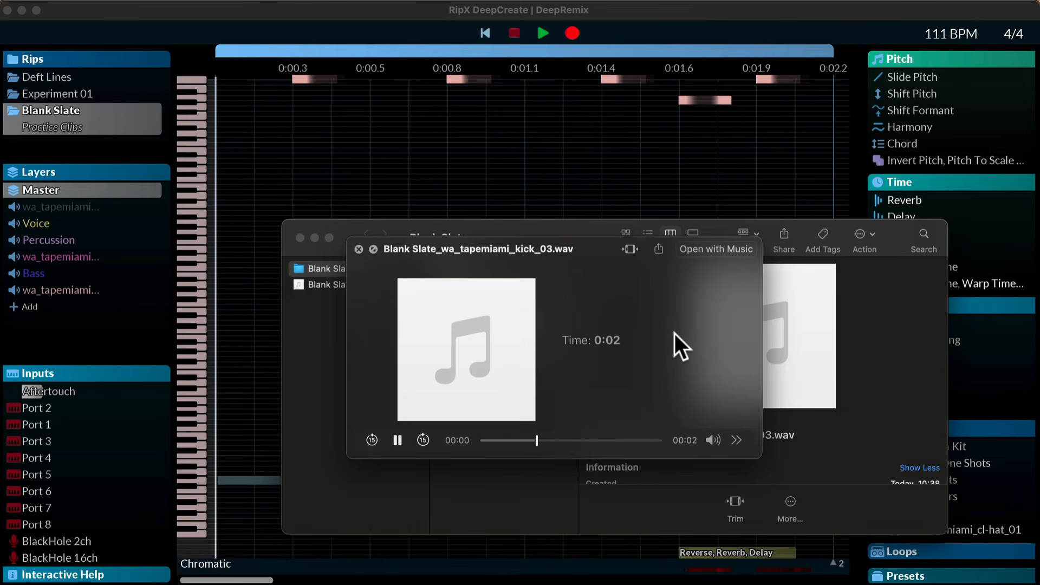
pyautogui.press('Down')
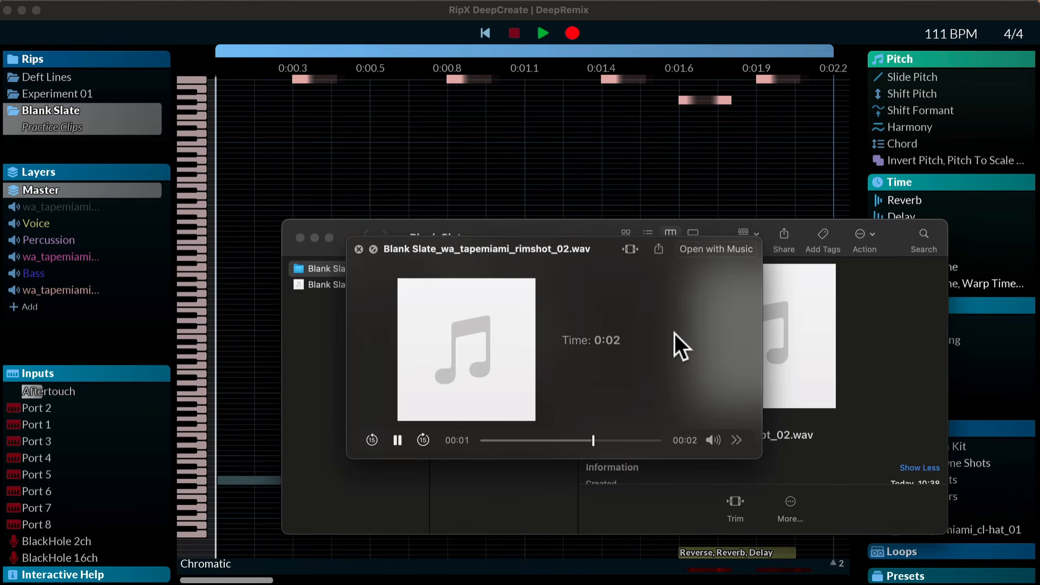
pyautogui.press('space')
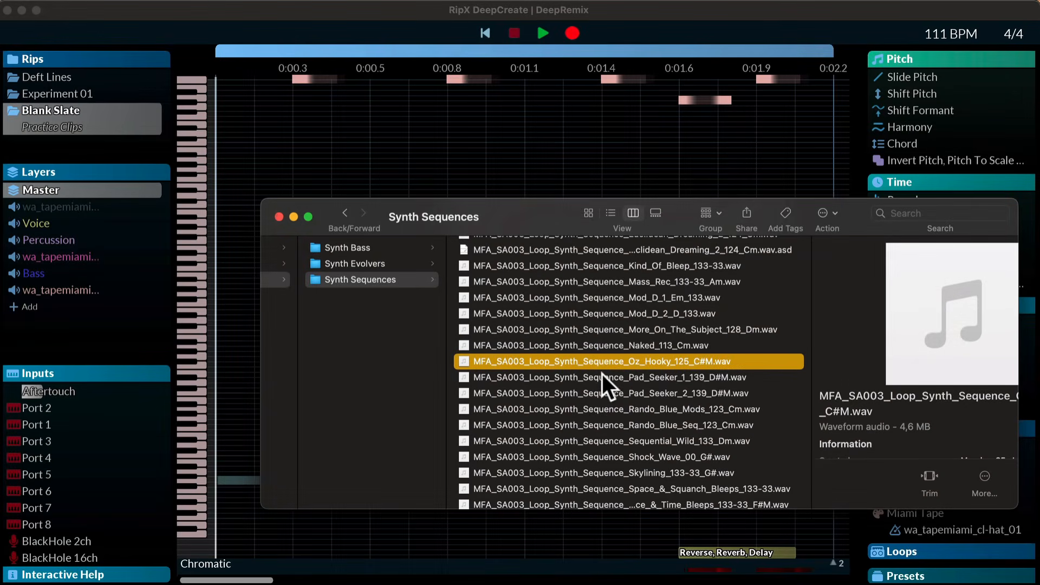
# - Rip MFA_SA003_Loop_Synth_Sequence_Rando_Blue_Mods_123_Cm.wav with voice, bass, other instruments and drums all separated, and play the result
pyautogui.scroll(-1, 717, 447)
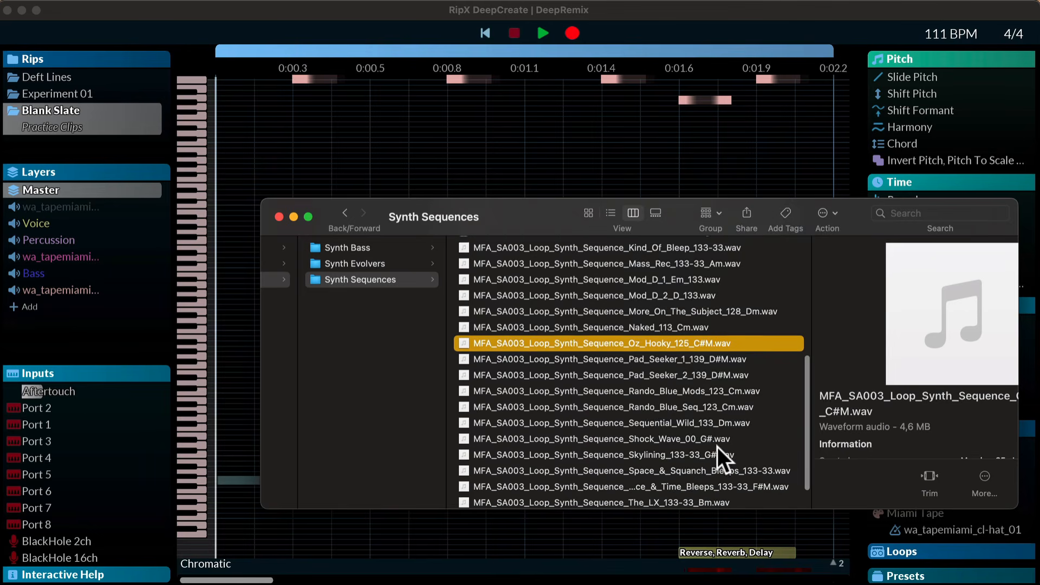
pyautogui.click(654, 388)
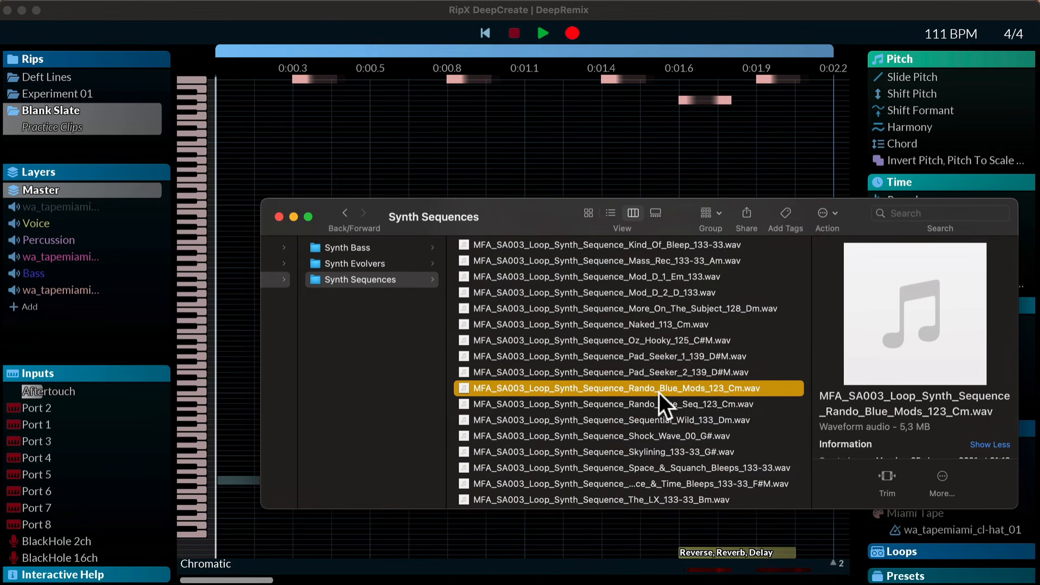
pyautogui.moveTo(661, 391); pyautogui.dragTo(138, 151)
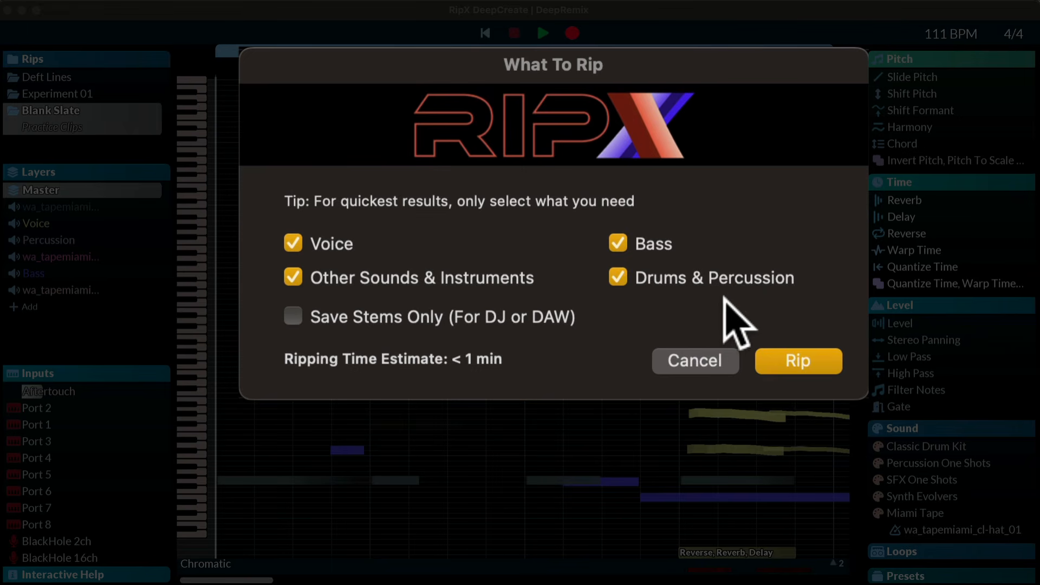
pyautogui.click(806, 359)
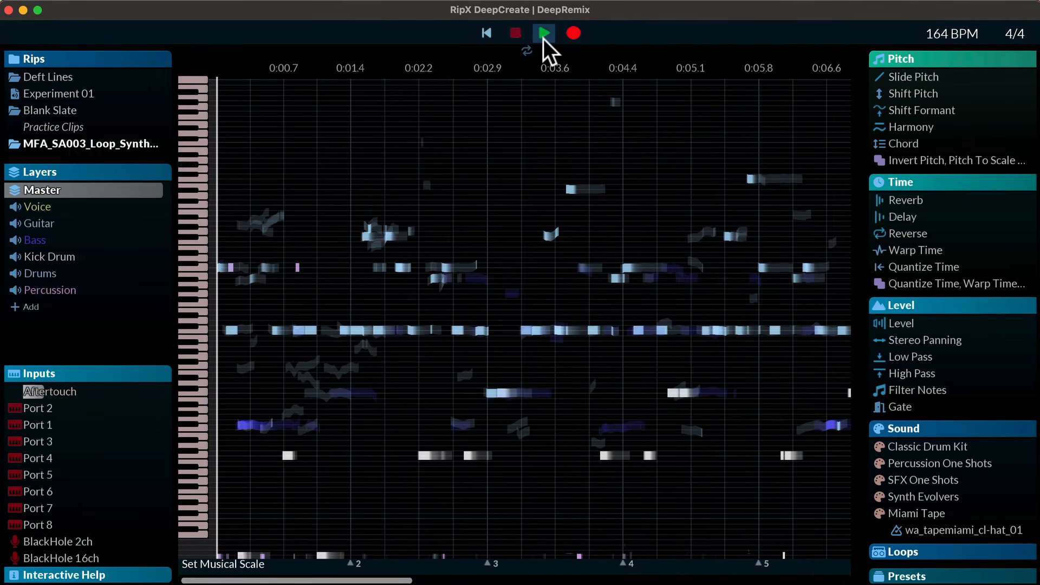
pyautogui.click(543, 33)
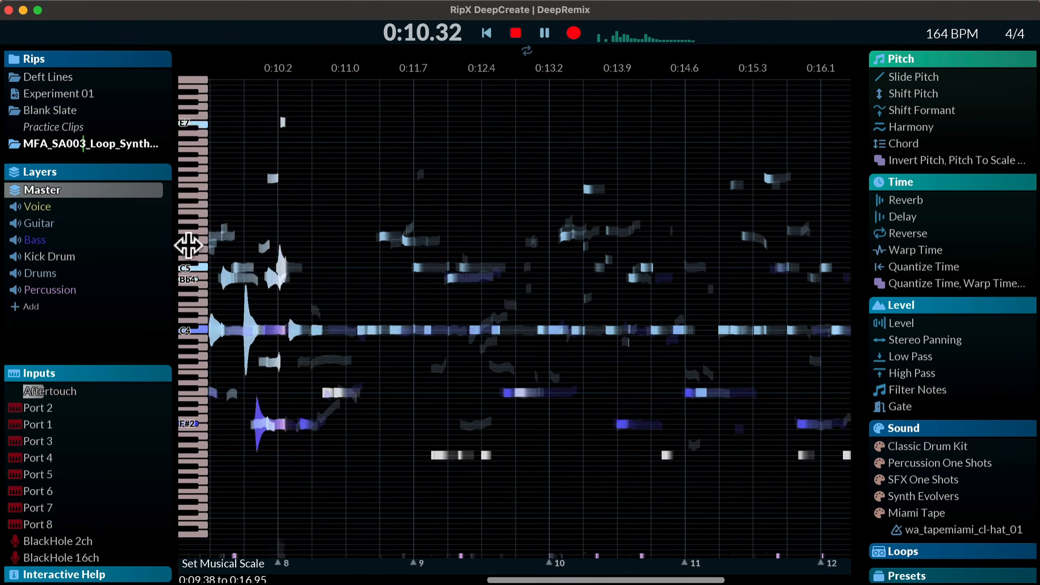
# - Switch to Blank Slate and back to the new synth loop rip, and select its notes between about 0:11.2 and 0:12.9
pyautogui.click(56, 108)
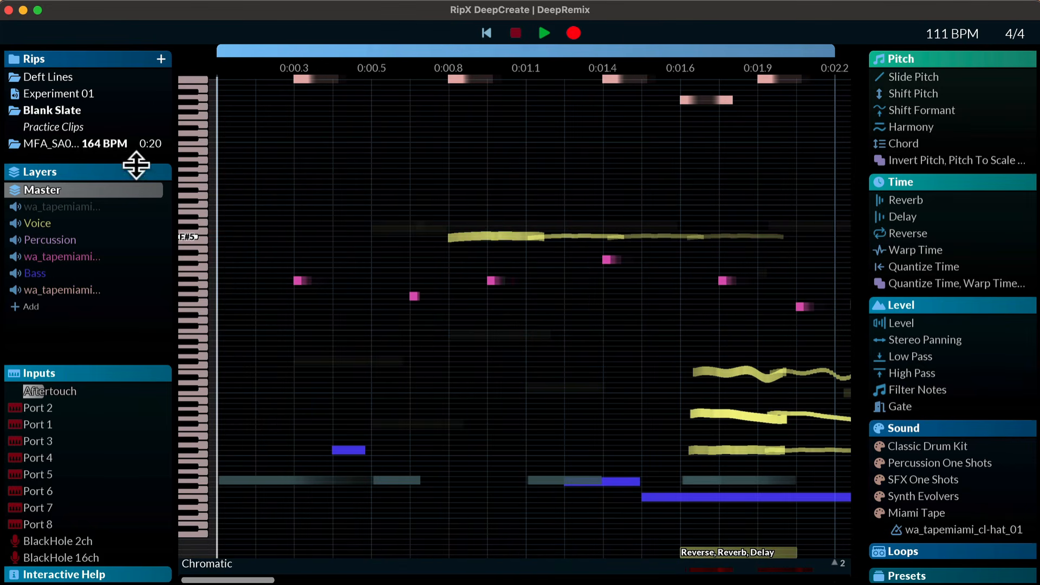
pyautogui.click(71, 144)
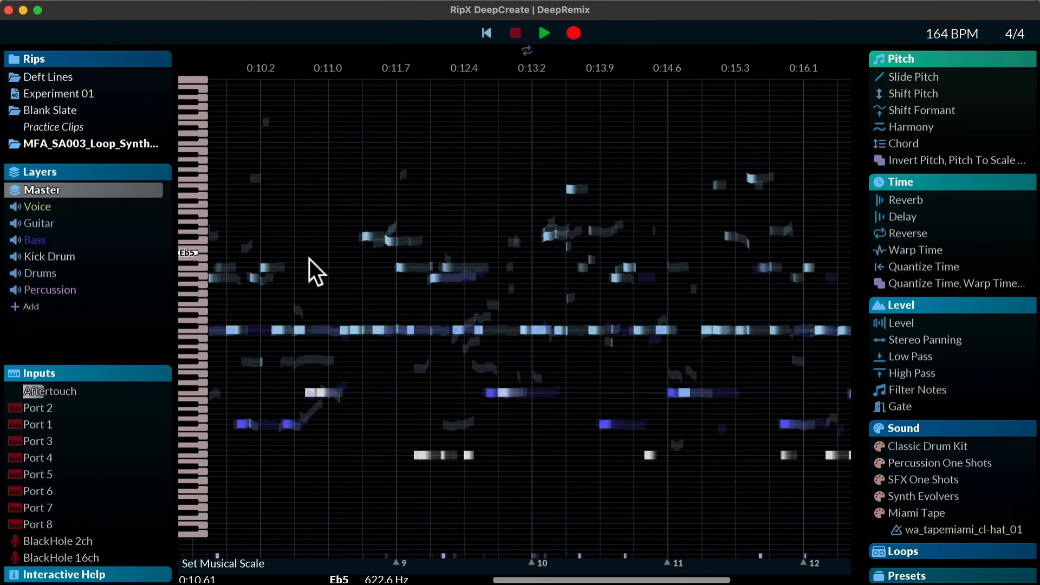
pyautogui.moveTo(346, 216); pyautogui.dragTo(505, 388)
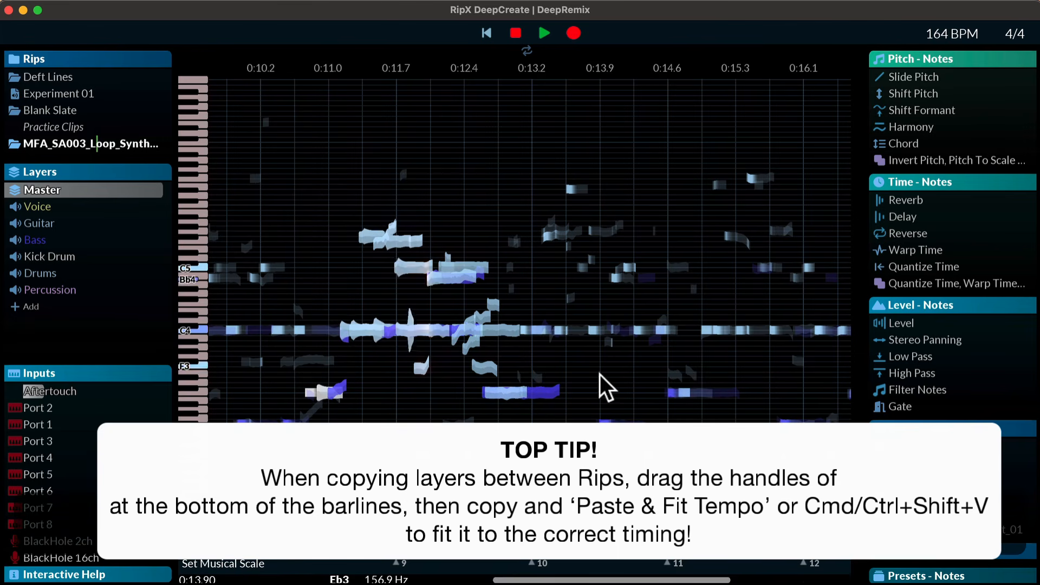
# - Switch to Blank Slate and paste the copied synth loop notes there, fitting them to its tempo
pyautogui.click(46, 111)
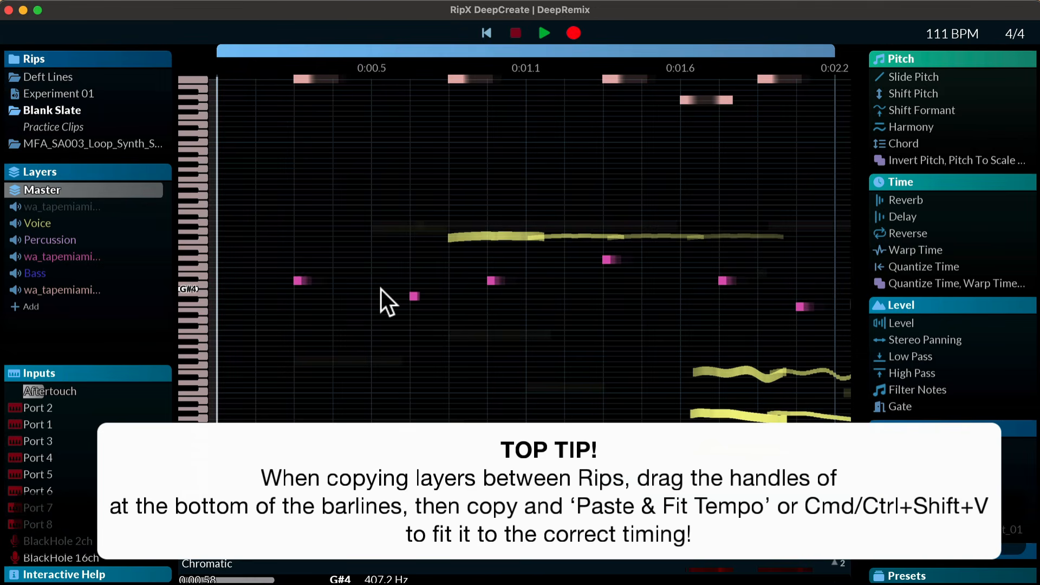
pyautogui.press('super+shift+v')
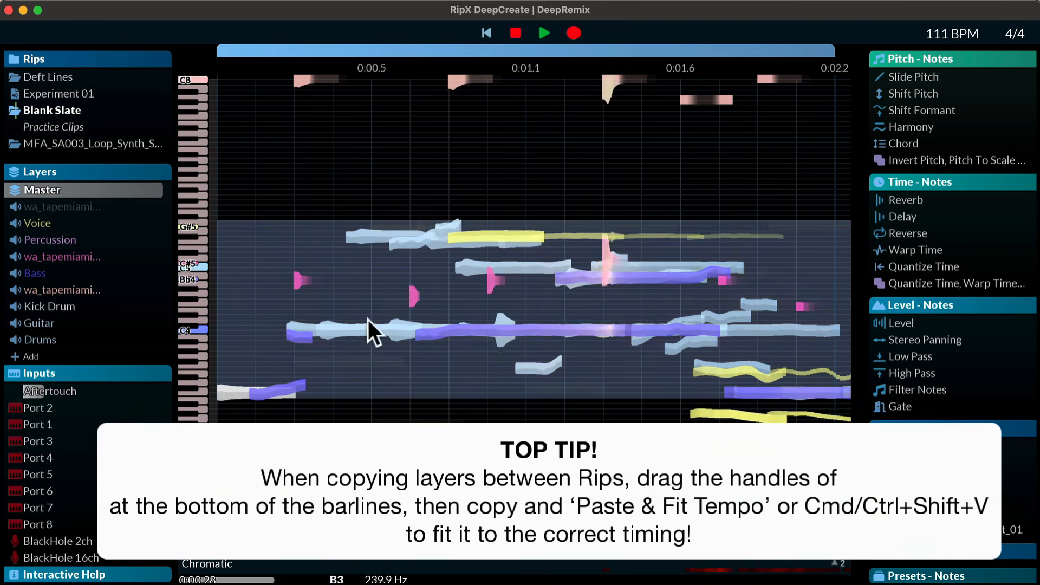
pyautogui.hscroll(5, 440, 300)
pyautogui.hscroll(-5, 458, 283)
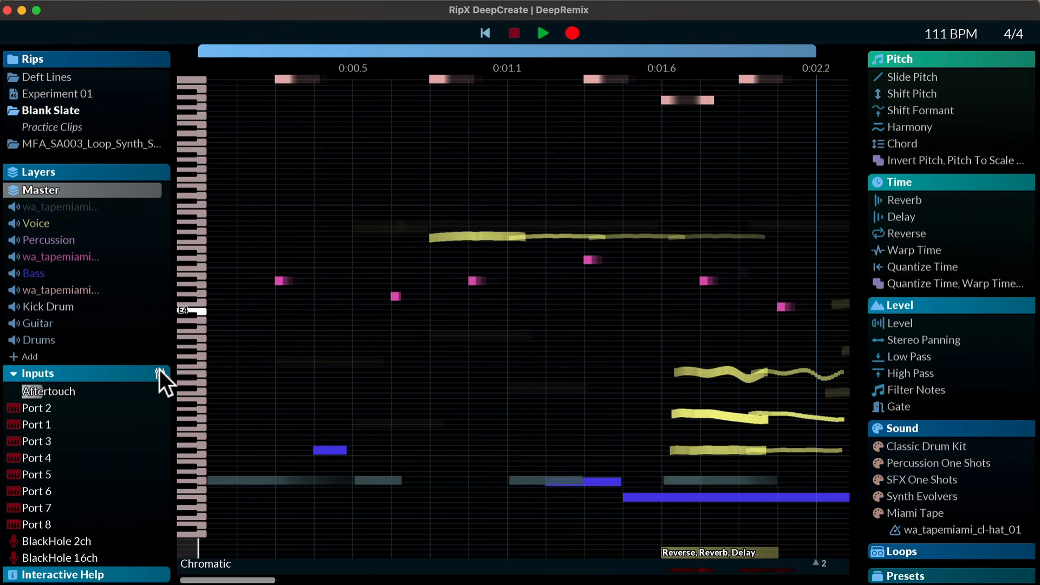
# - Turn input assignment mode on and off again, and collapse the Inputs, Layers and Rips panels
pyautogui.click(159, 371)
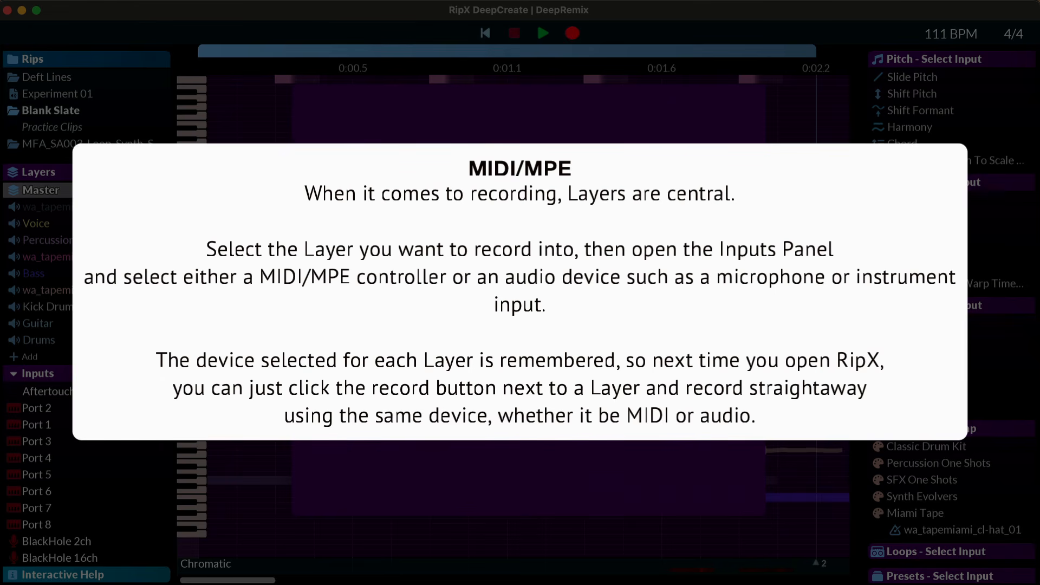
pyautogui.click(159, 371)
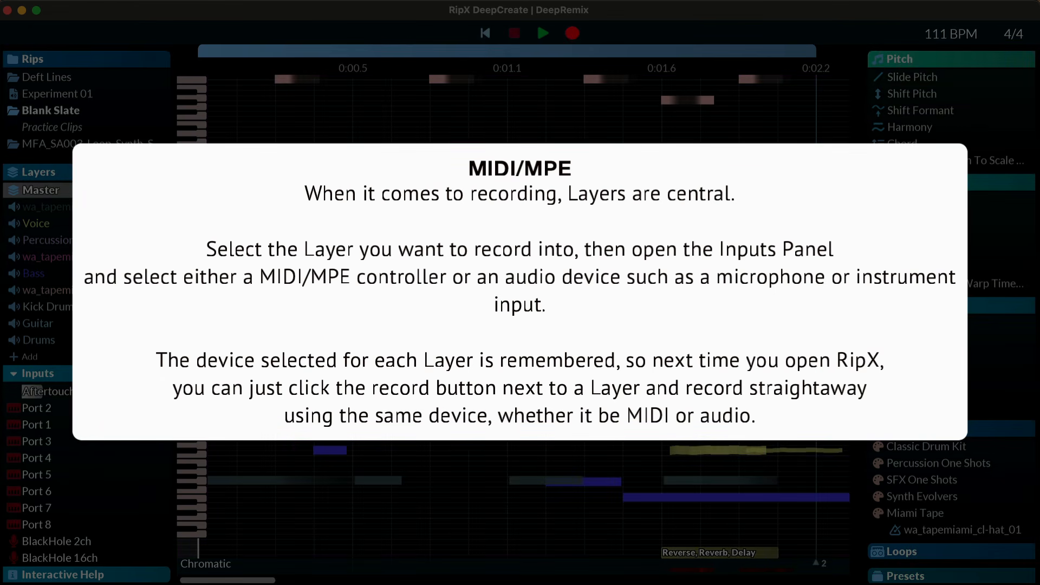
pyautogui.click(16, 375)
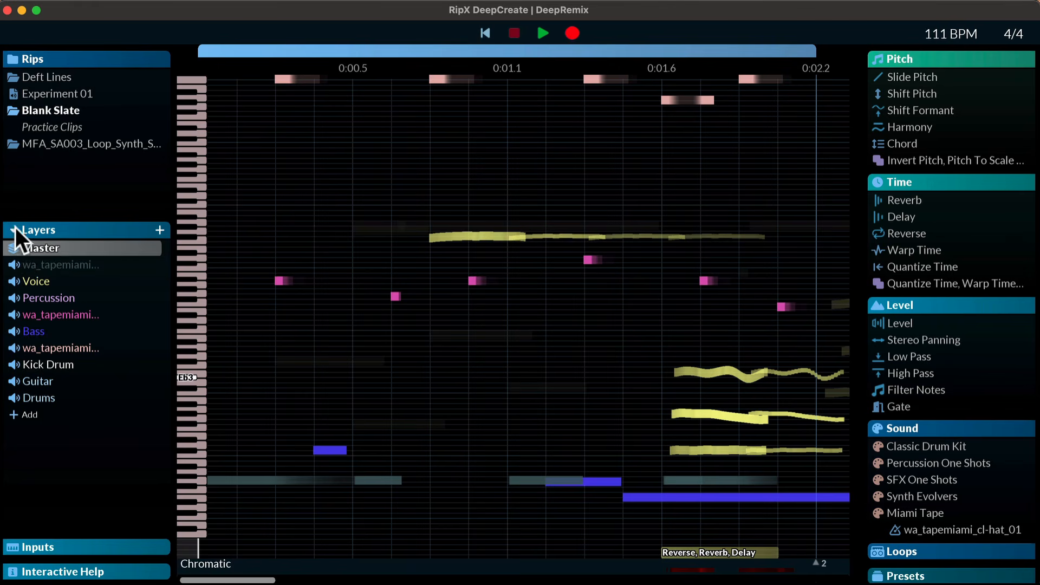
pyautogui.click(13, 228)
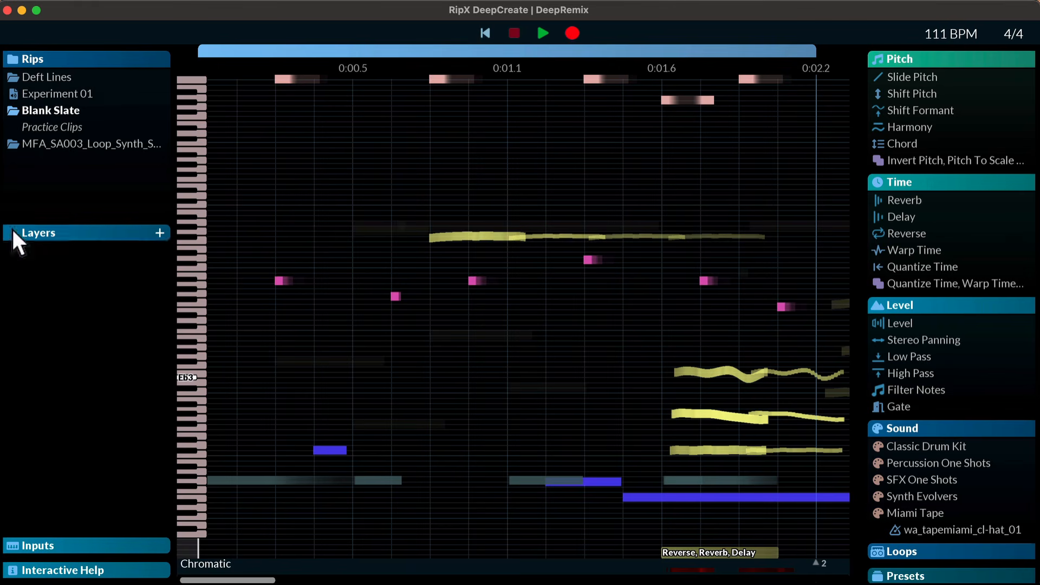
pyautogui.click(14, 58)
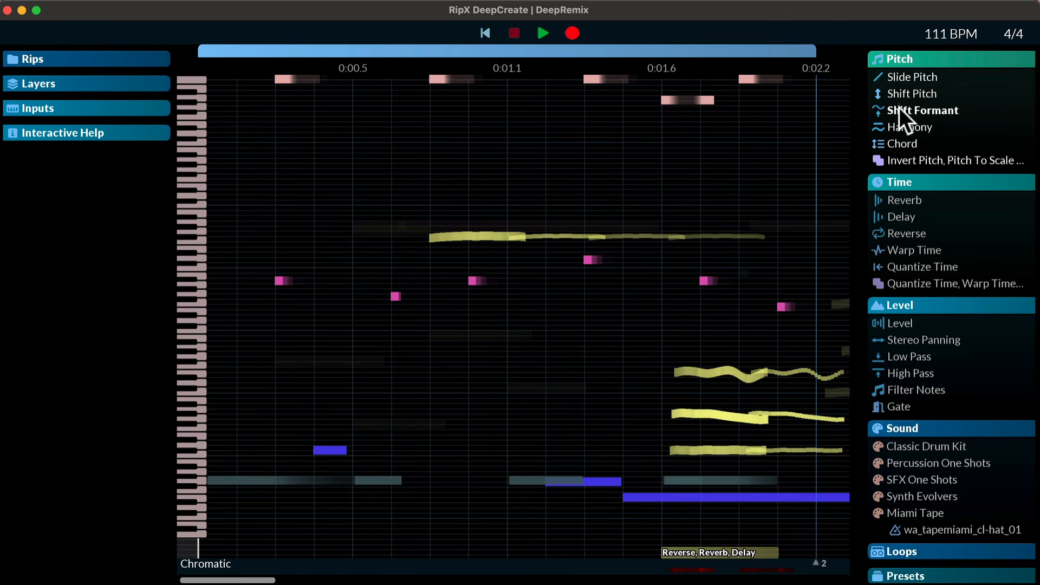
# - Browse the available Pitch effects and look inside the Shift Pitch, Slide Pitch combo
pyautogui.moveTo(956, 89); pyautogui.dragTo(924, 92)
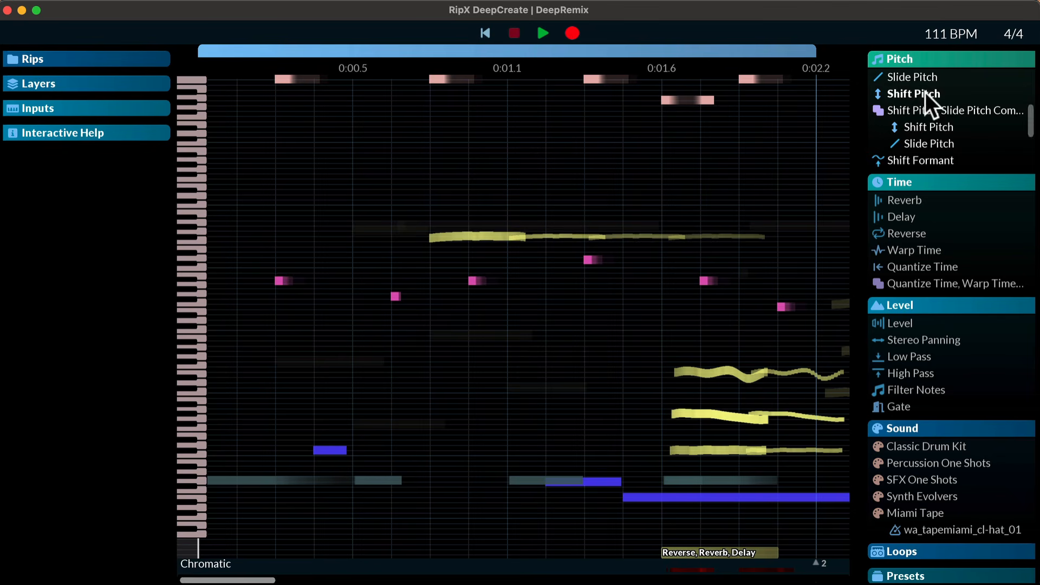
pyautogui.click(879, 110)
pyautogui.click(880, 109)
pyautogui.scroll(2, 921, 109)
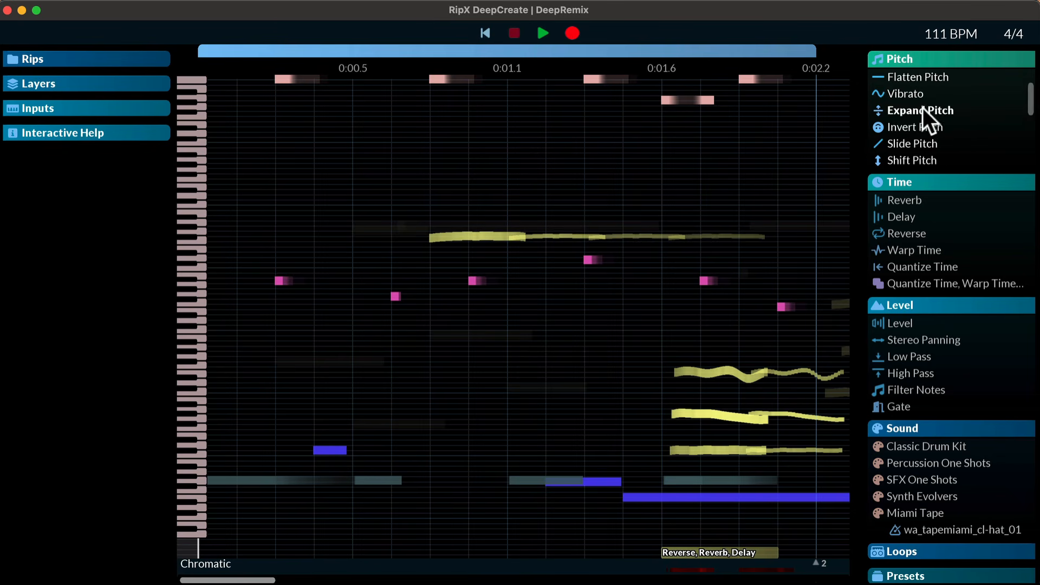
pyautogui.scroll(-5, 920, 120)
pyautogui.scroll(3, 921, 120)
pyautogui.scroll(-1, 920, 119)
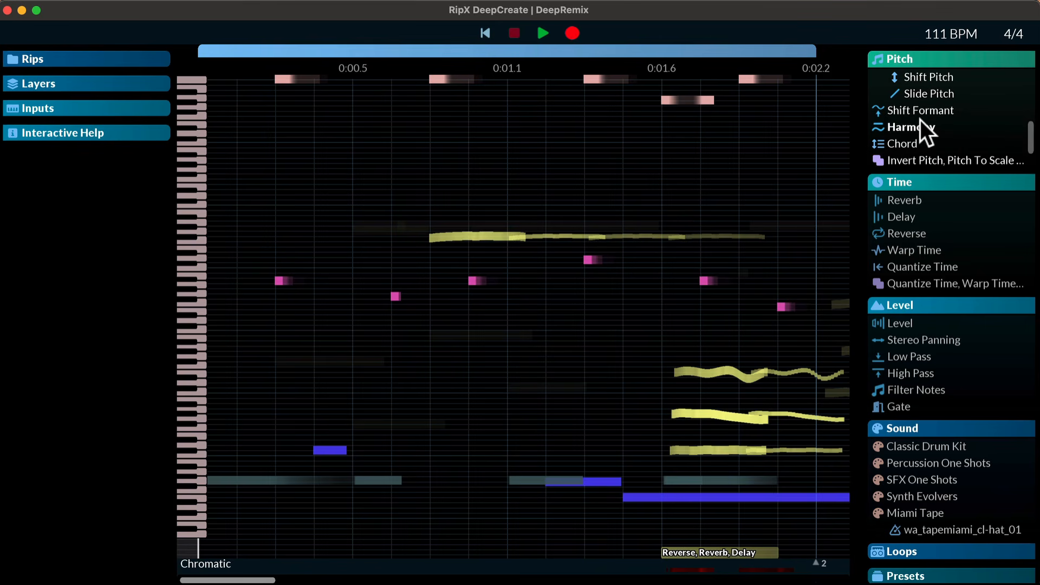
# - Expand the Invert Pitch, Pitch To Scale combo and apply it to the long F#5 voice note in the first bar
pyautogui.moveTo(931, 155)
pyautogui.mouseDown()
pyautogui.moveTo(996, 158)
pyautogui.moveTo(931, 151)
pyautogui.mouseUp()
pyautogui.scroll(-3, 945, 148)
pyautogui.click(944, 149)
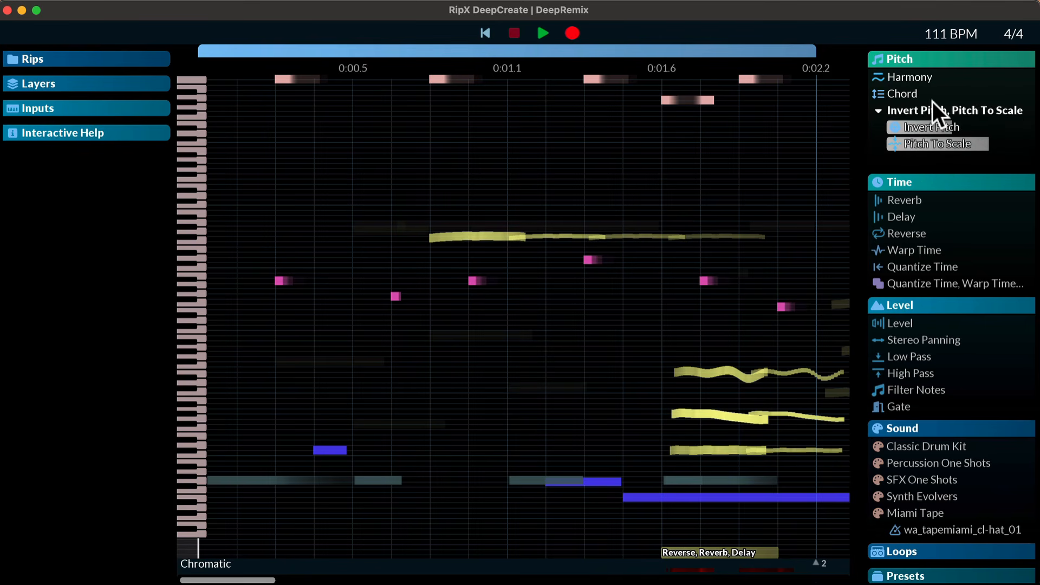
pyautogui.moveTo(929, 111); pyautogui.dragTo(493, 235)
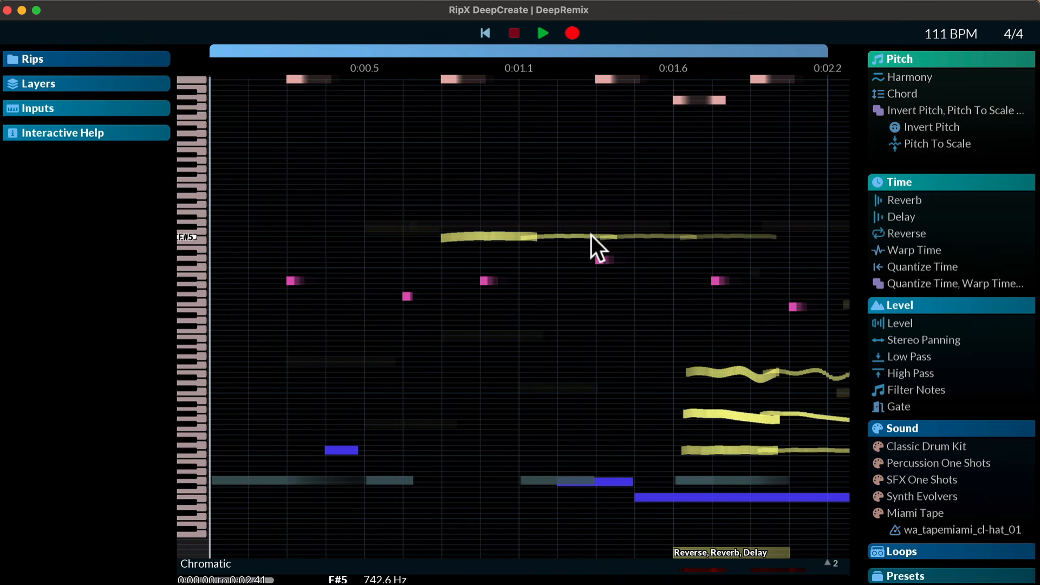
pyautogui.click(525, 233)
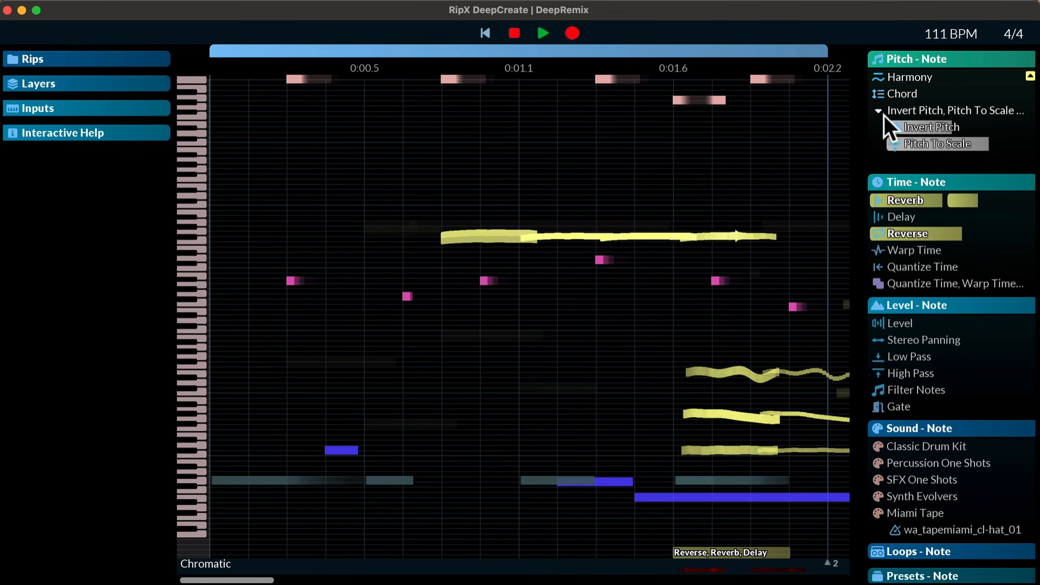
pyautogui.moveTo(894, 112); pyautogui.dragTo(942, 114)
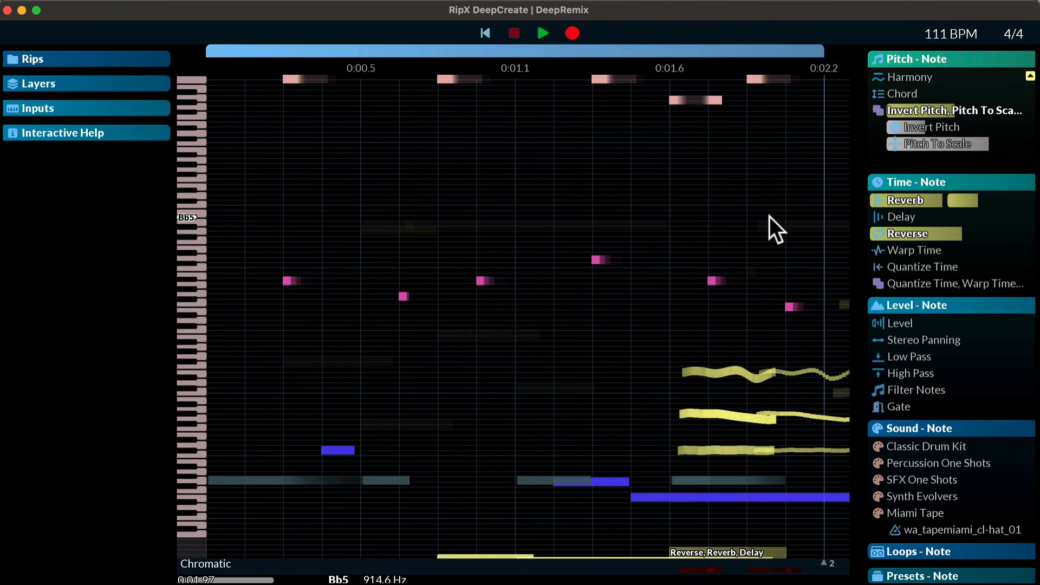
# - Collapse the Sound and Level panels
pyautogui.hscroll(-1, 774, 215)
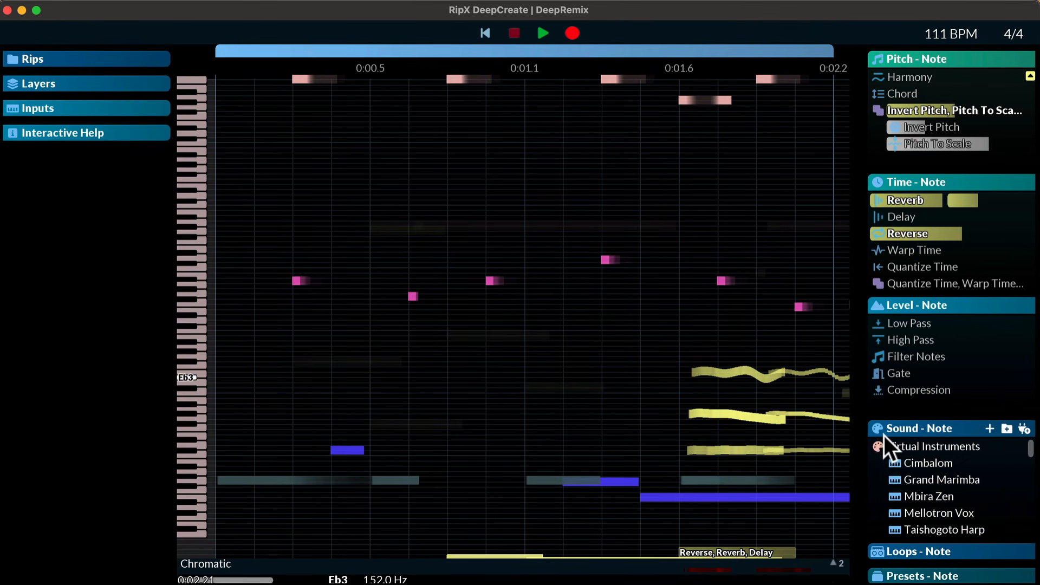
pyautogui.click(878, 427)
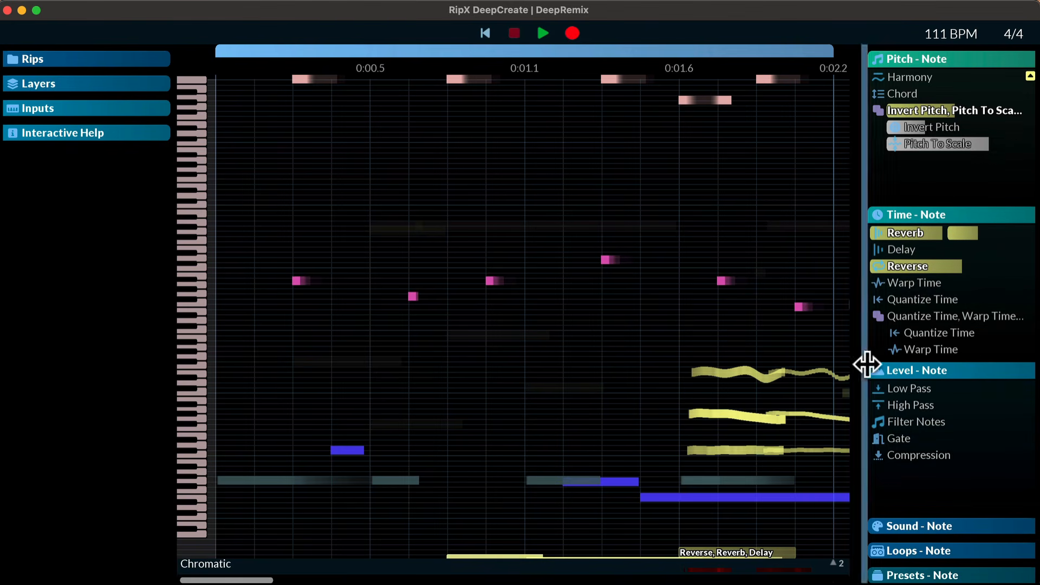
pyautogui.click(869, 369)
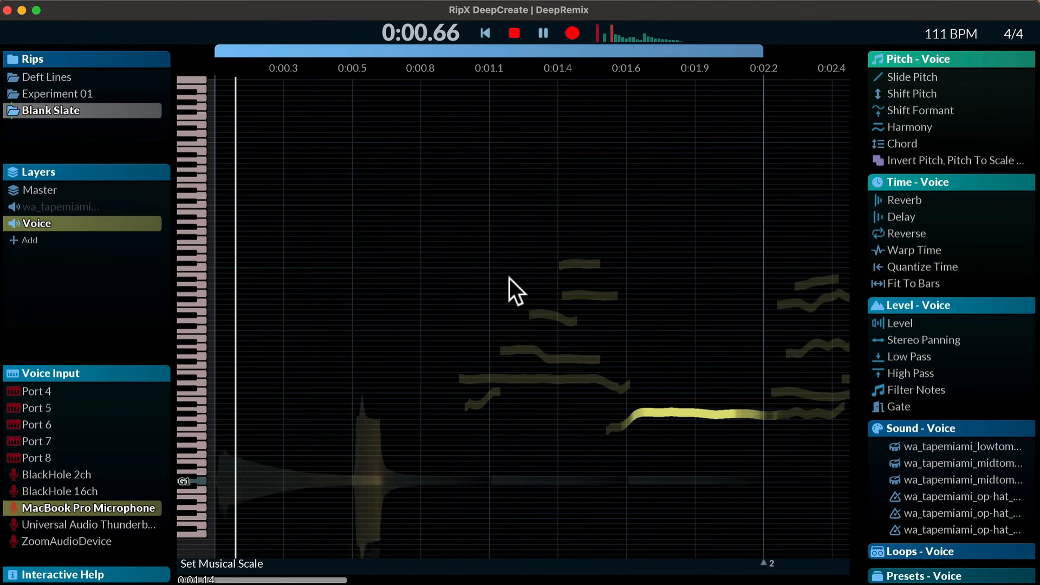
# - Stop the playback of Blank Slate
pyautogui.press('space')
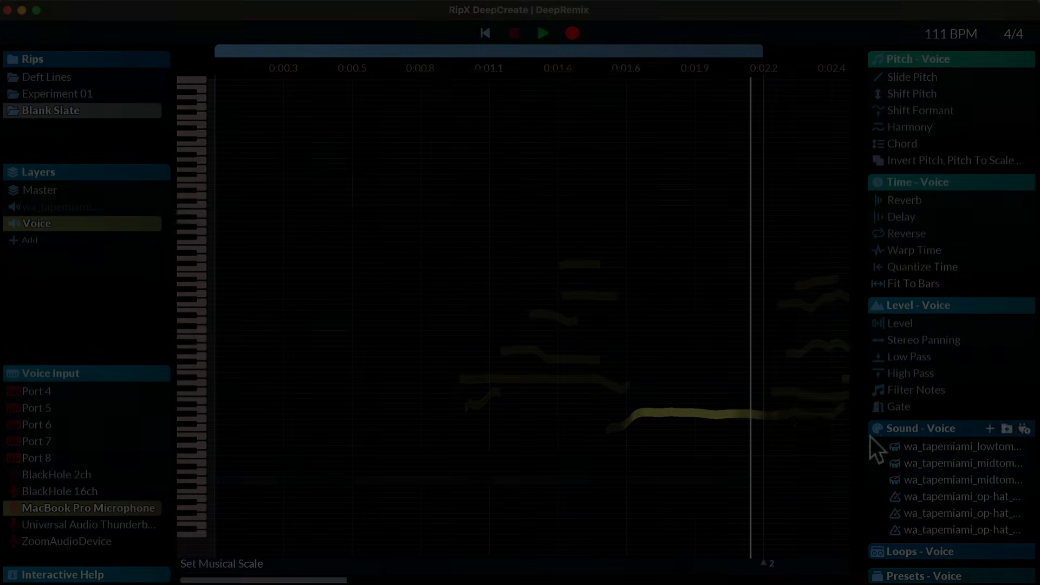